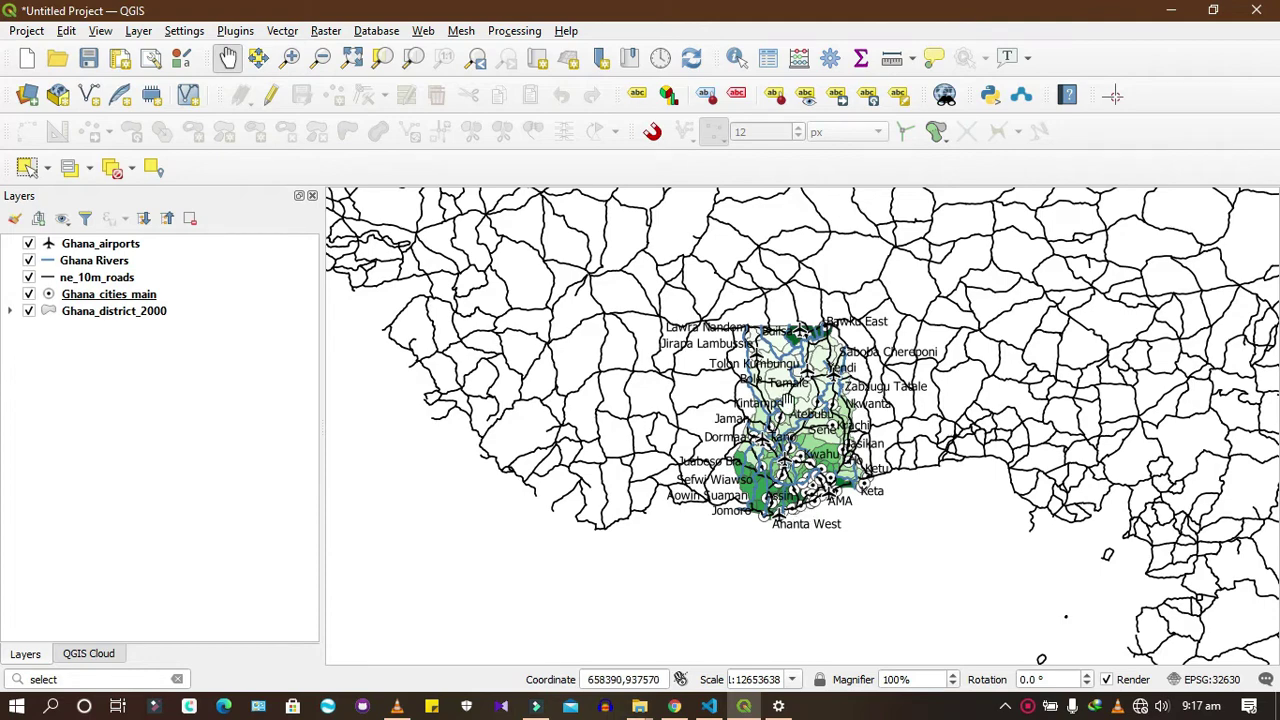
Zoom the map in and out to locate northern Ghana
scroll(776, 412, "up", 1)
scroll(776, 412, "down", 2)
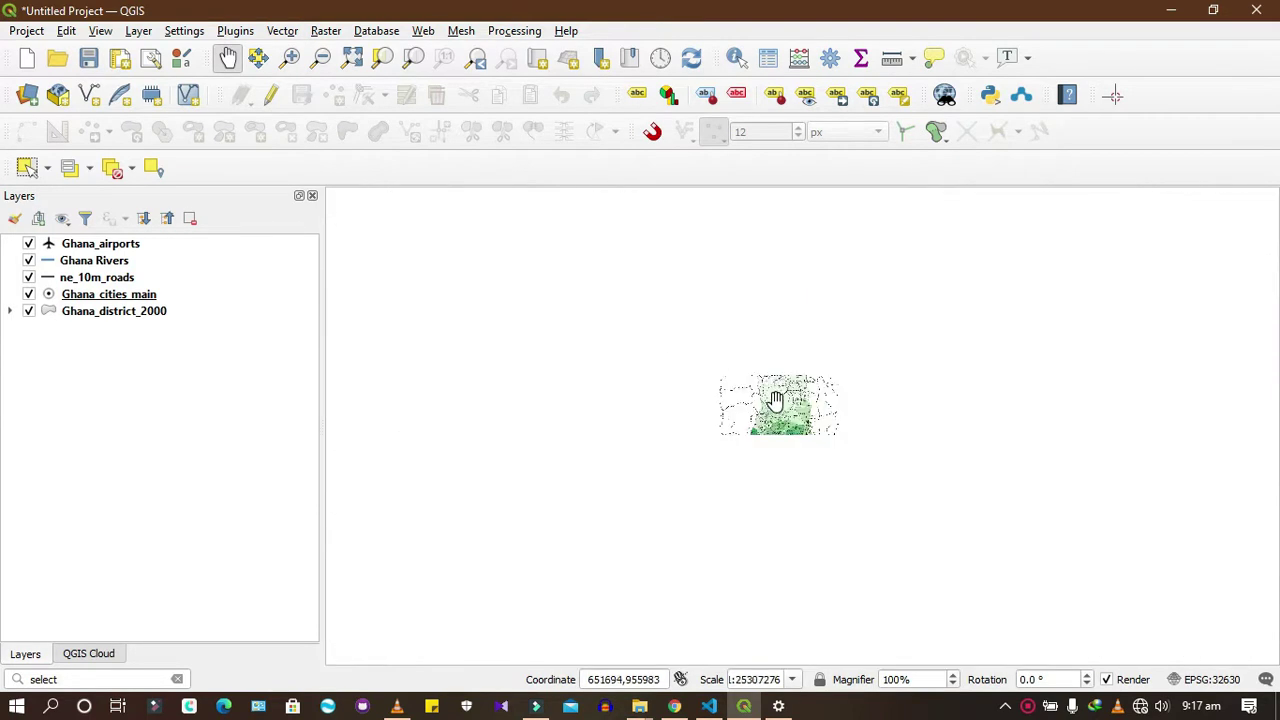
scroll(789, 527, "down", 3)
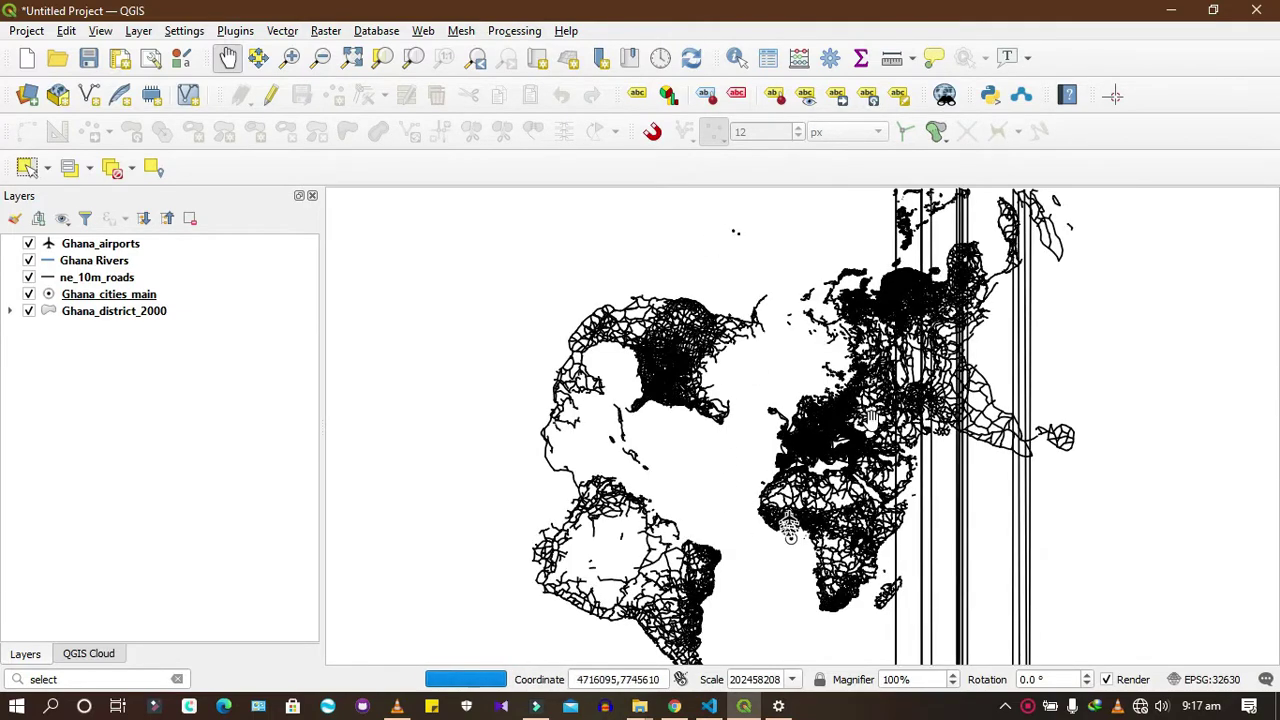
scroll(789, 540, "up", 4)
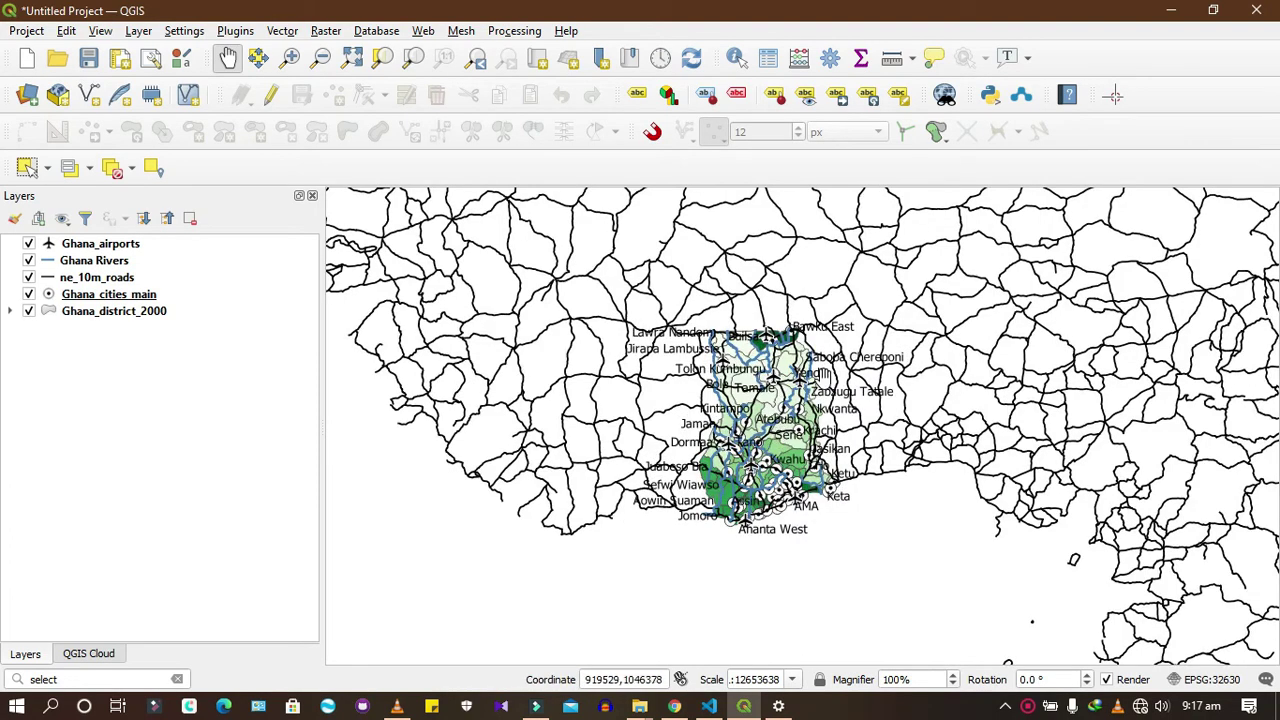
scroll(780, 440, "up", 4)
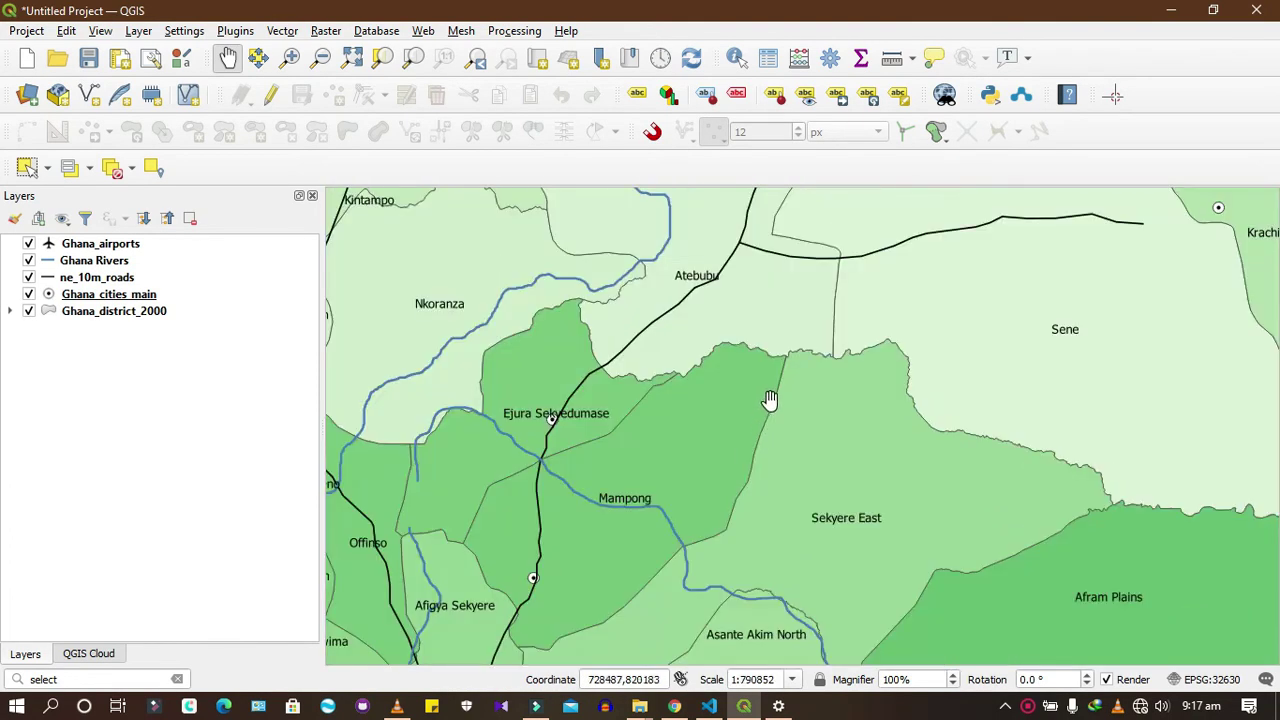
scroll(778, 450, "down", 1)
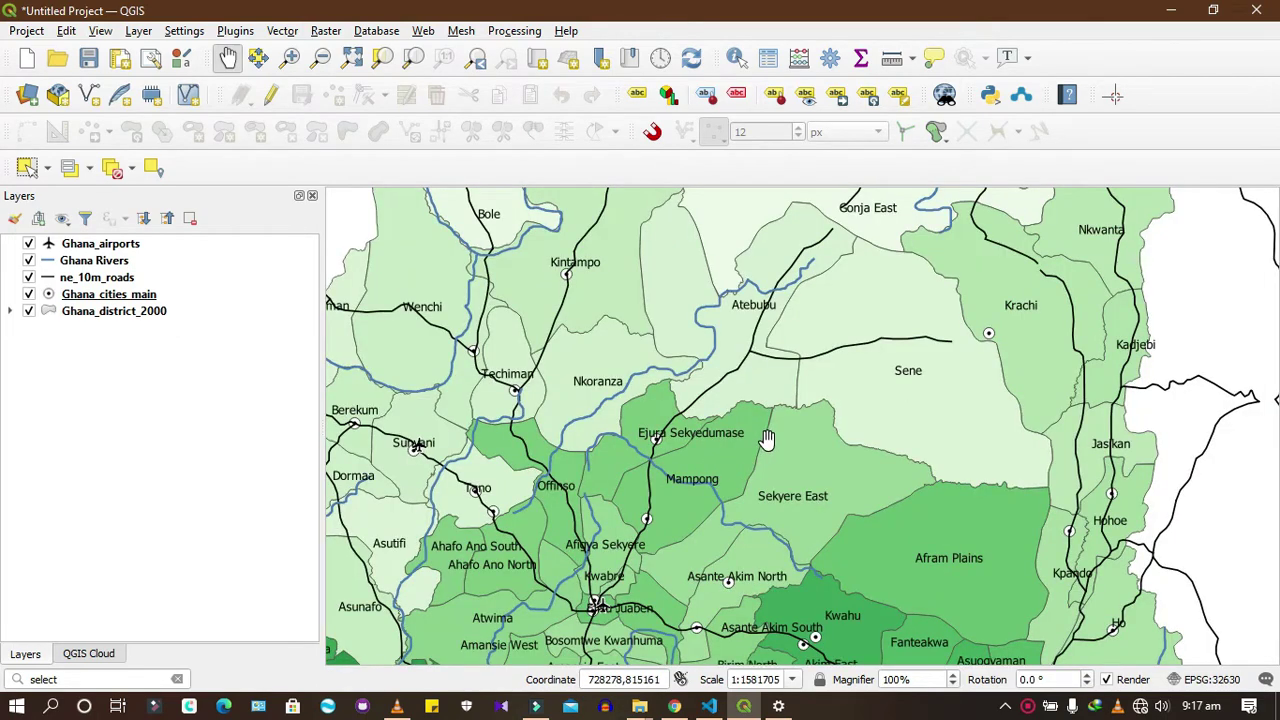
scroll(766, 440, "down", 1)
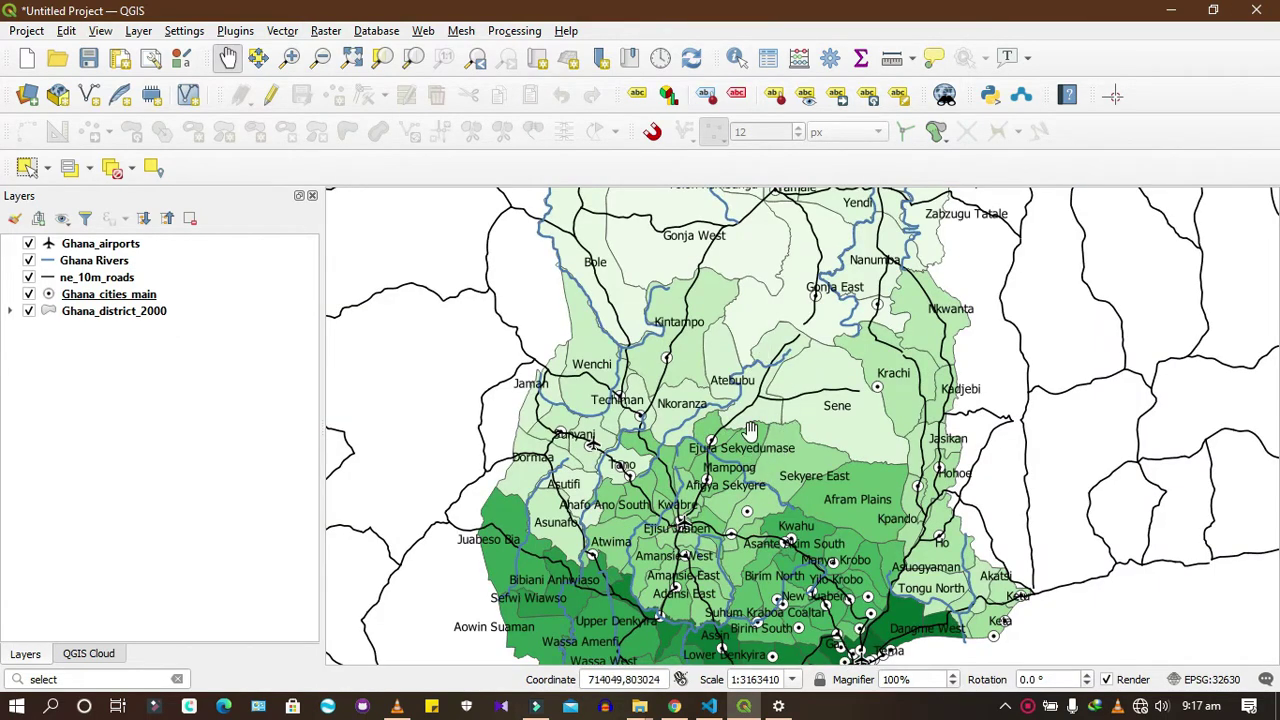
scroll(800, 410, "down", 2)
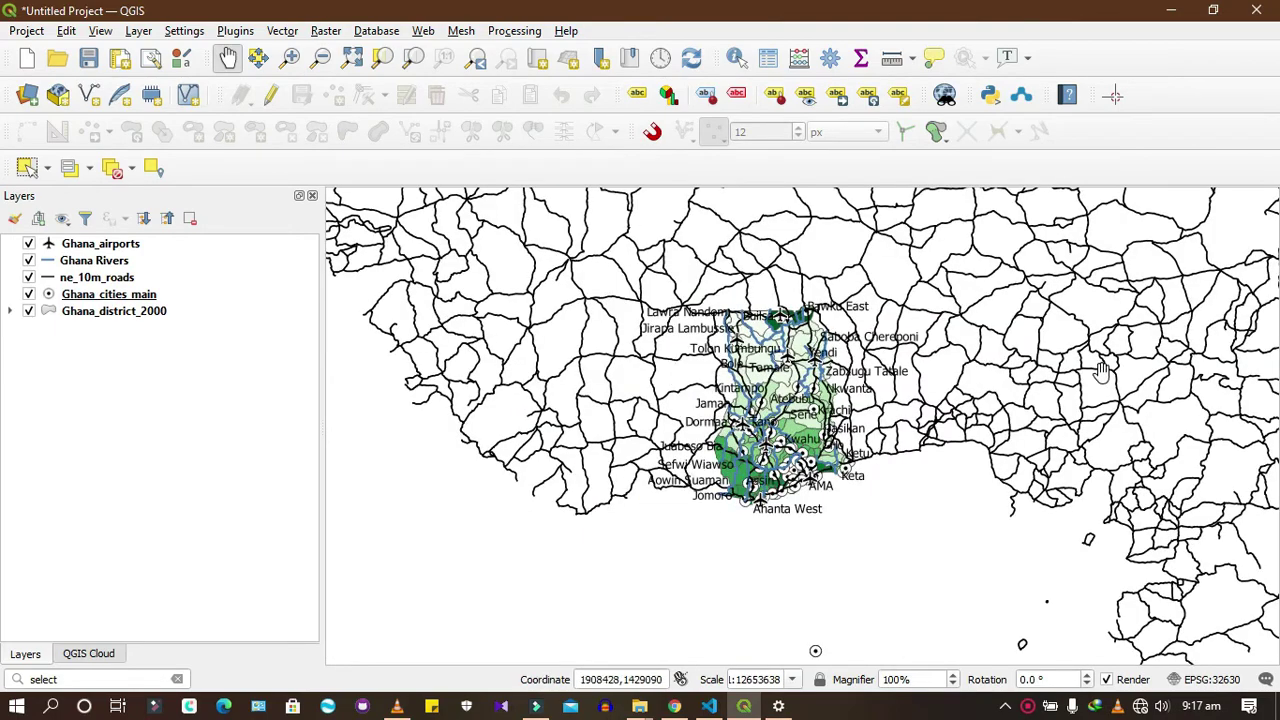
scroll(733, 484, "down", 2)
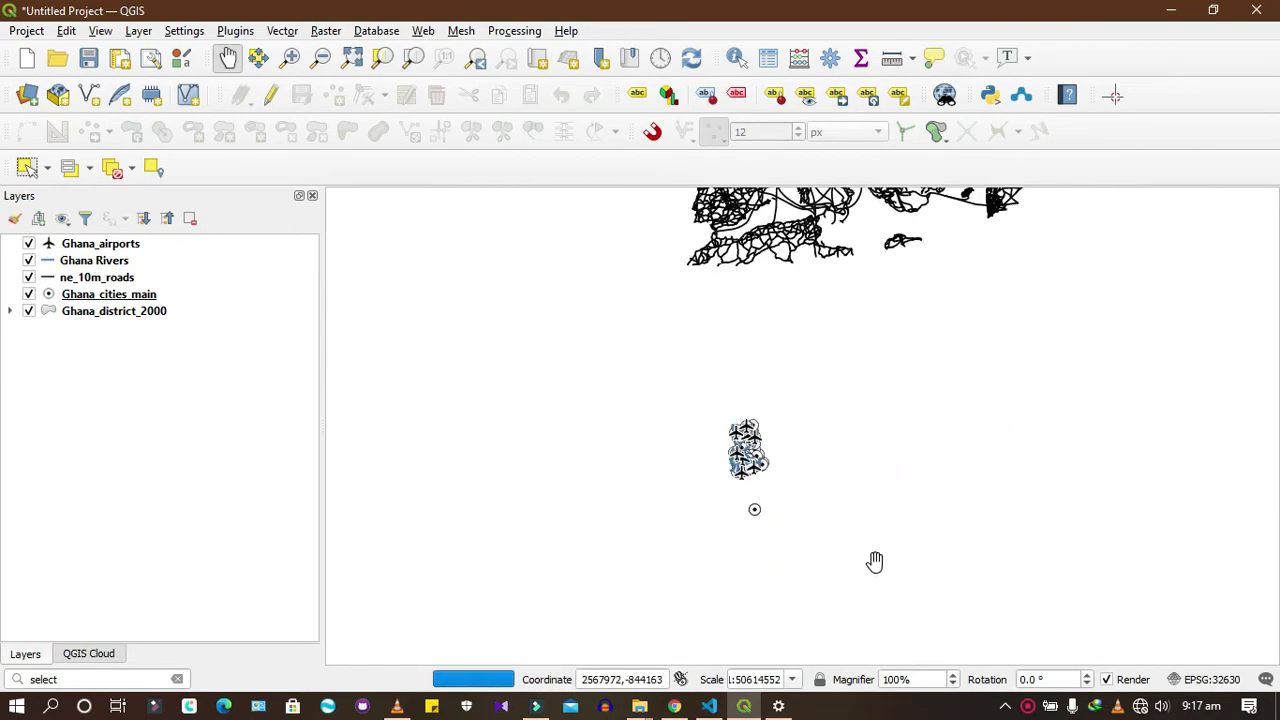
scroll(745, 450, "up", 5)
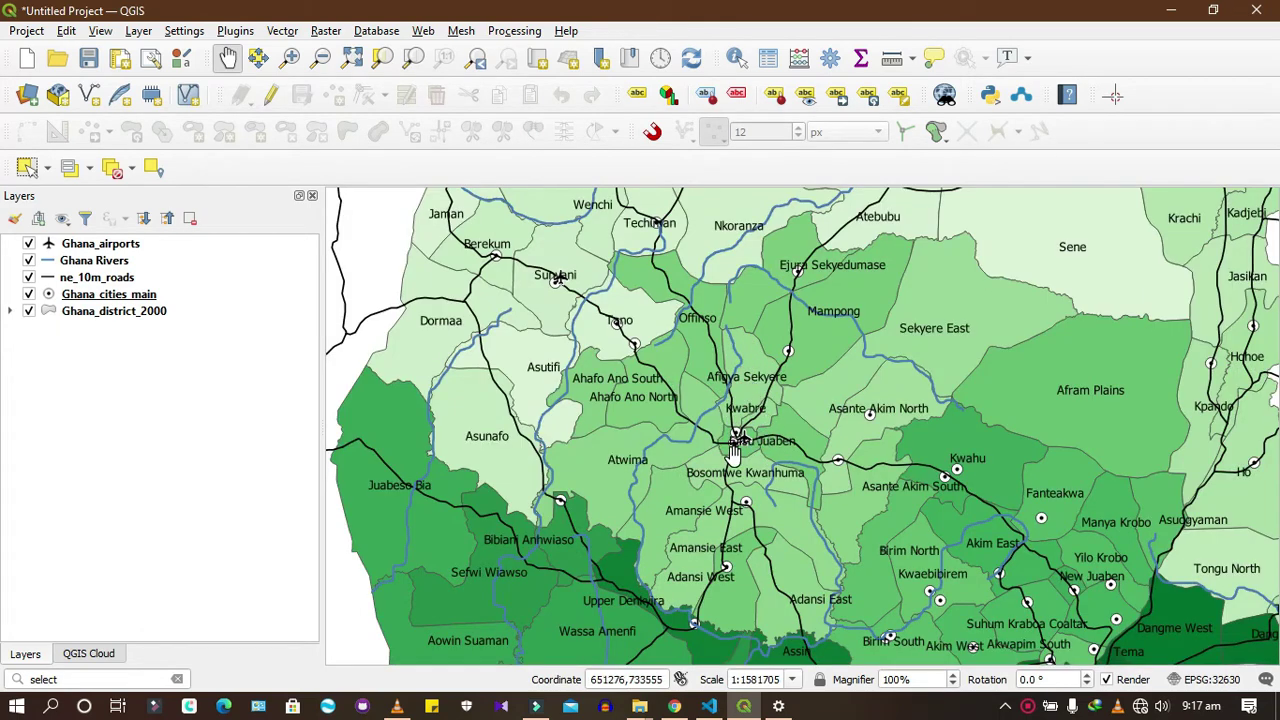
scroll(771, 472, "down", 2)
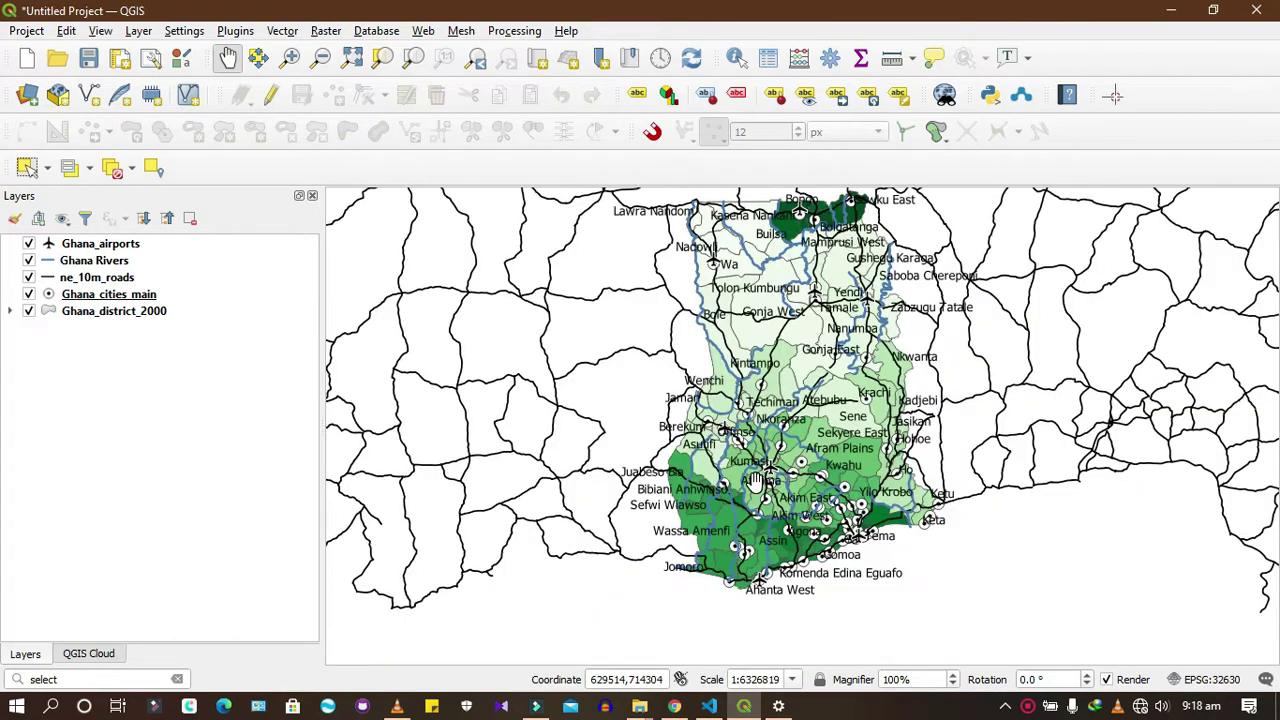
scroll(752, 478, "down", 2)
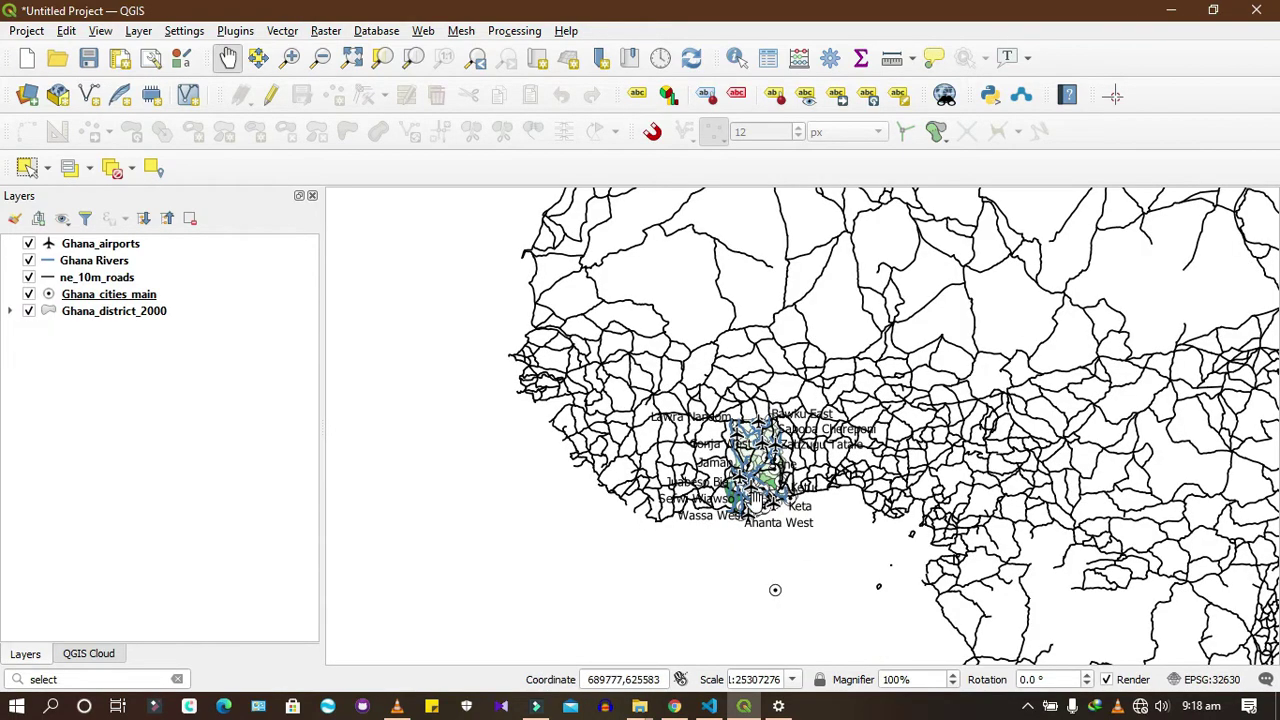
scroll(757, 500, "up", 4)
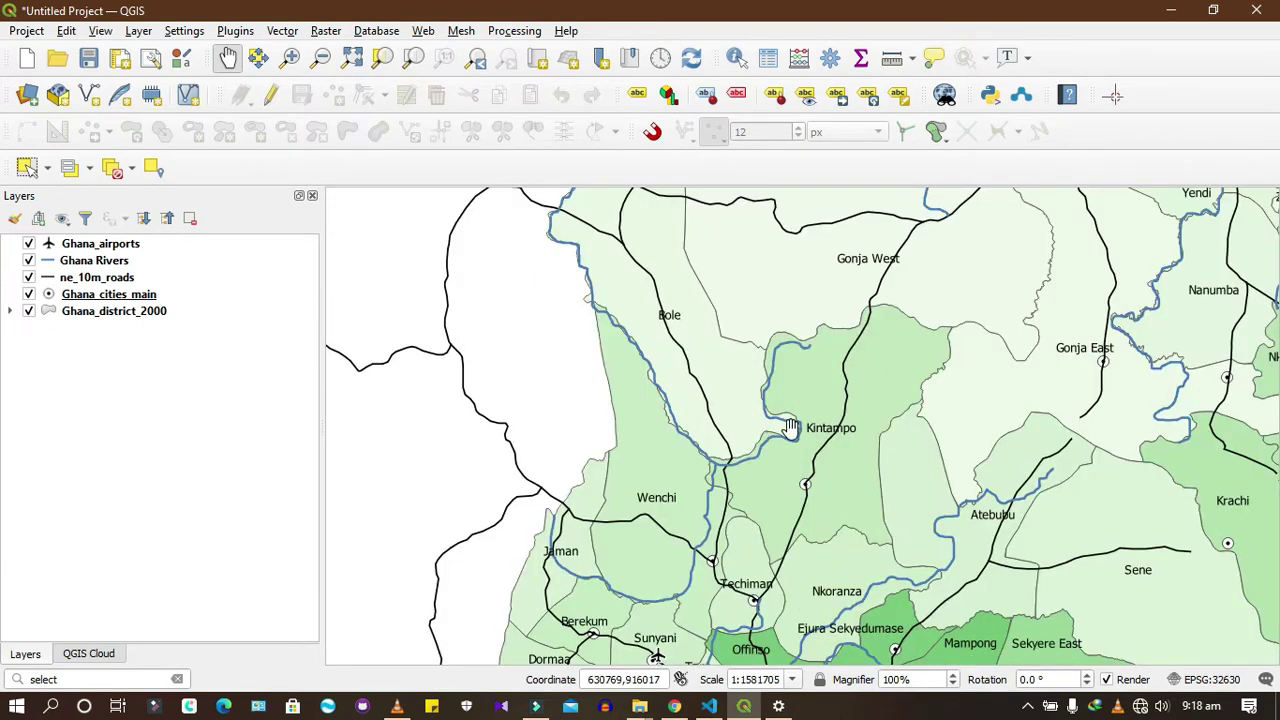
scroll(712, 421, "down", 1)
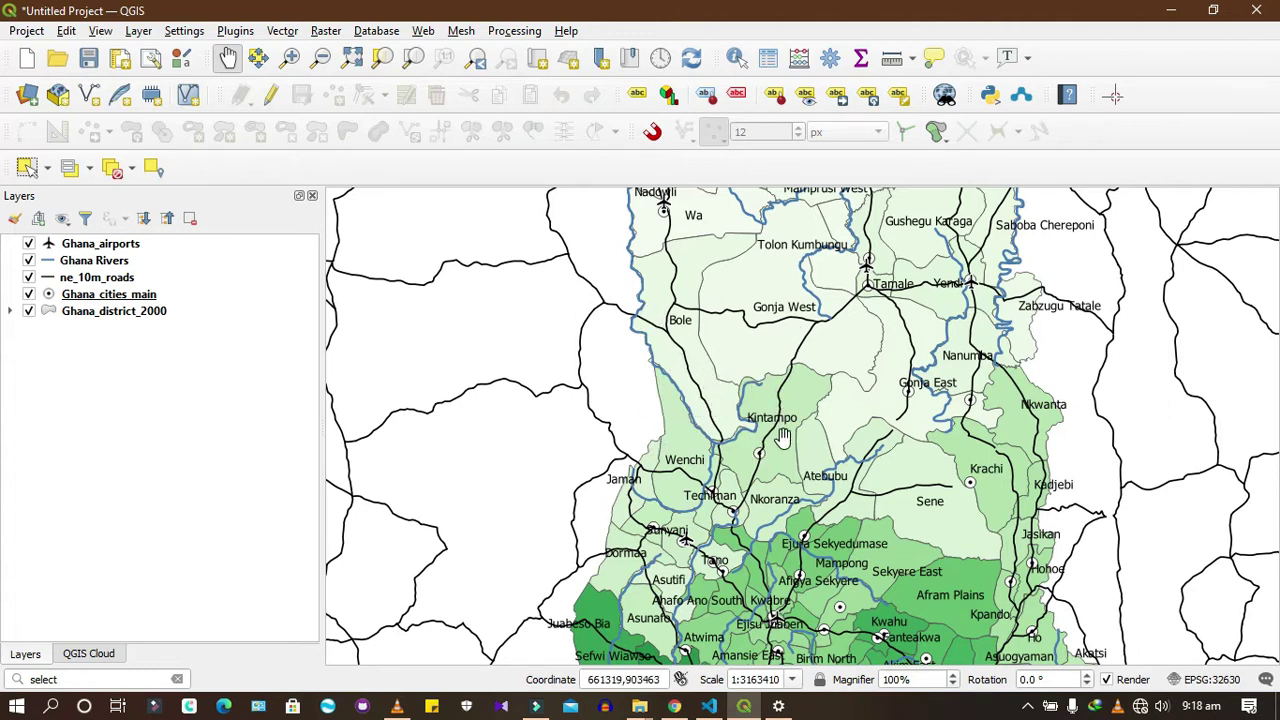
scroll(760, 465, "down", 2)
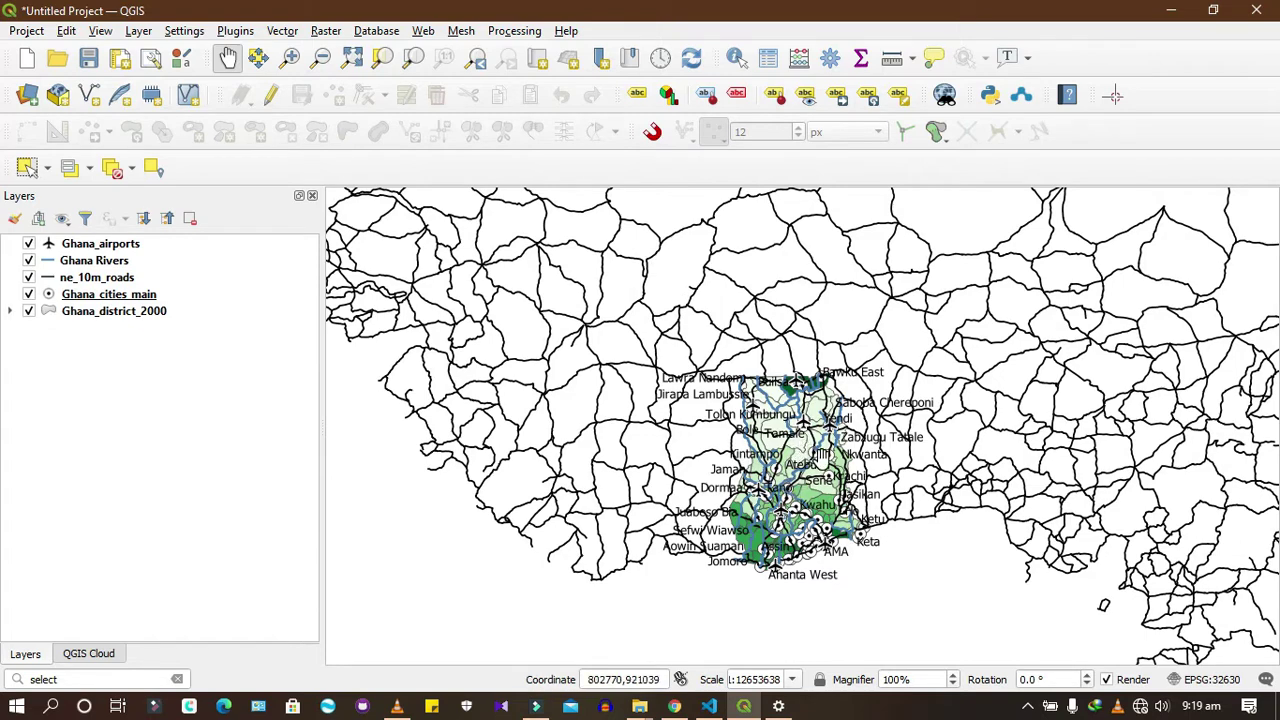
Pan and zoom until Kasena Nankani fills the canvas at about 1:790852
scroll(822, 460, "up", 1)
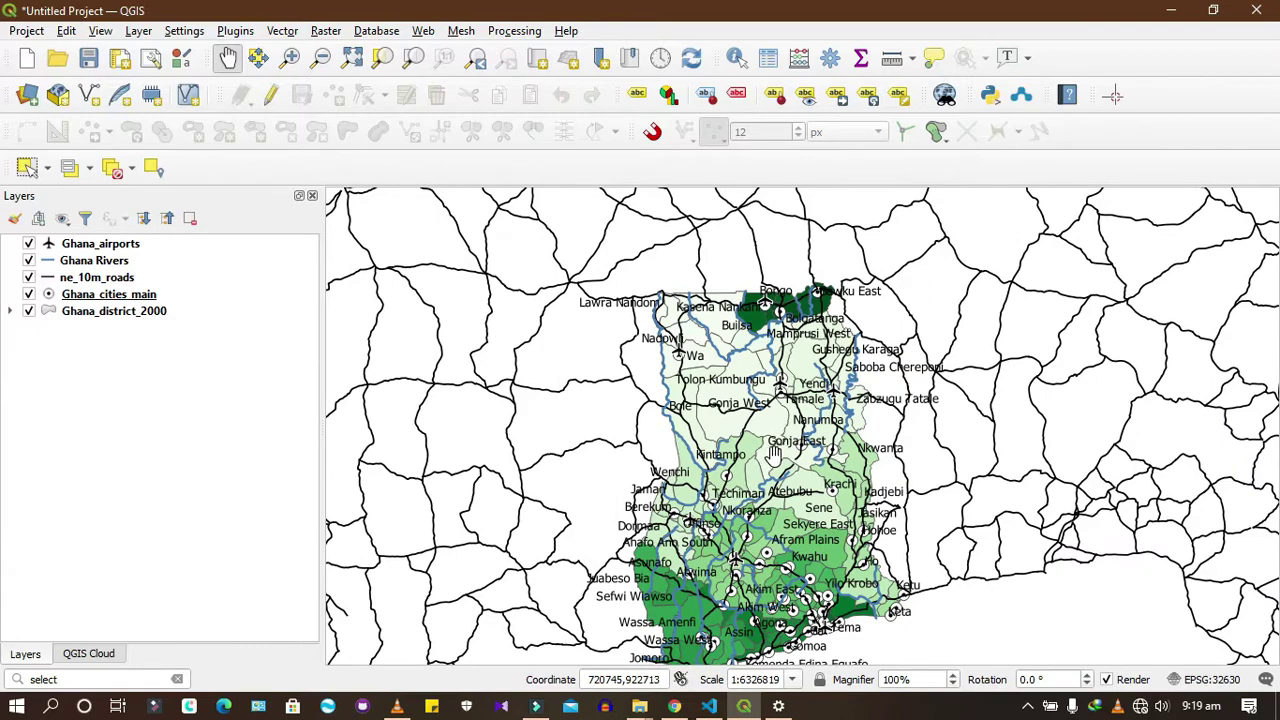
left_click_drag(740, 495, 758, 460)
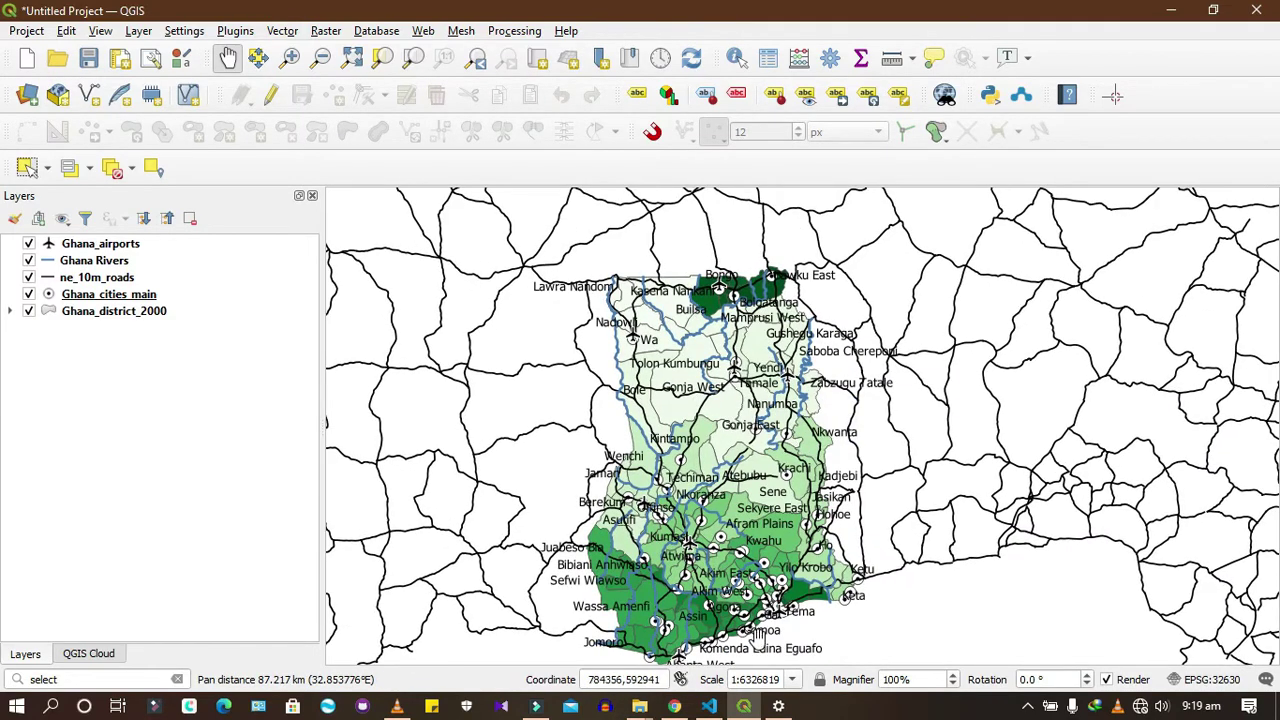
scroll(775, 520, "up", 3)
scroll(785, 495, "down", 4)
scroll(778, 430, "up", 4)
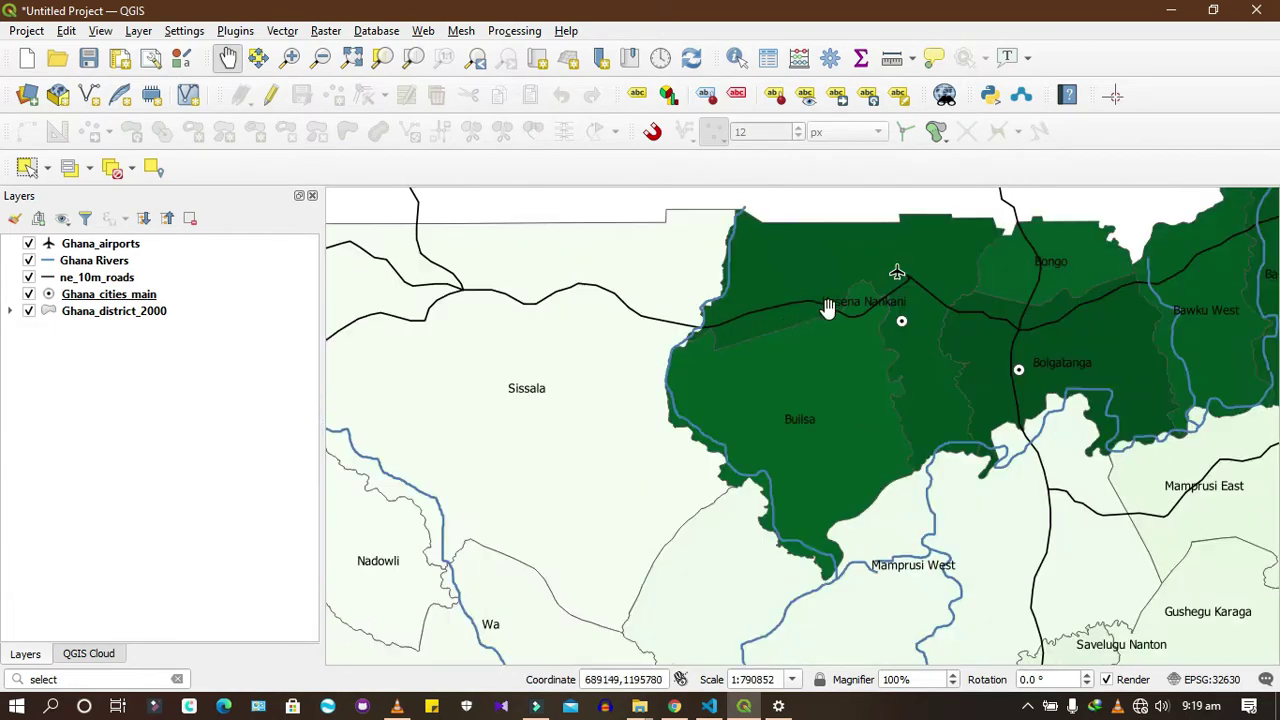
left_click_drag(818, 312, 696, 368)
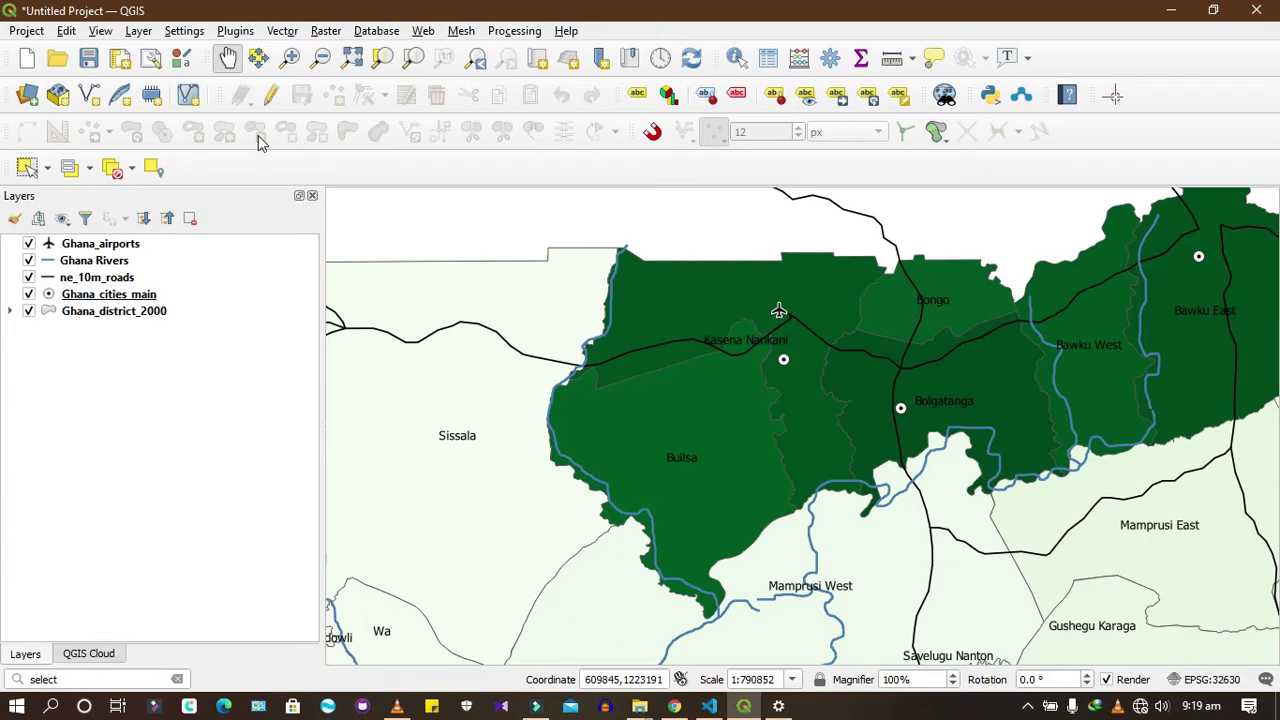
Clear the locator search and open the Processing Toolbox from the Processing menu
left_click(103, 678)
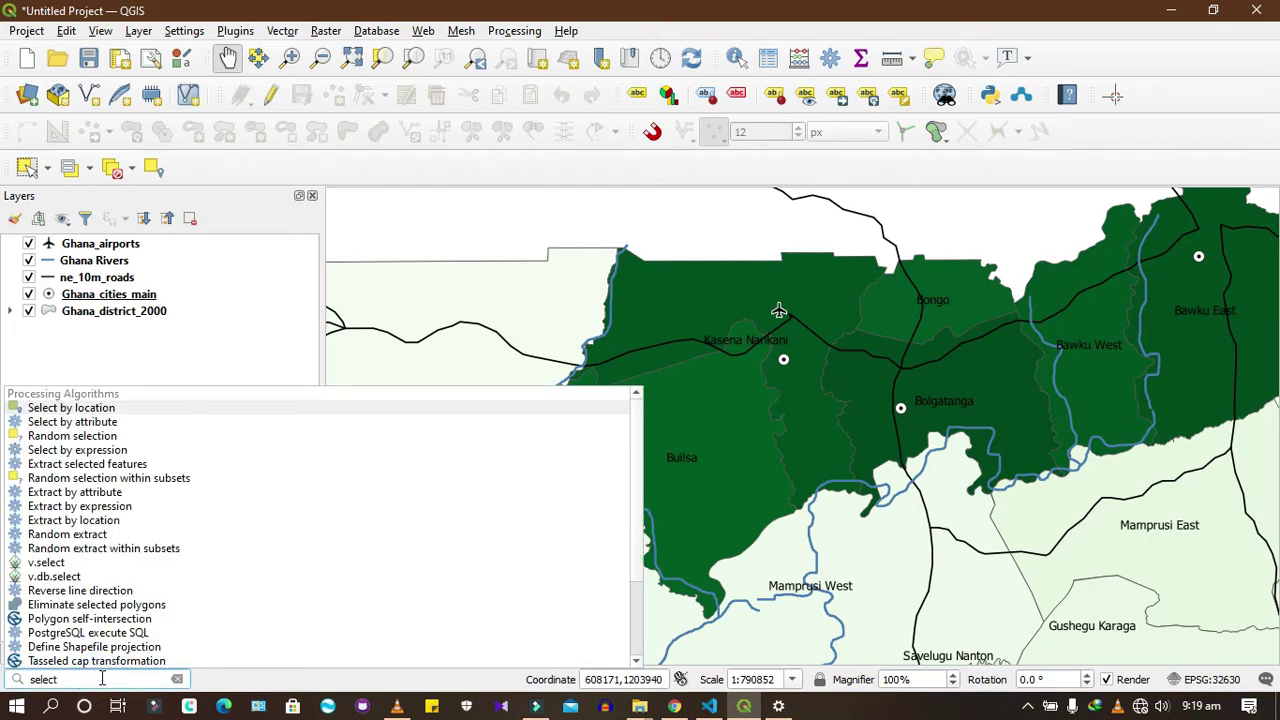
key("BackSpace")
key("BackSpace")
key("BackSpace")
key("BackSpace")
key("BackSpace")
key("BackSpace")
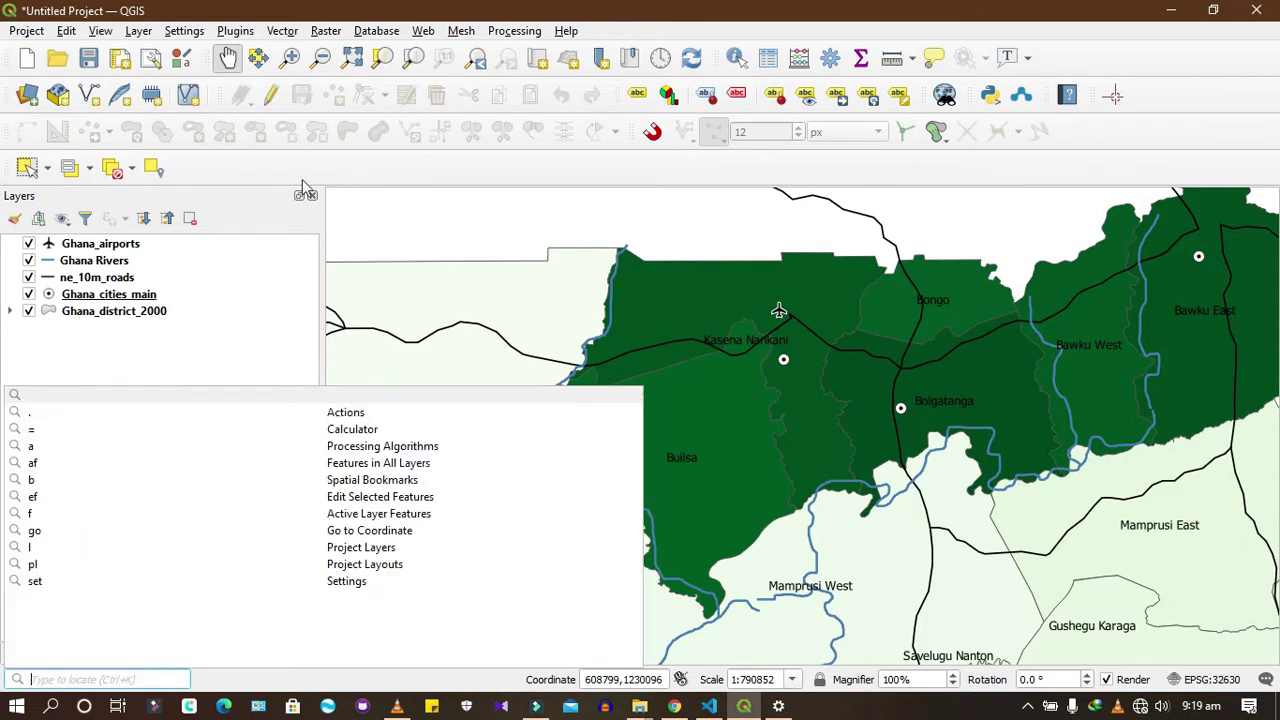
key("Escape")
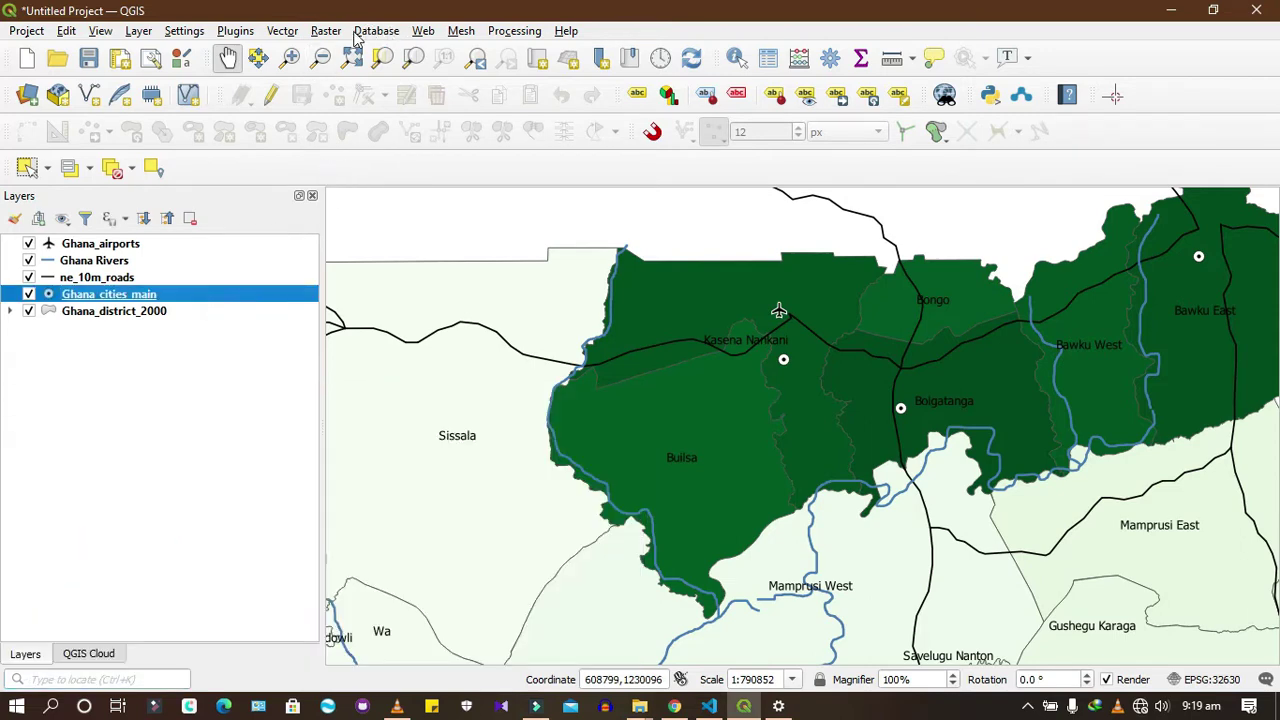
left_click(514, 30)
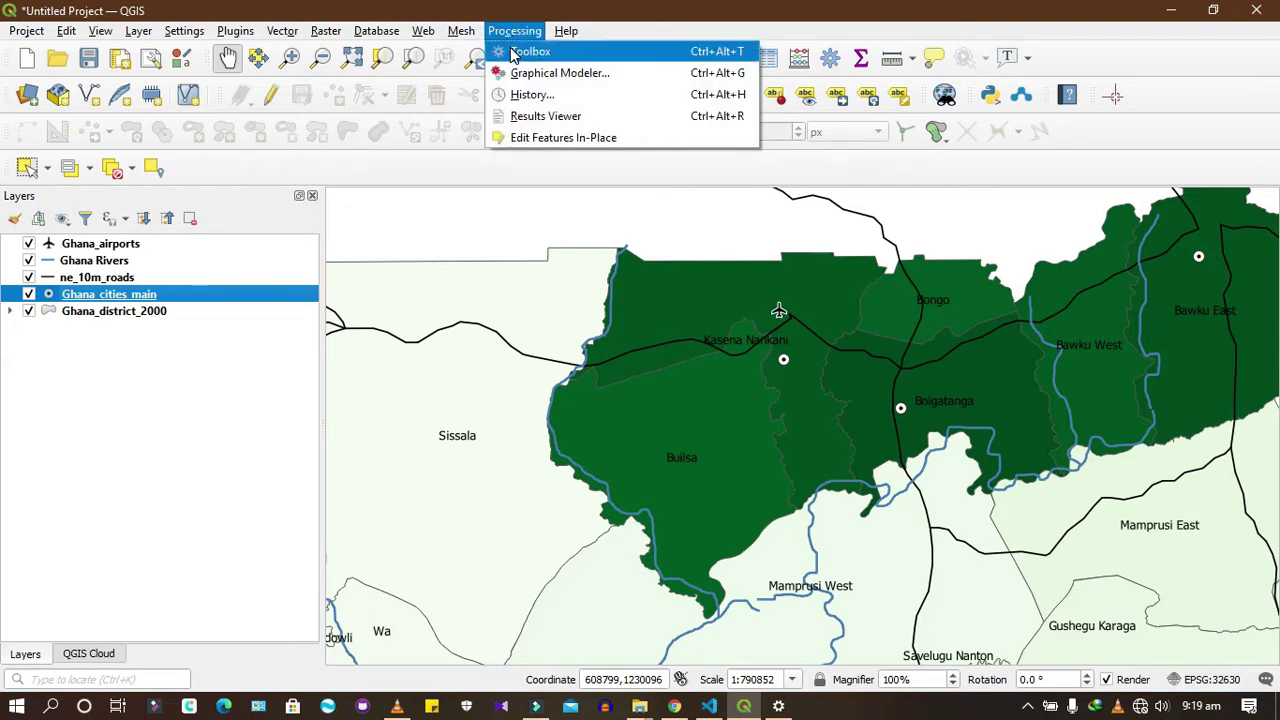
left_click(515, 48)
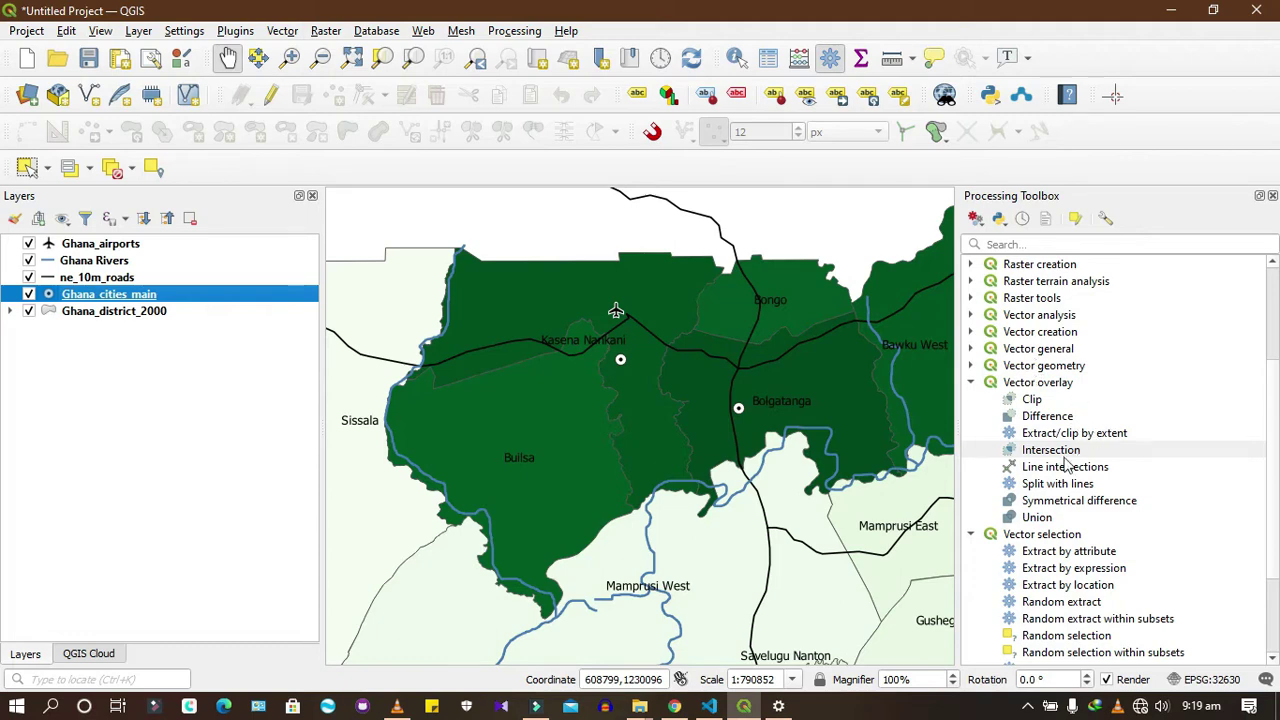
Collapse Vector overlay and expand the Vector selection group to show Extract by expression
scroll(1066, 455, "down", 3)
scroll(1070, 530, "up", 4)
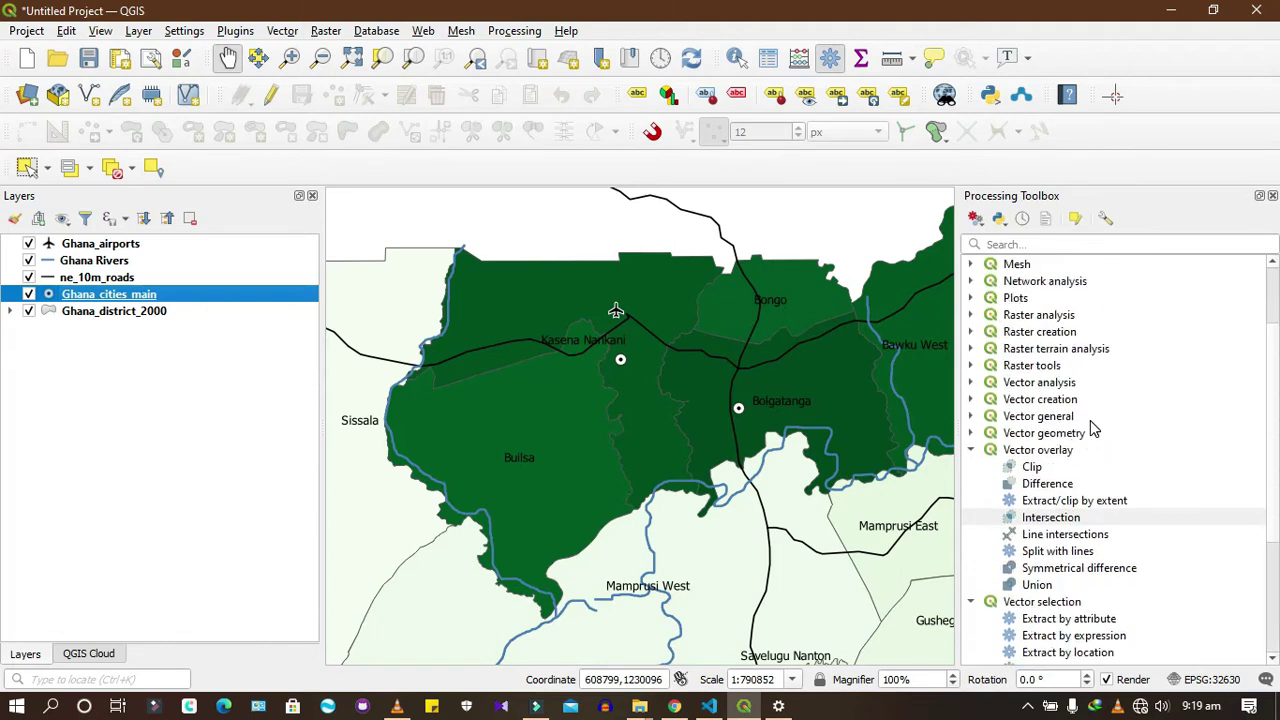
scroll(1085, 460, "down", 1)
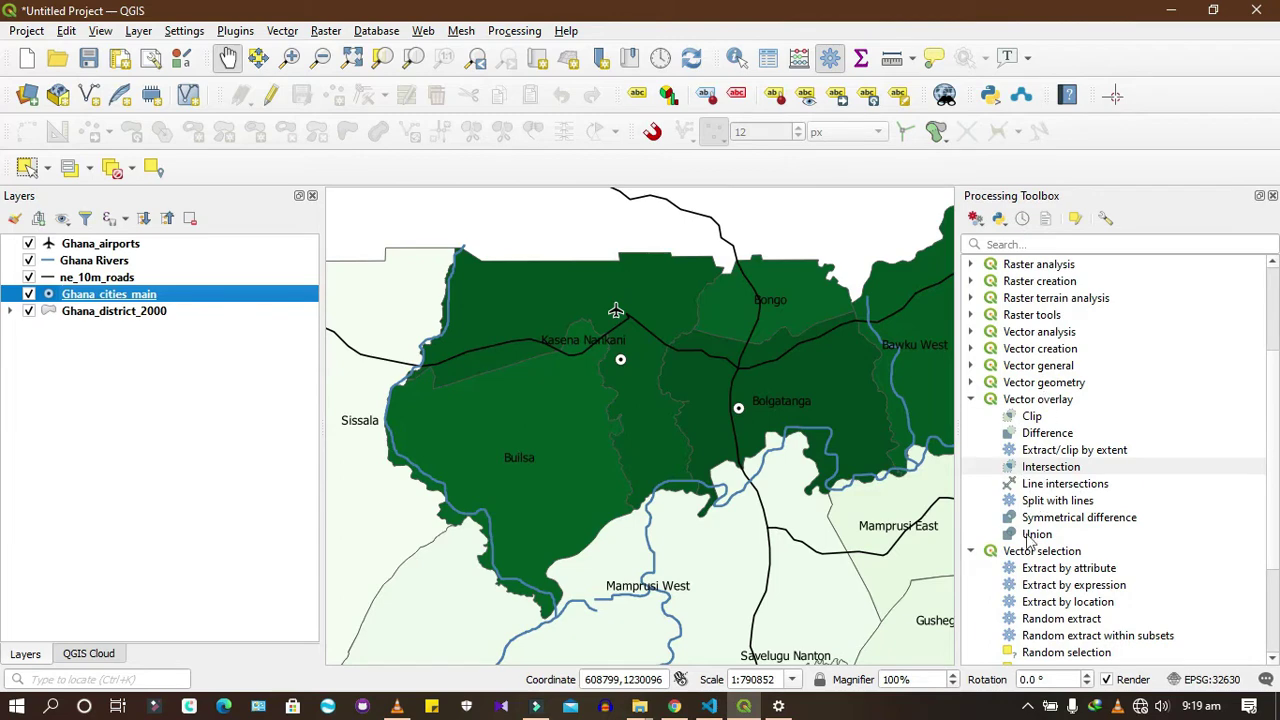
left_click(1027, 570)
scroll(1040, 508, "down", 2)
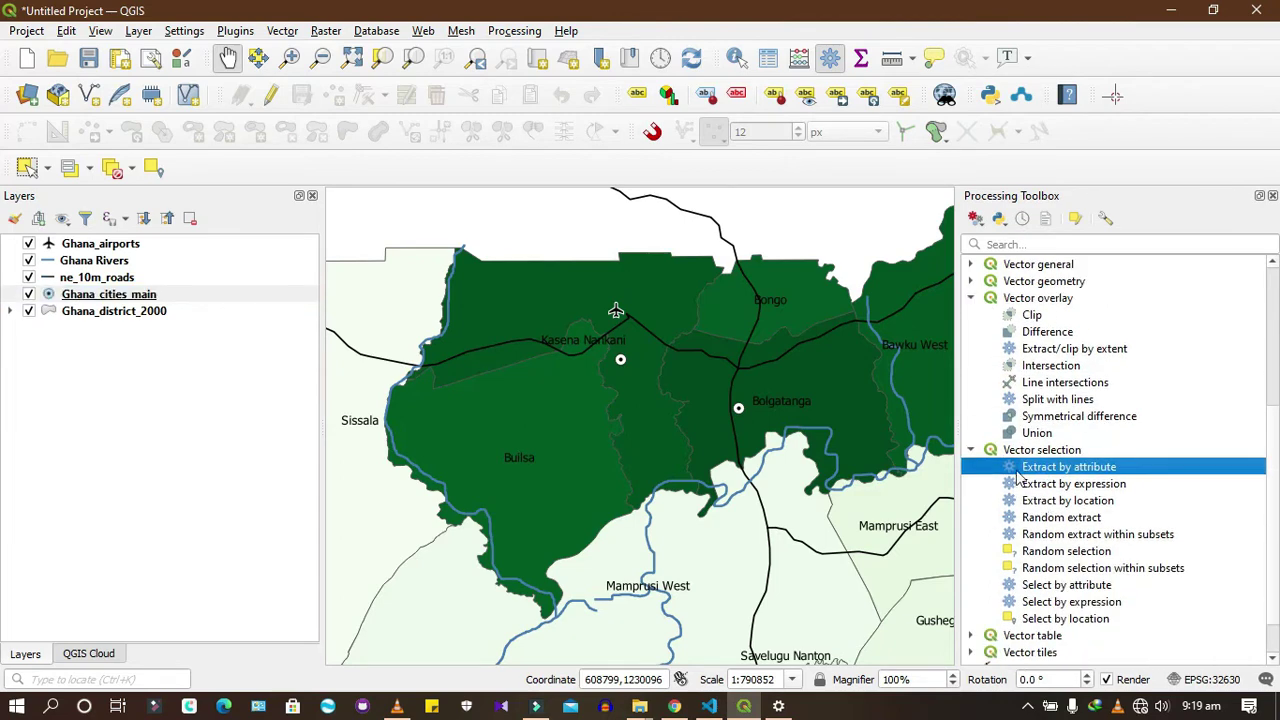
left_click(970, 299)
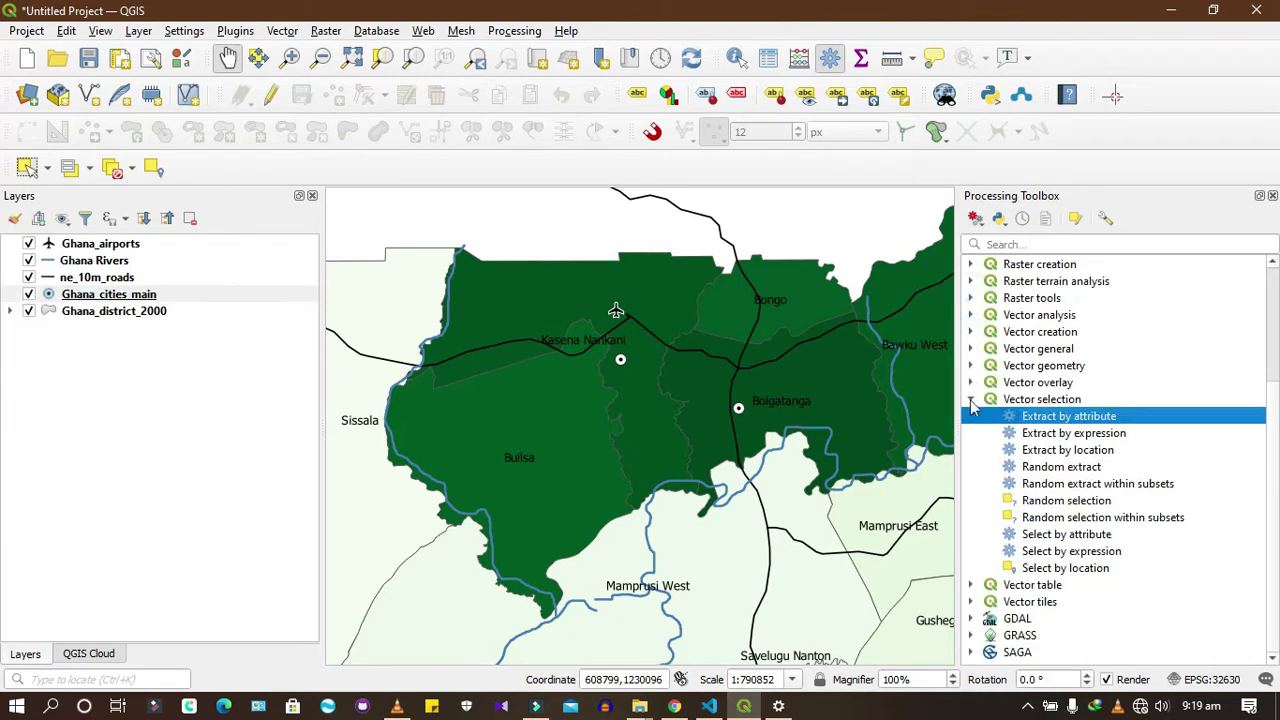
left_click(970, 398)
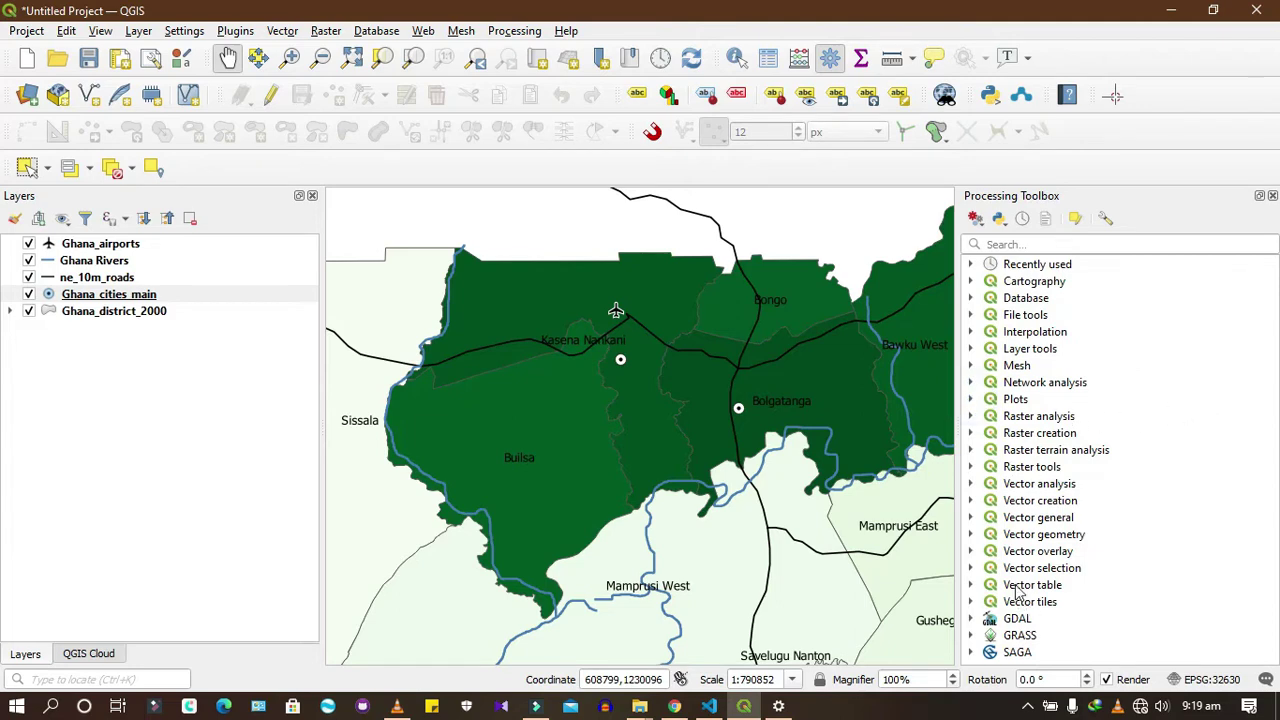
left_click(983, 570)
left_click(970, 568)
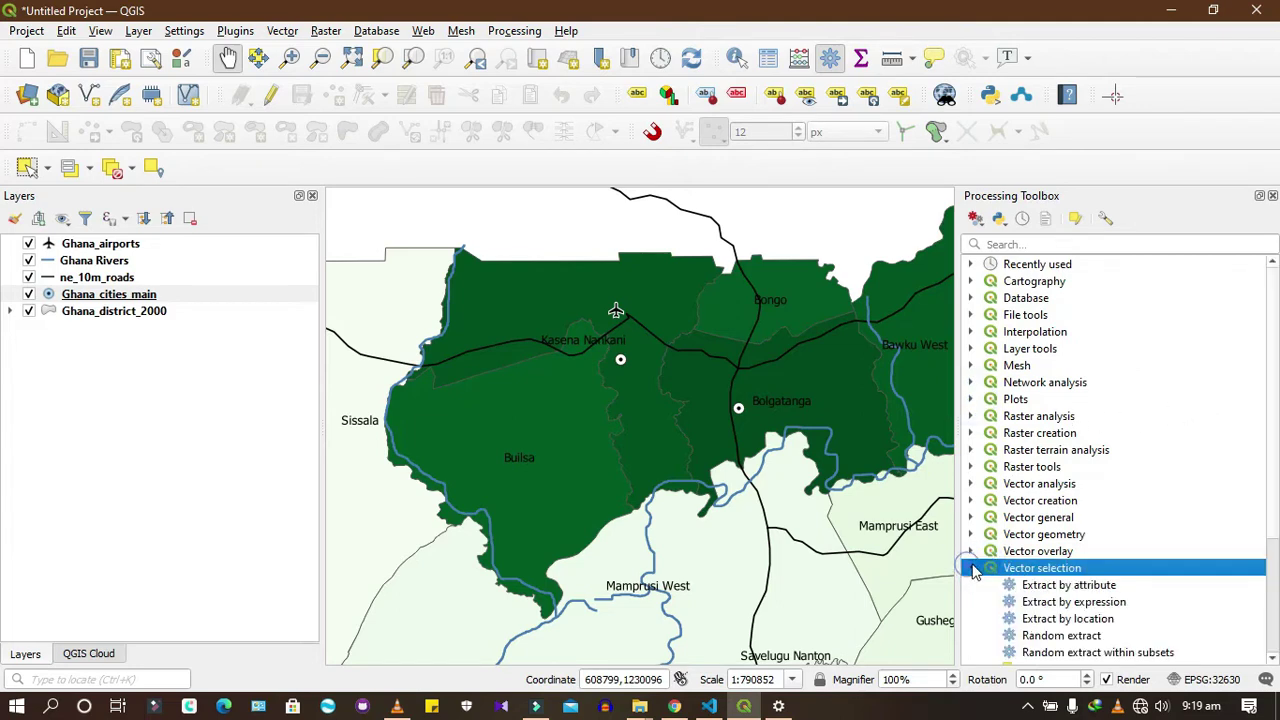
scroll(1040, 515, "down", 2)
left_click(1068, 500)
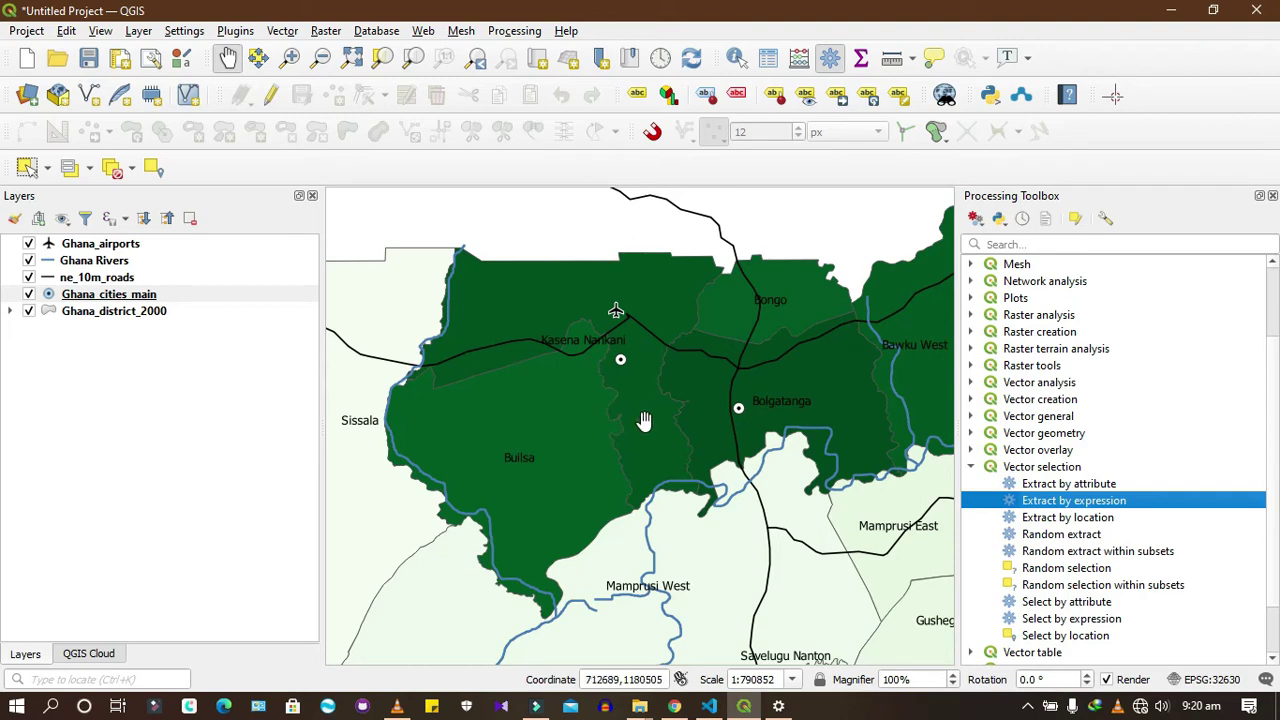
Launch Extract by expression on Ghana_district_2000 and bring up its expression builder
double_click(1028, 505)
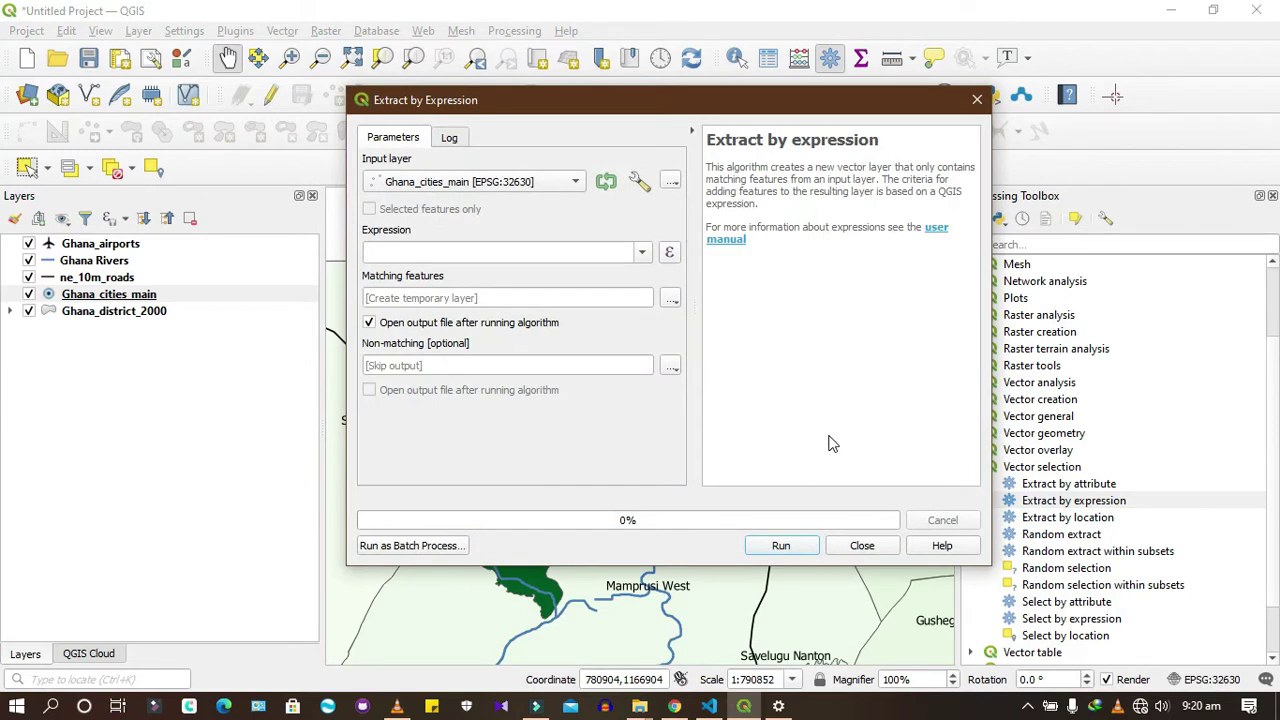
left_click(471, 183)
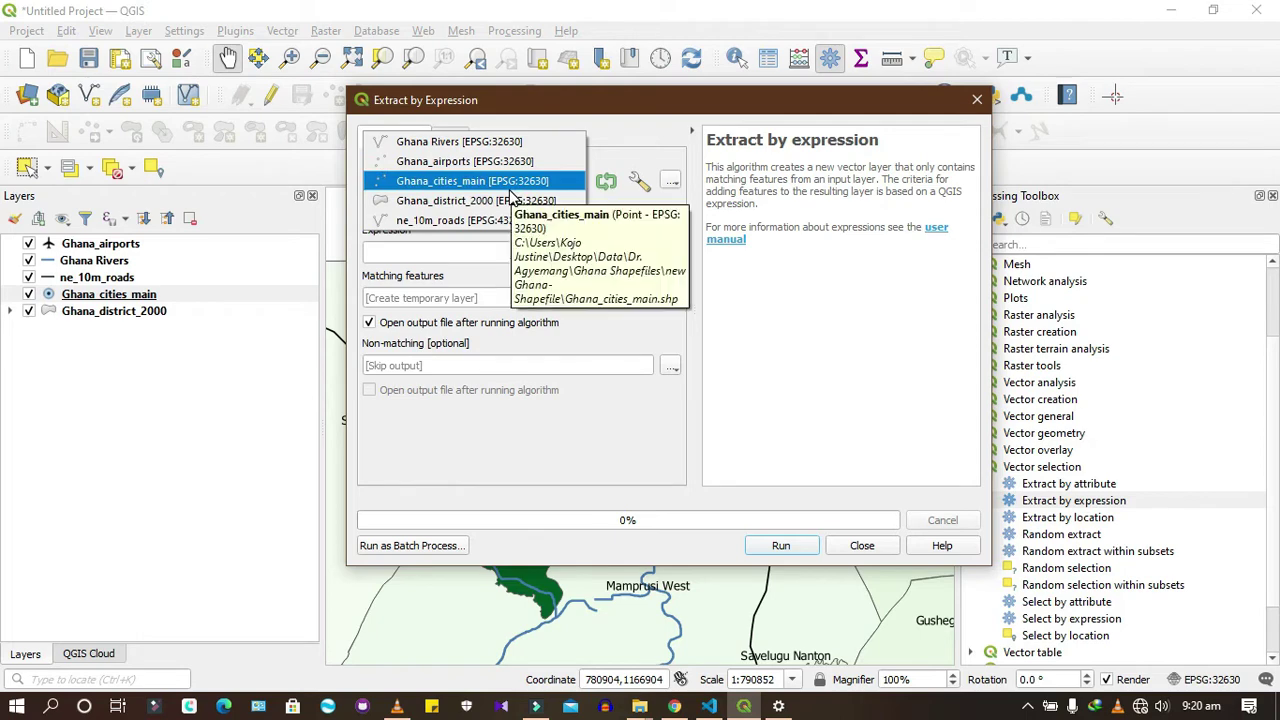
left_click(503, 202)
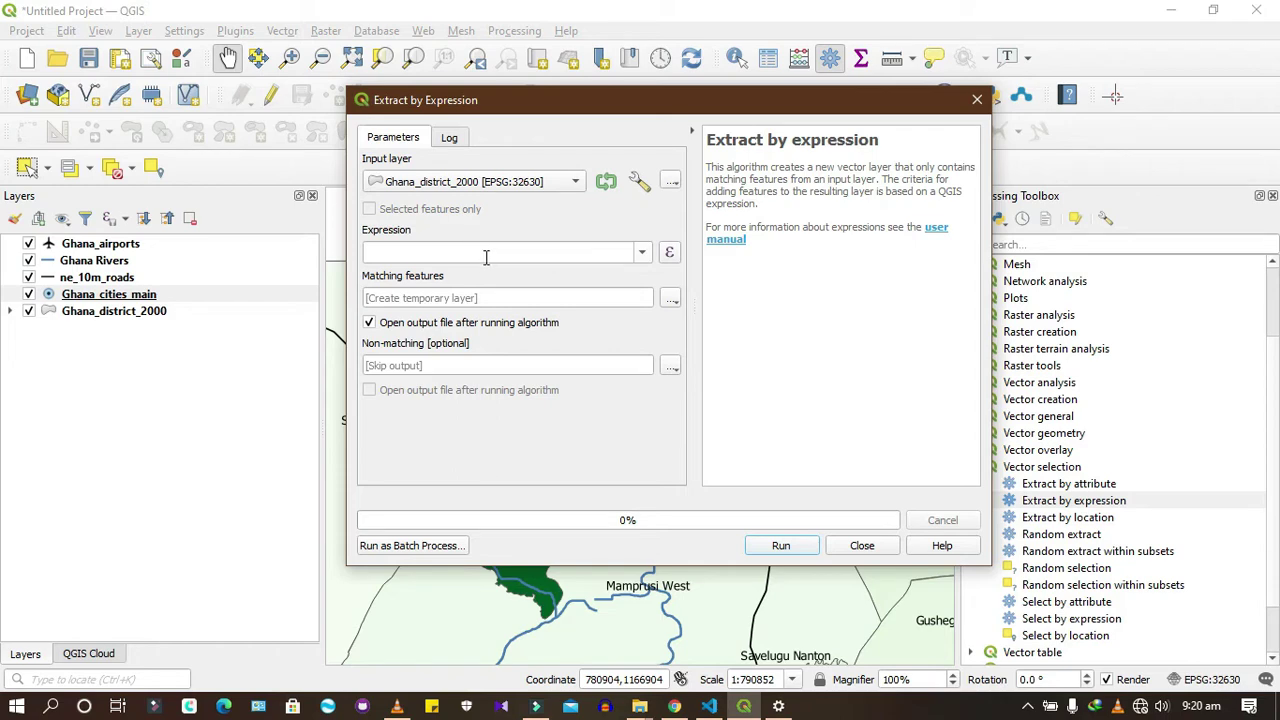
left_click(669, 252)
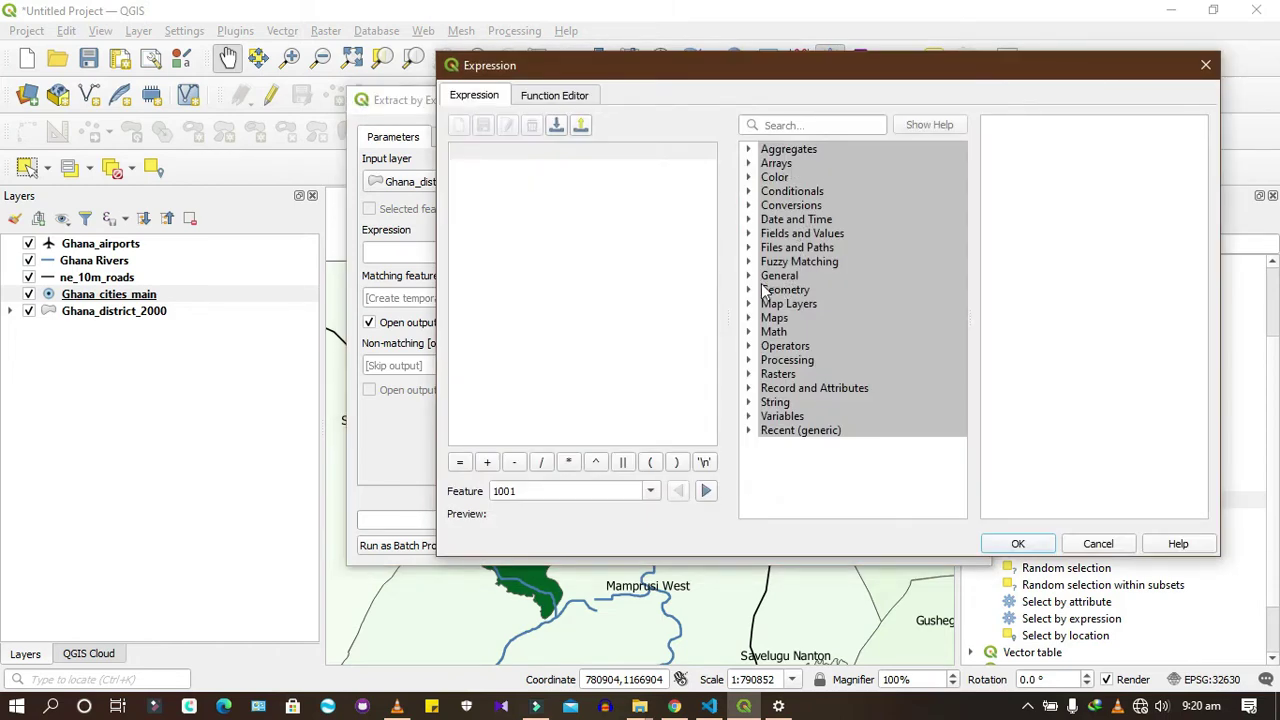
Insert the CAPTION field followed by an equals operator into the expression
left_click(749, 235)
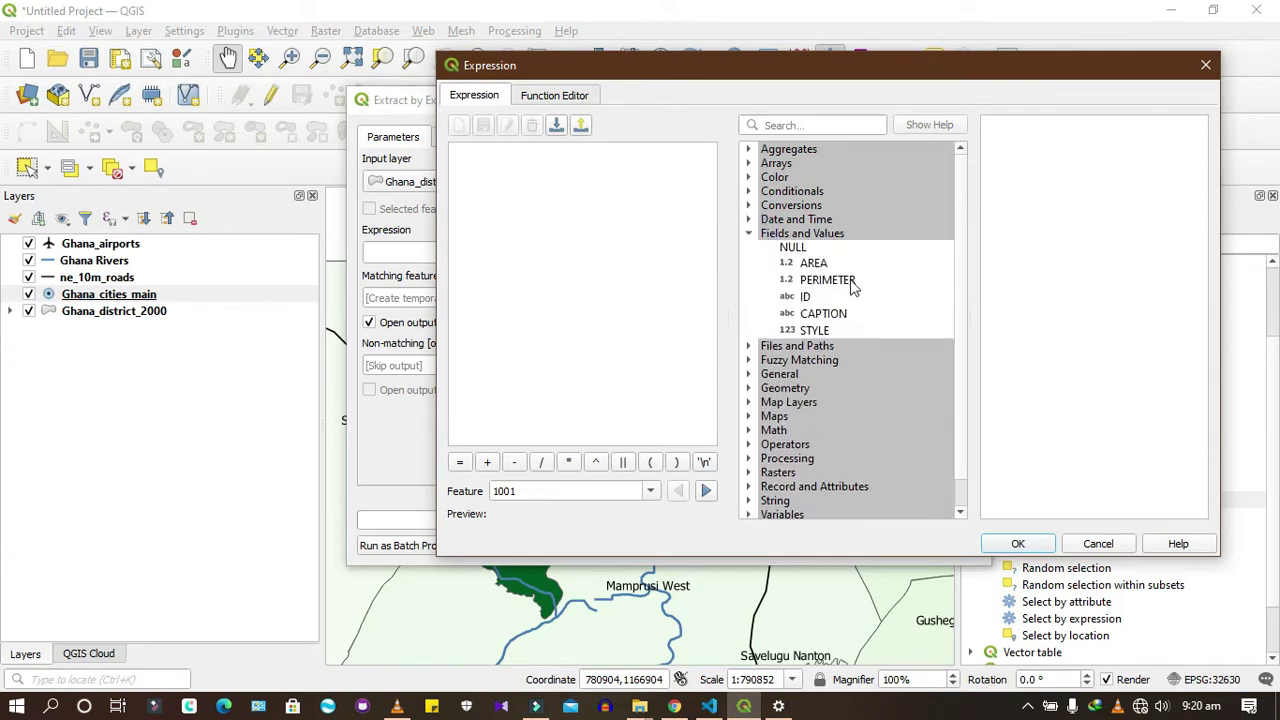
left_click(822, 314)
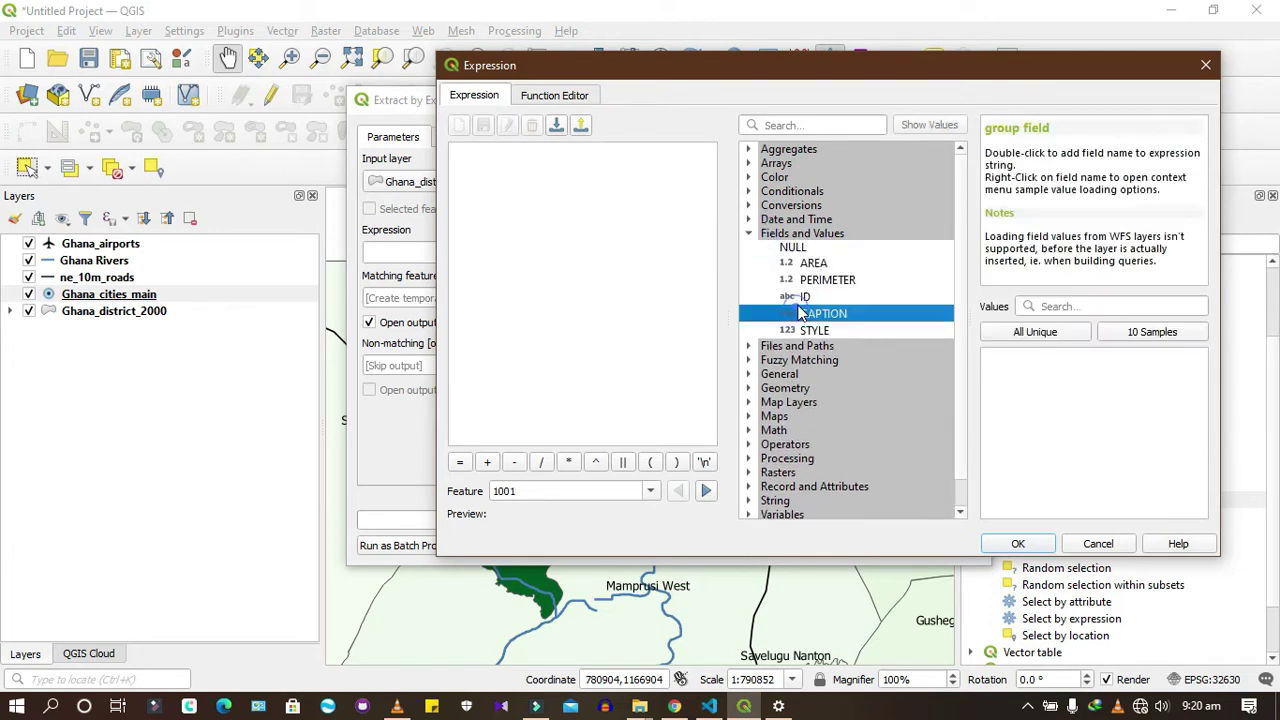
double_click(877, 314)
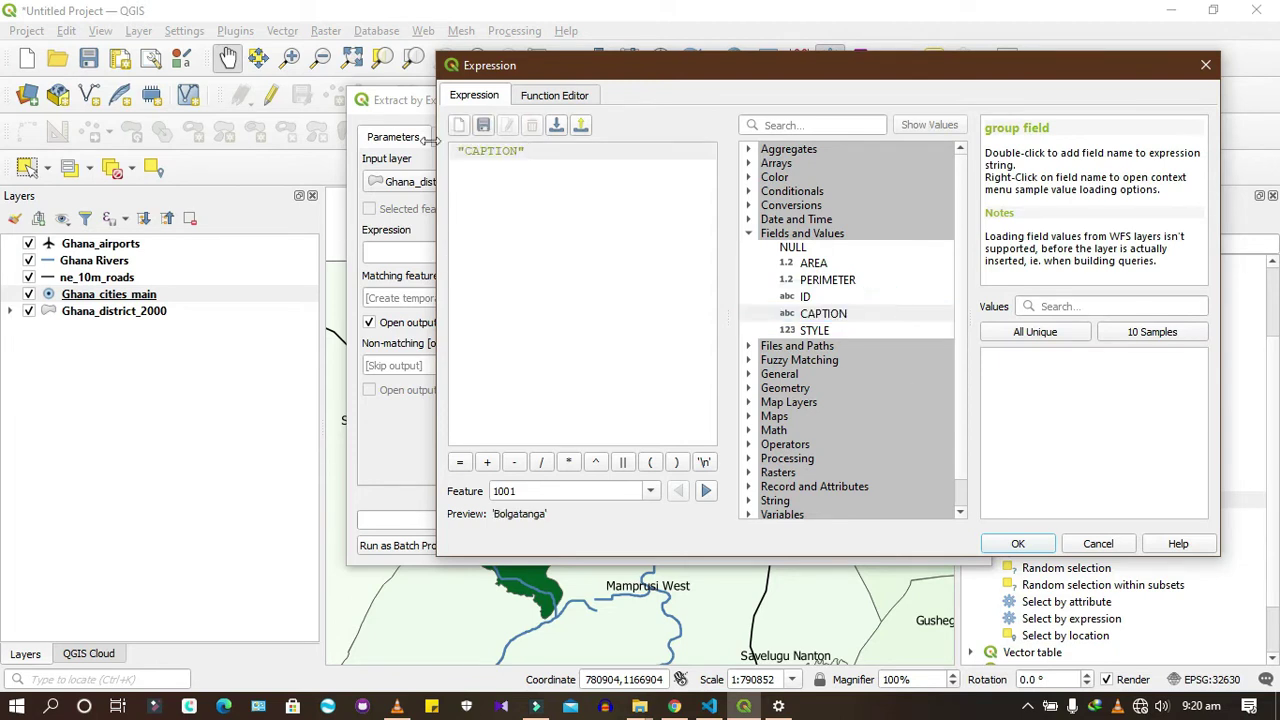
left_click(460, 463)
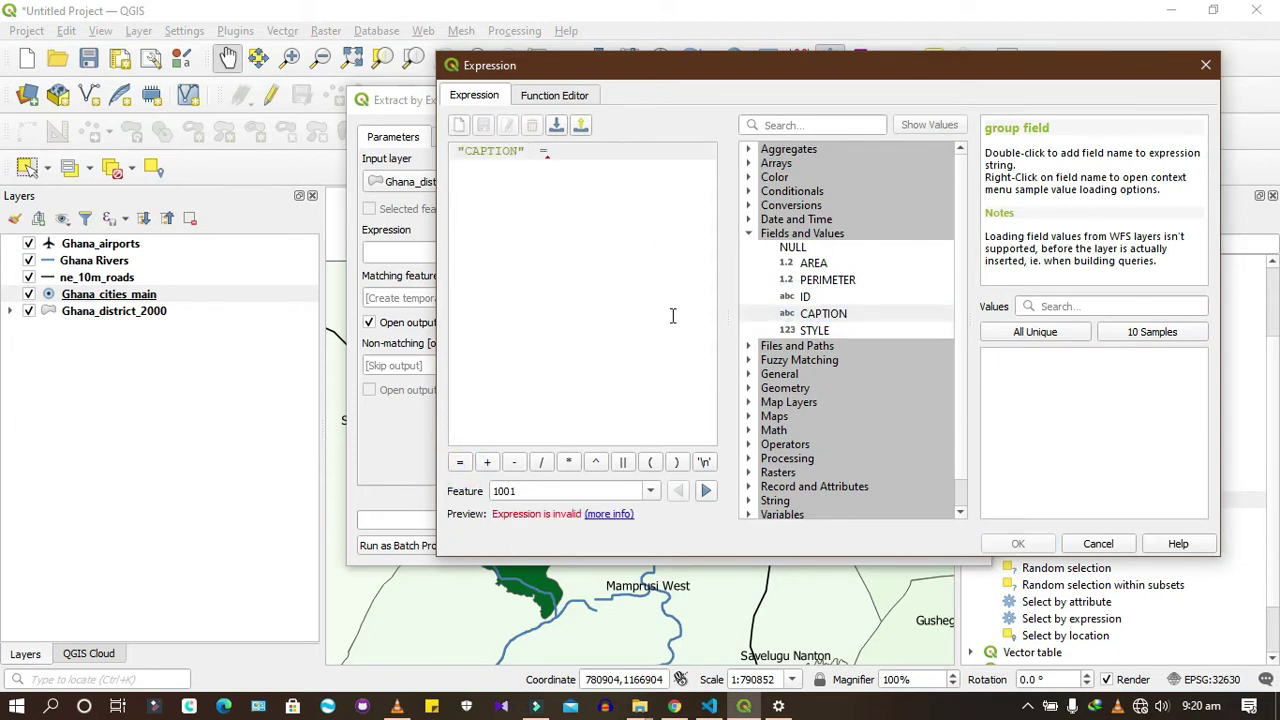
Load CAPTION's unique values and insert 'Kasena Nankani' as the comparison value
left_click(1057, 331)
left_click(1063, 306)
type("kasi")
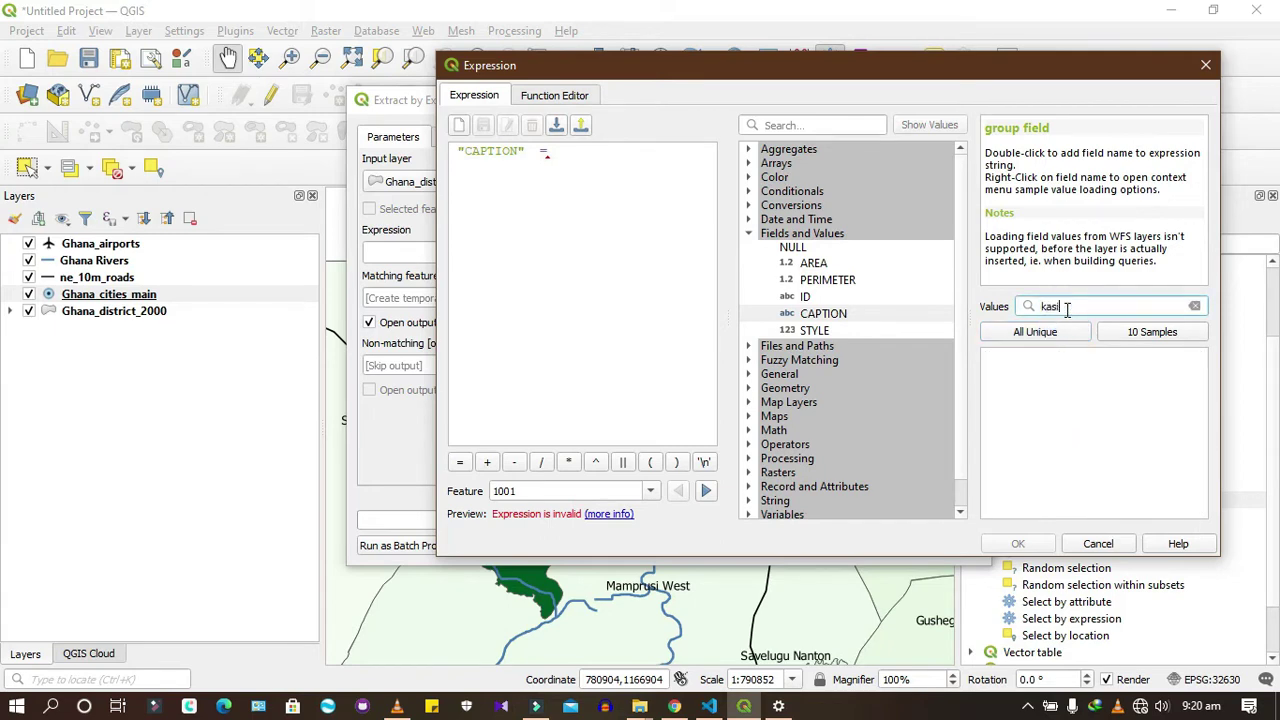
key("BackSpace")
double_click(1063, 355)
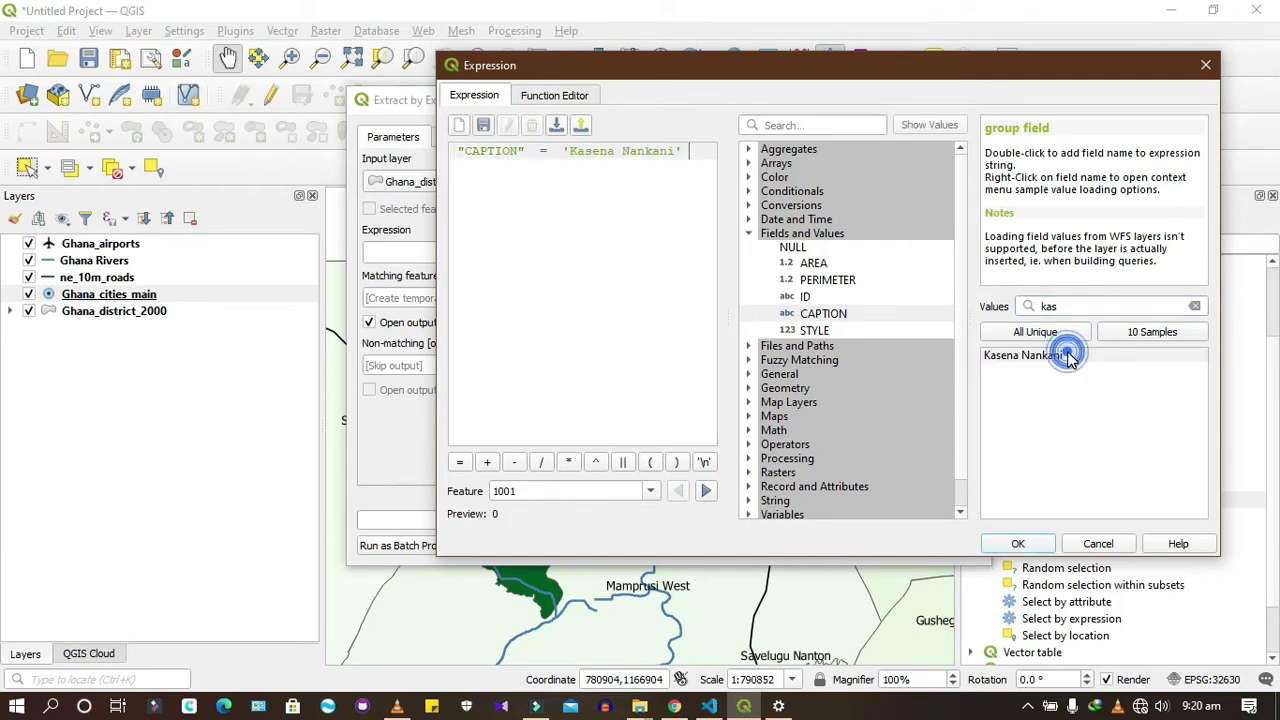
Check the expression "CAPTION" = 'Kasena Nankani' and confirm it
left_click(656, 195)
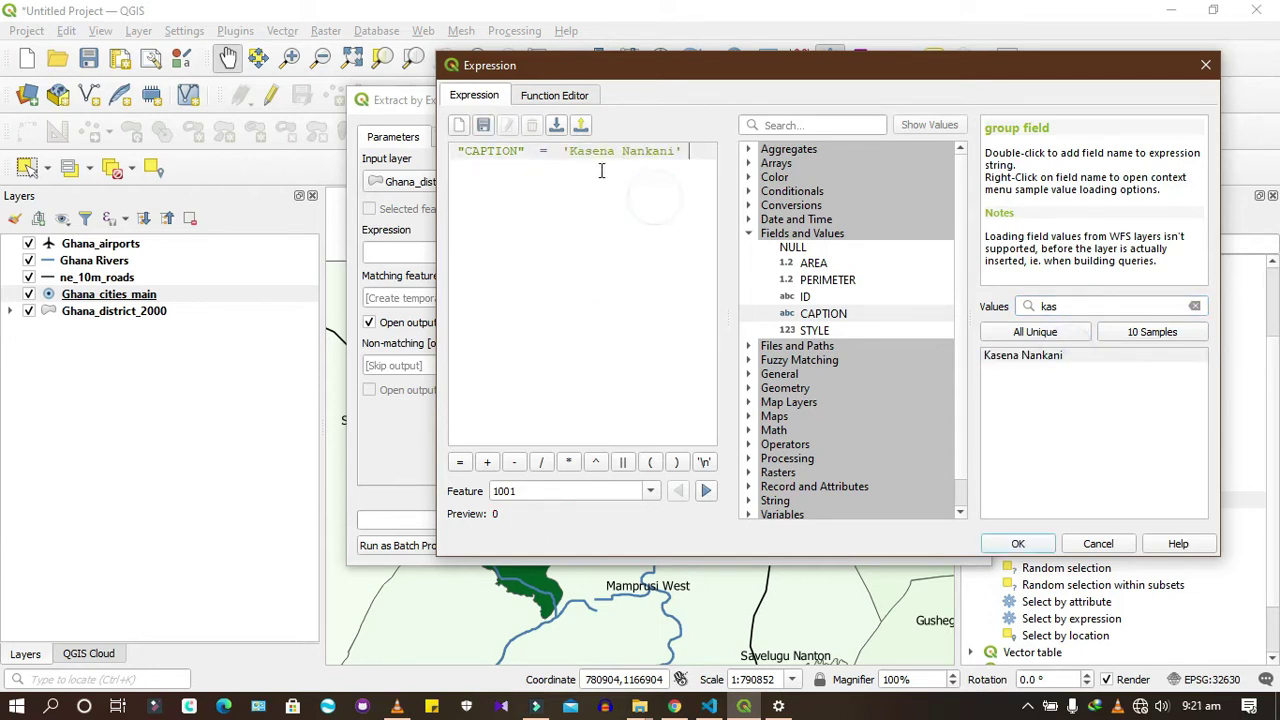
double_click(445, 162)
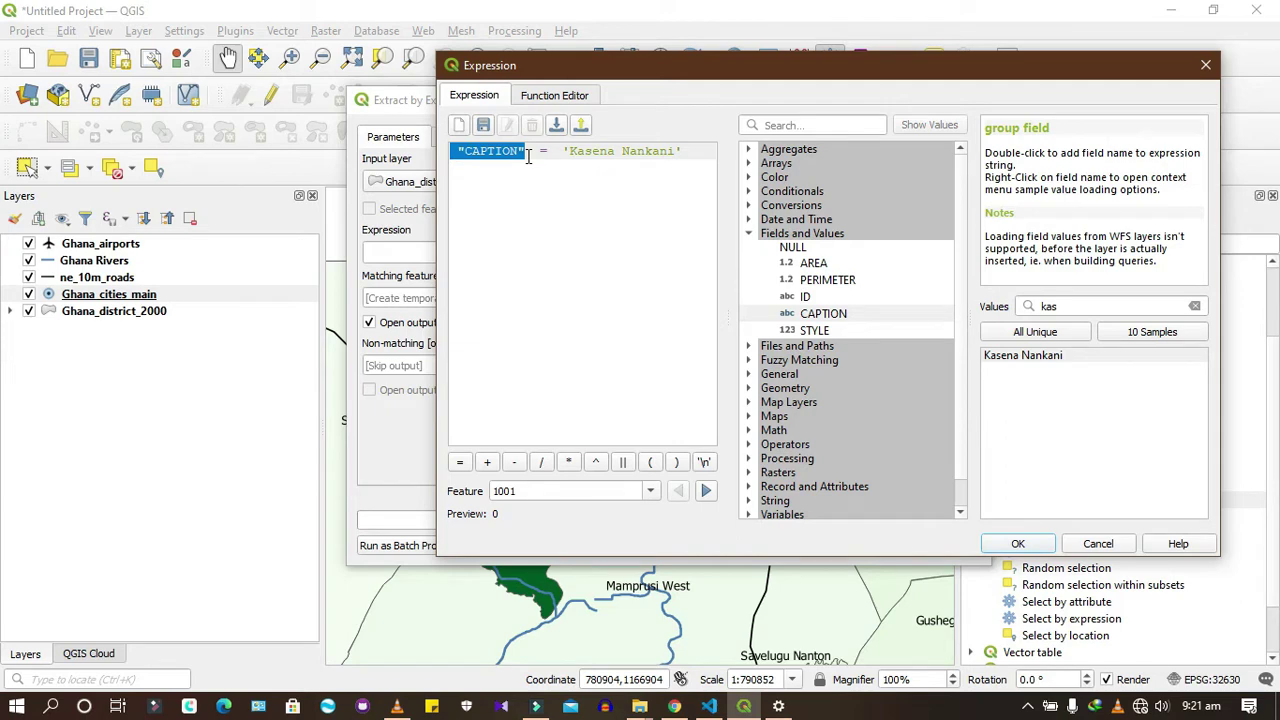
left_click_drag(569, 157, 603, 153)
left_click(634, 209)
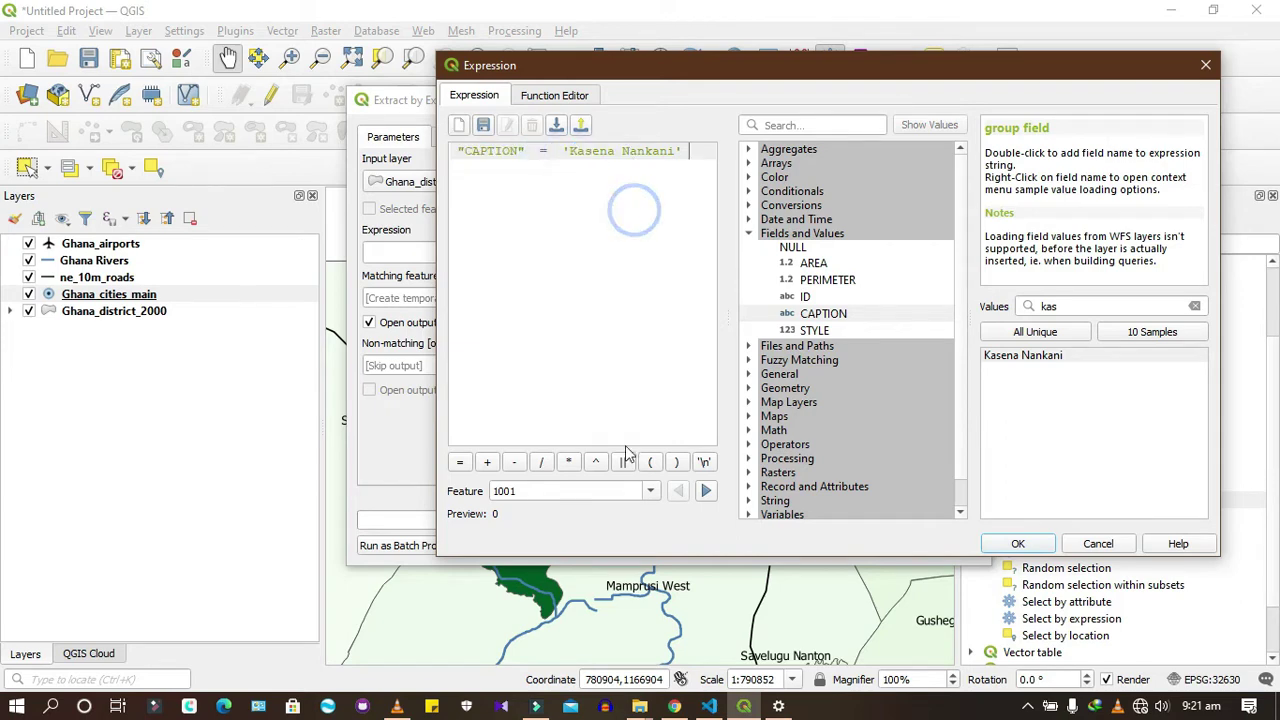
left_click(1013, 542)
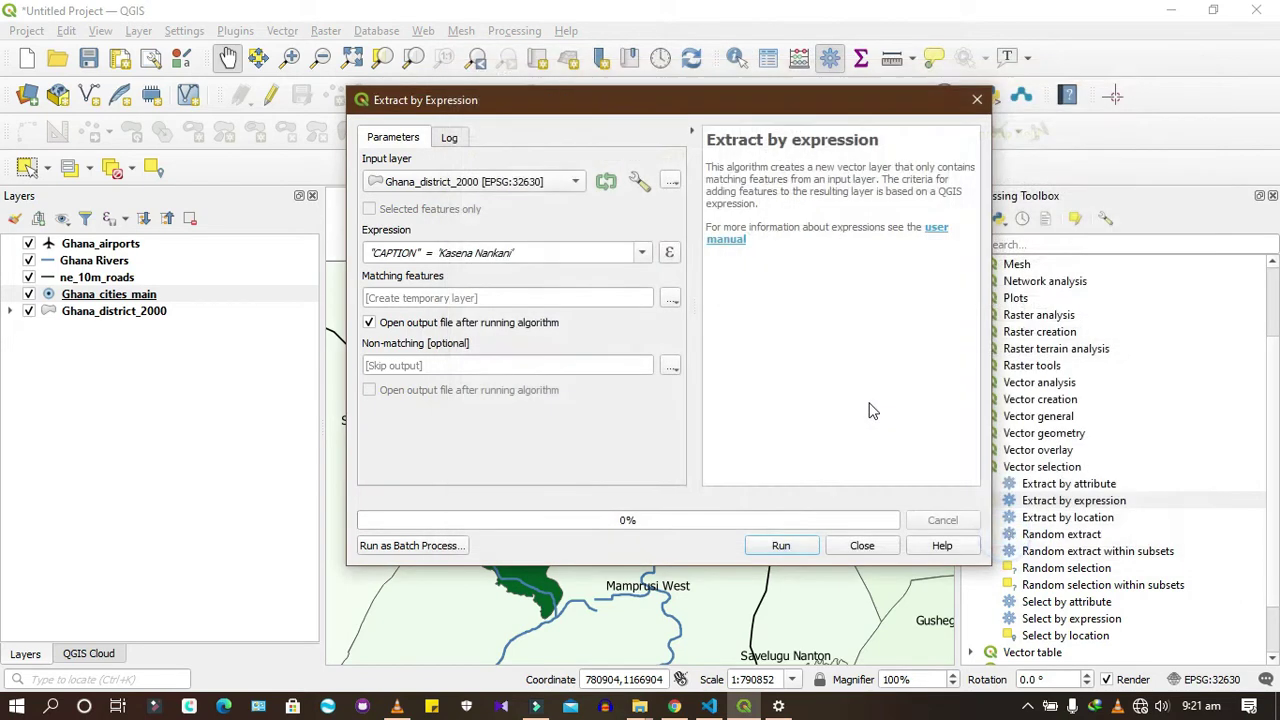
Choose Save to File for the Matching features output
left_click(671, 298)
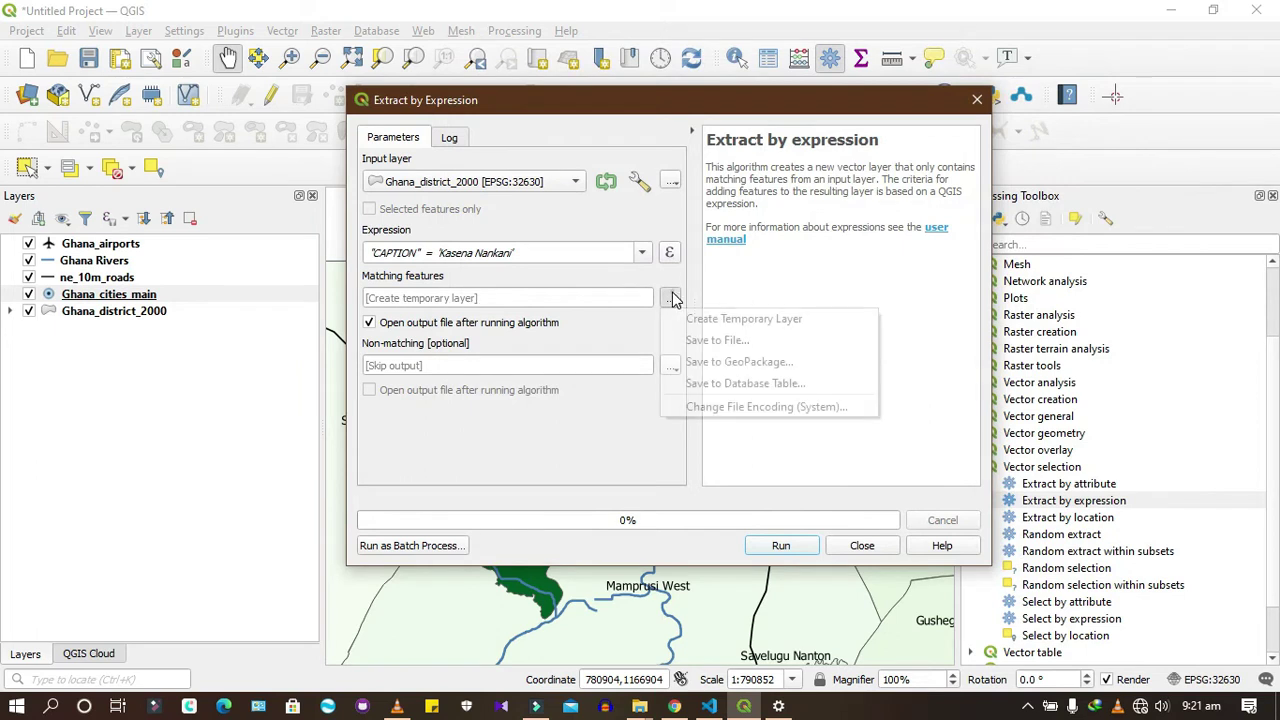
left_click(530, 305)
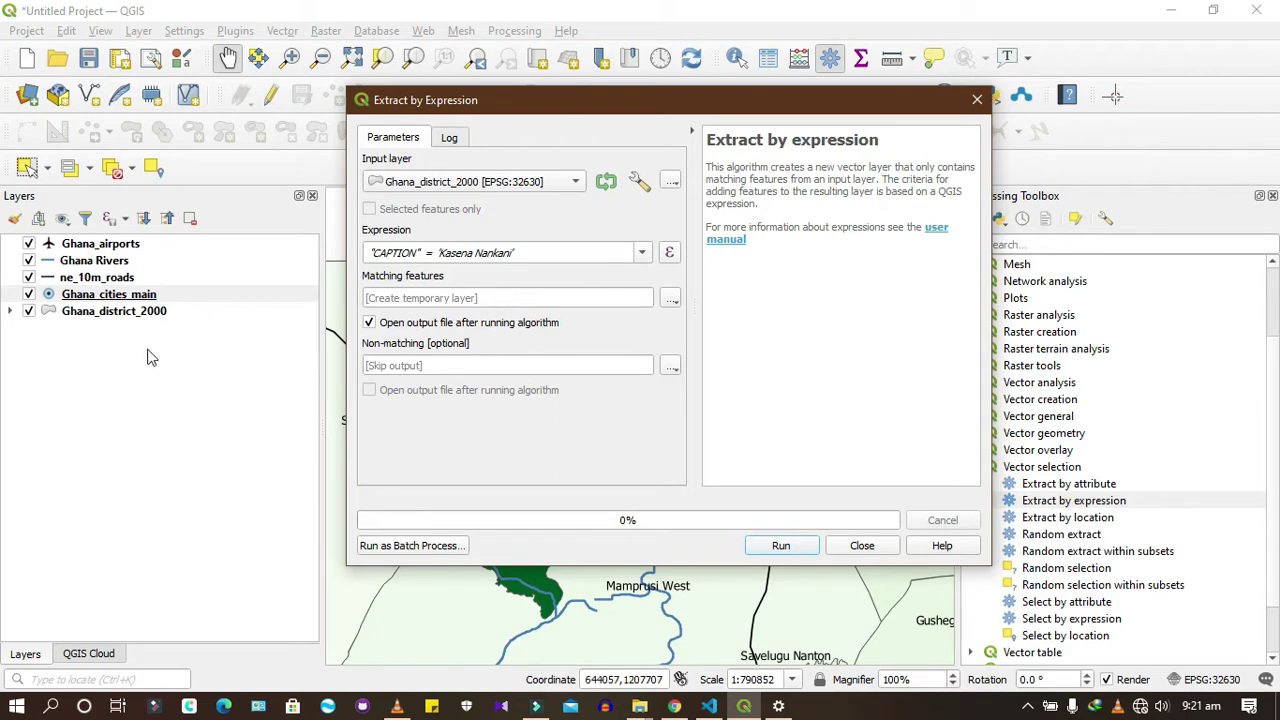
left_click(668, 298)
left_click(700, 340)
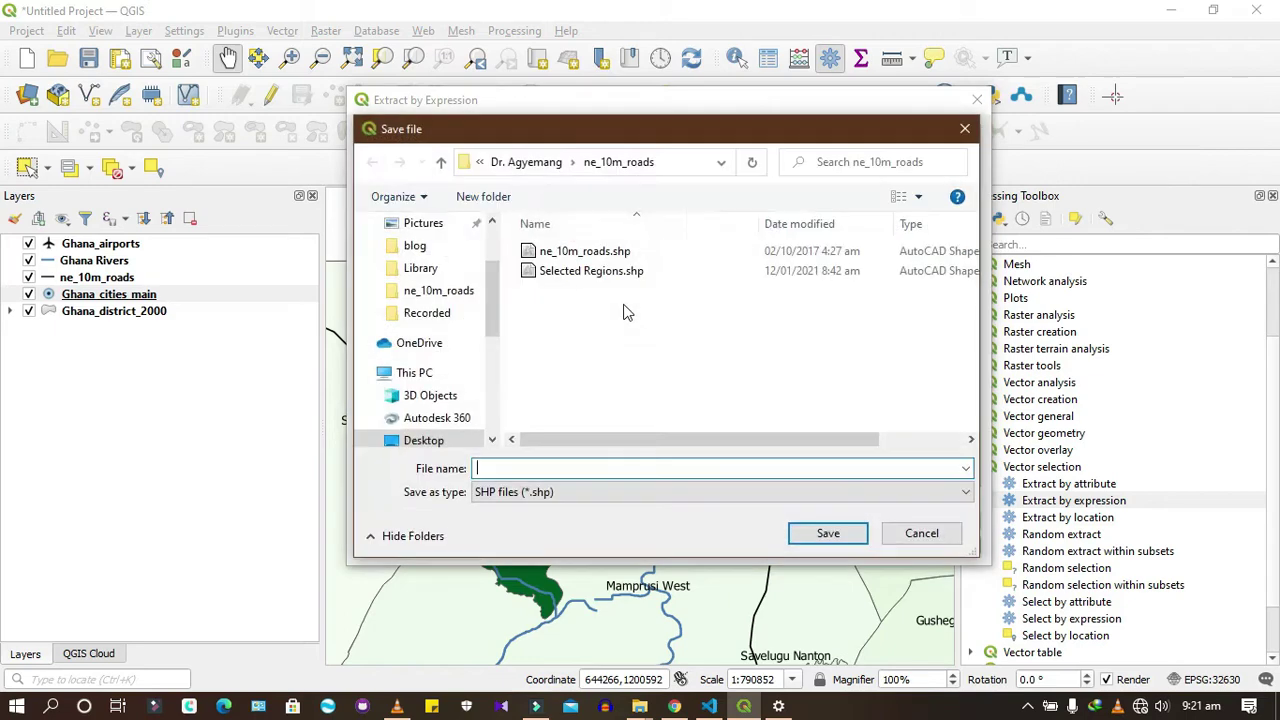
Save the output as the shapefile 'kasina Nankani selected.shp' in the ne_10m_roads folder
type("k")
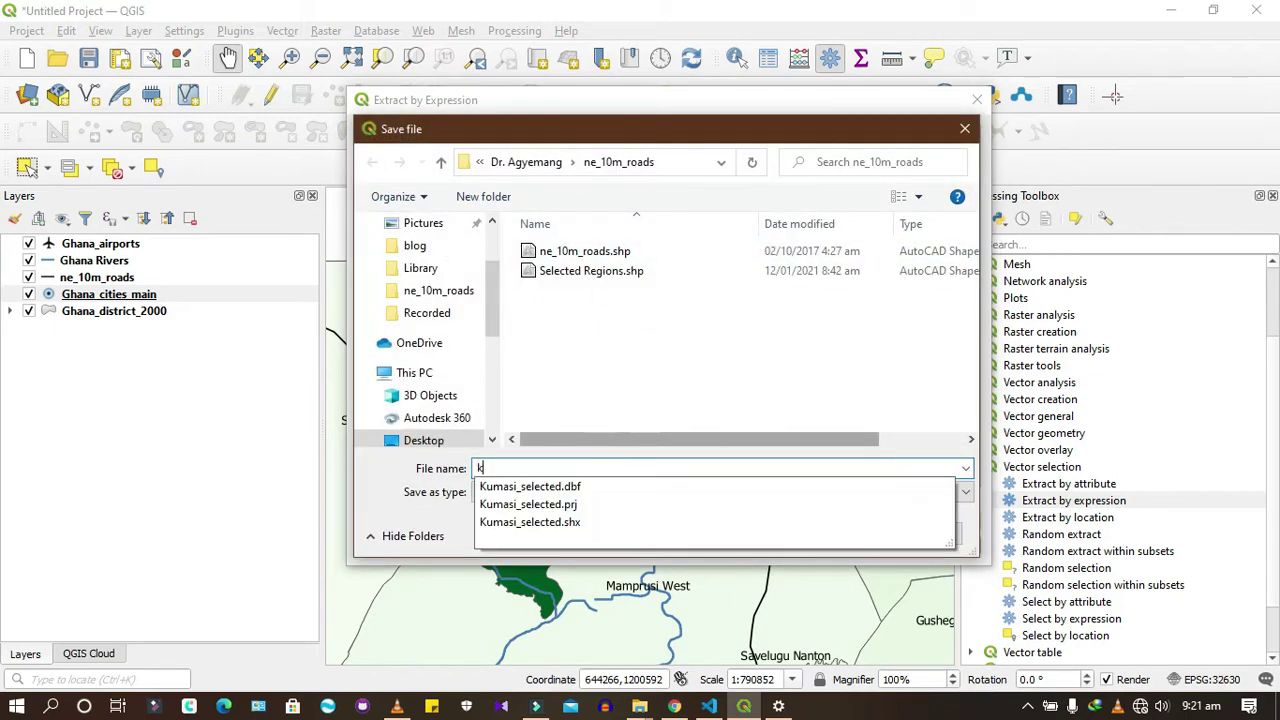
type("asina Nankani selected")
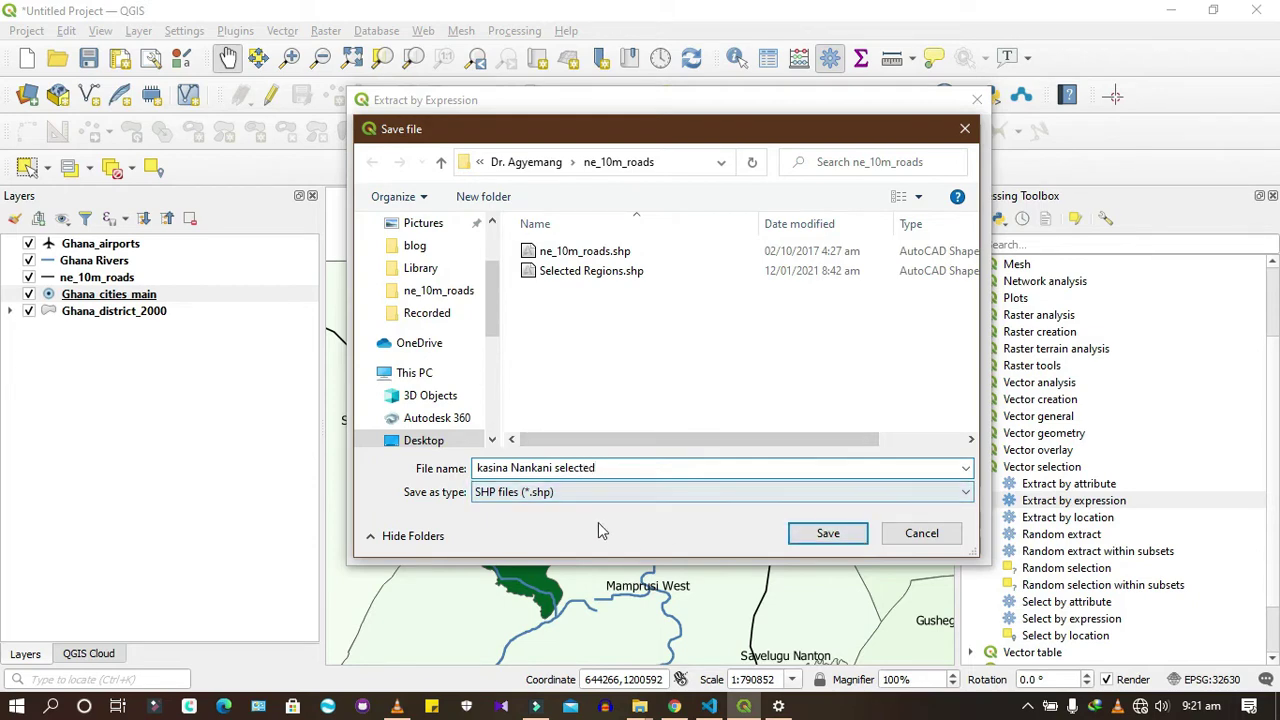
left_click(497, 497)
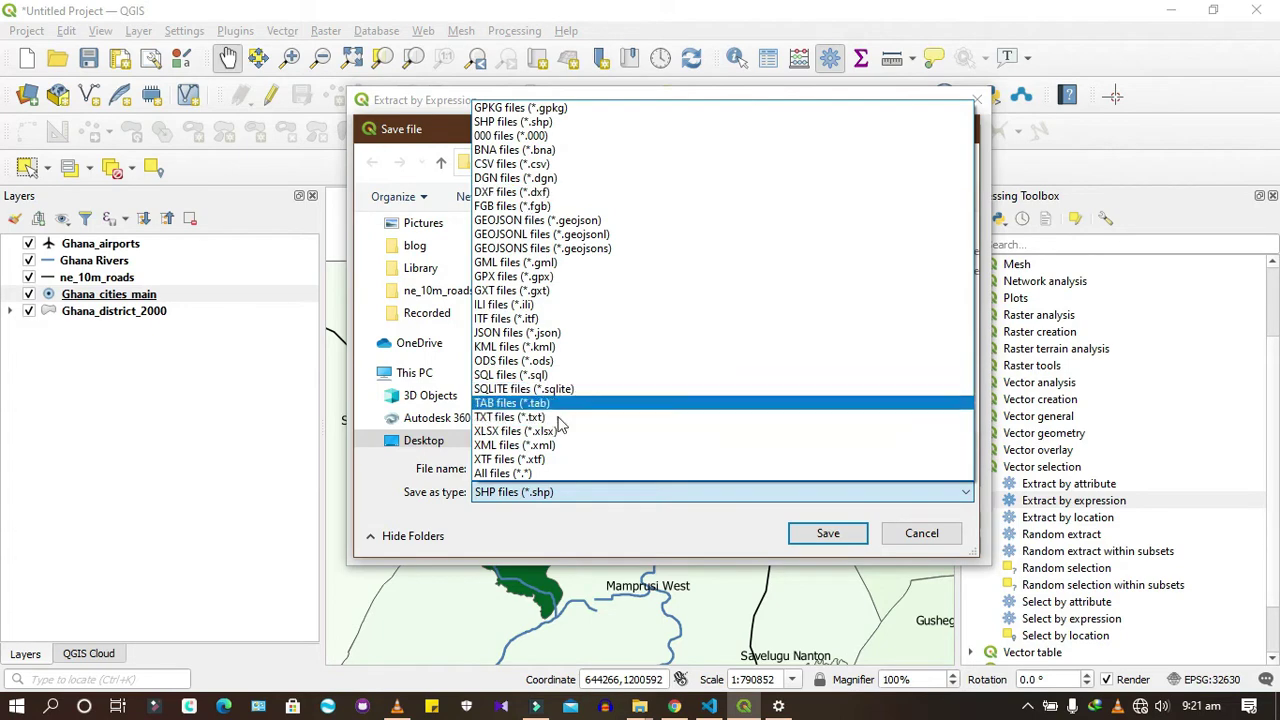
left_click(586, 121)
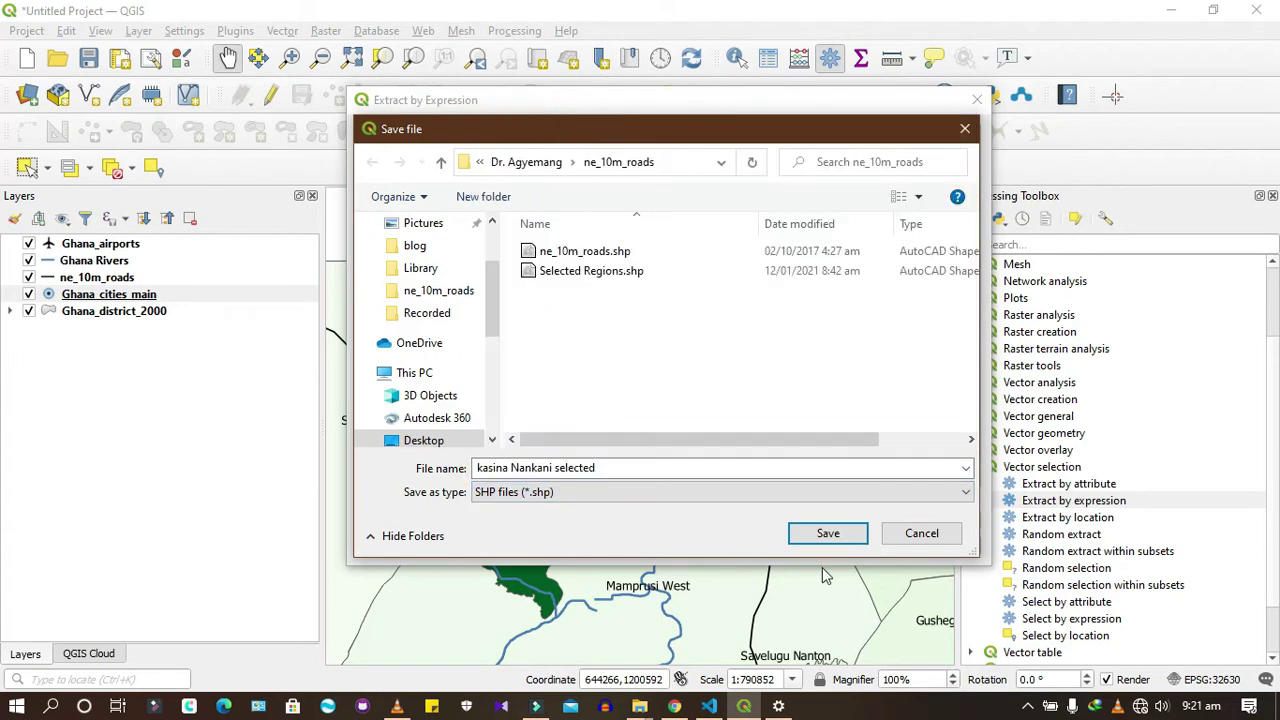
left_click(828, 534)
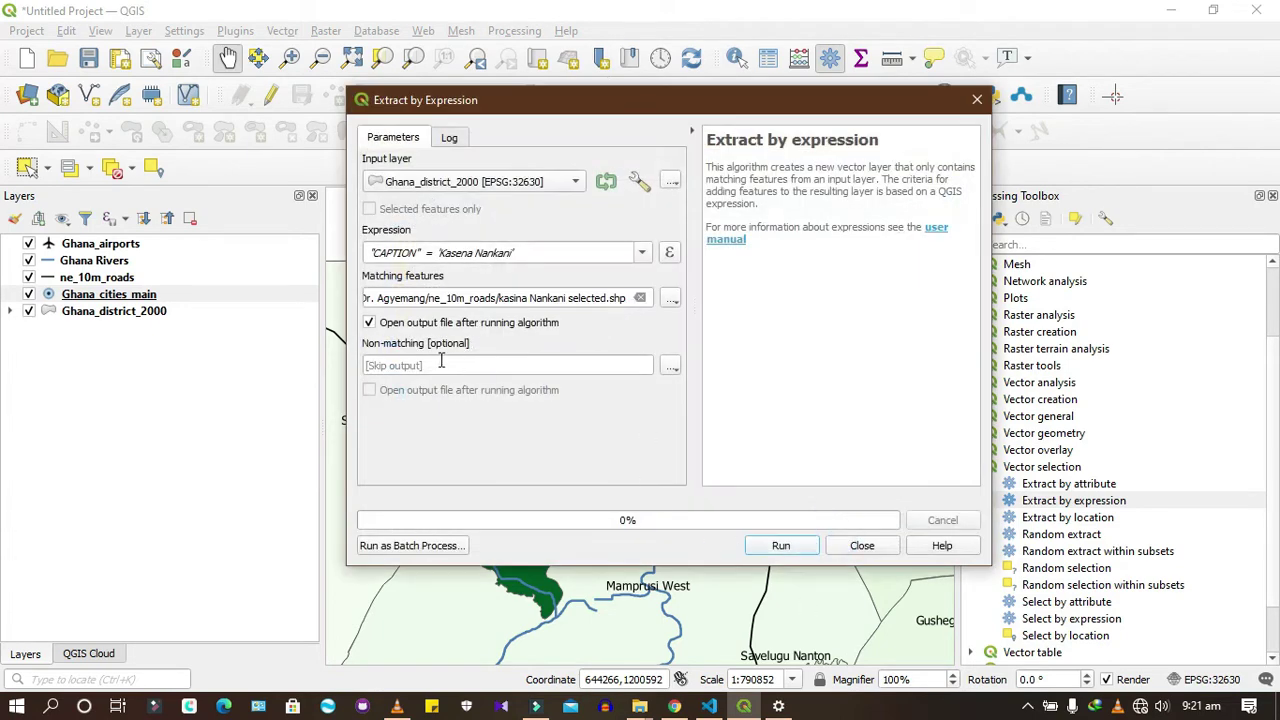
Run the Kasena Nankani extraction and close the tool to view the new layer
left_click(794, 552)
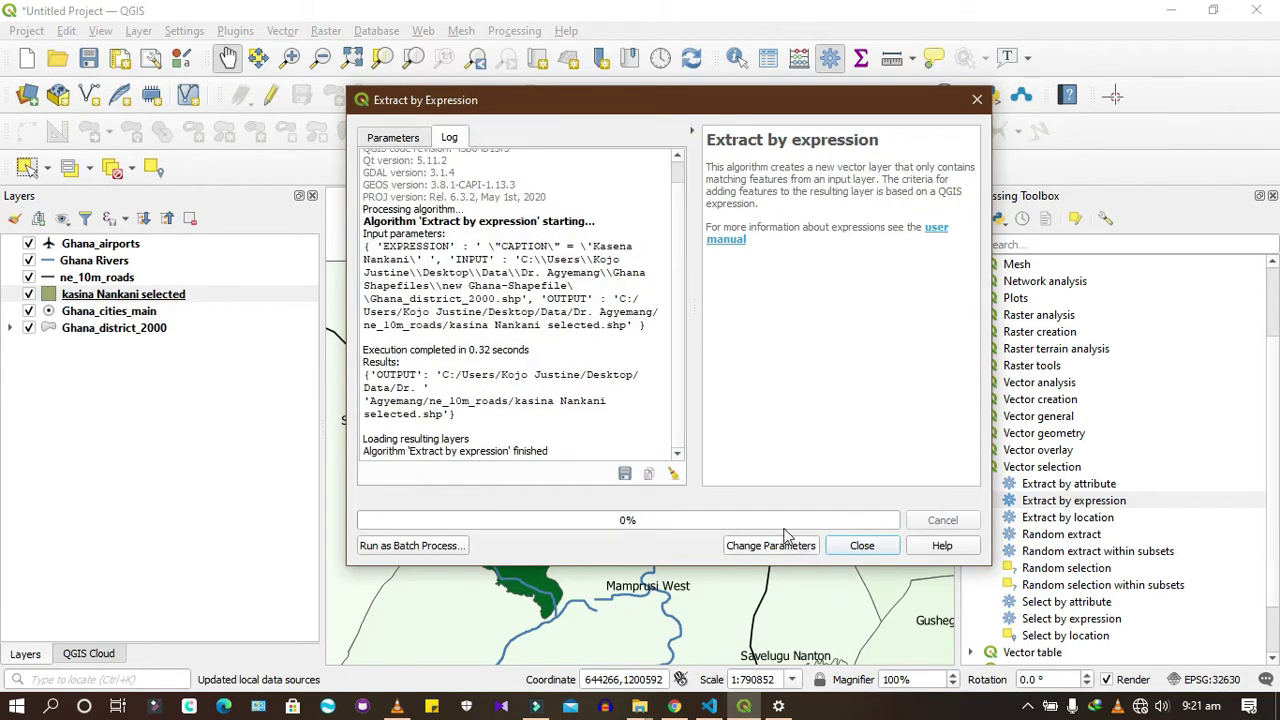
left_click(858, 545)
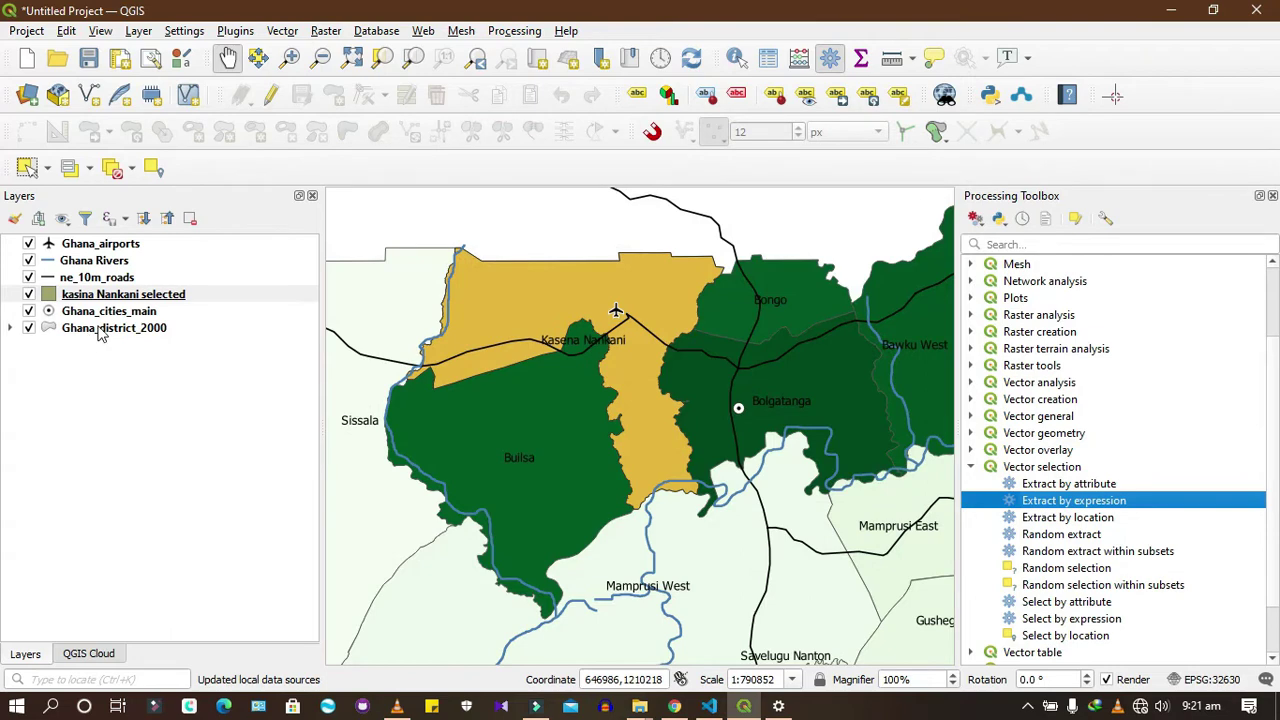
left_click(105, 294)
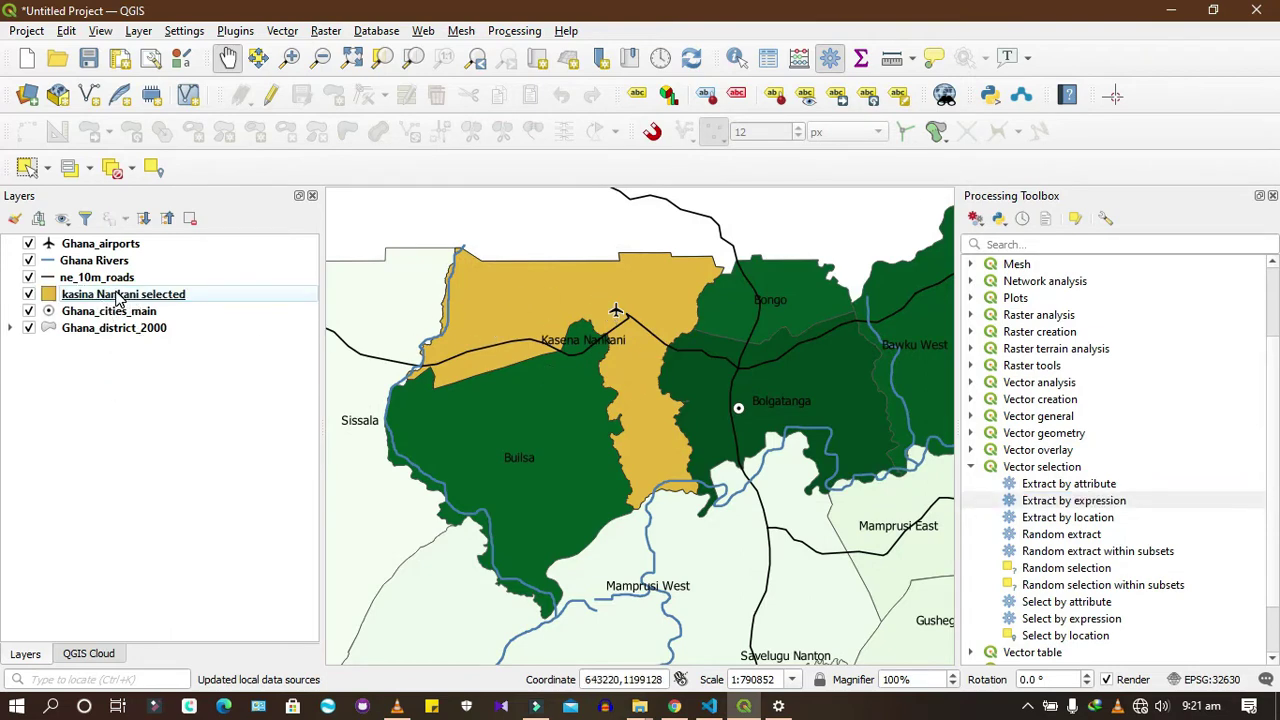
double_click(117, 297)
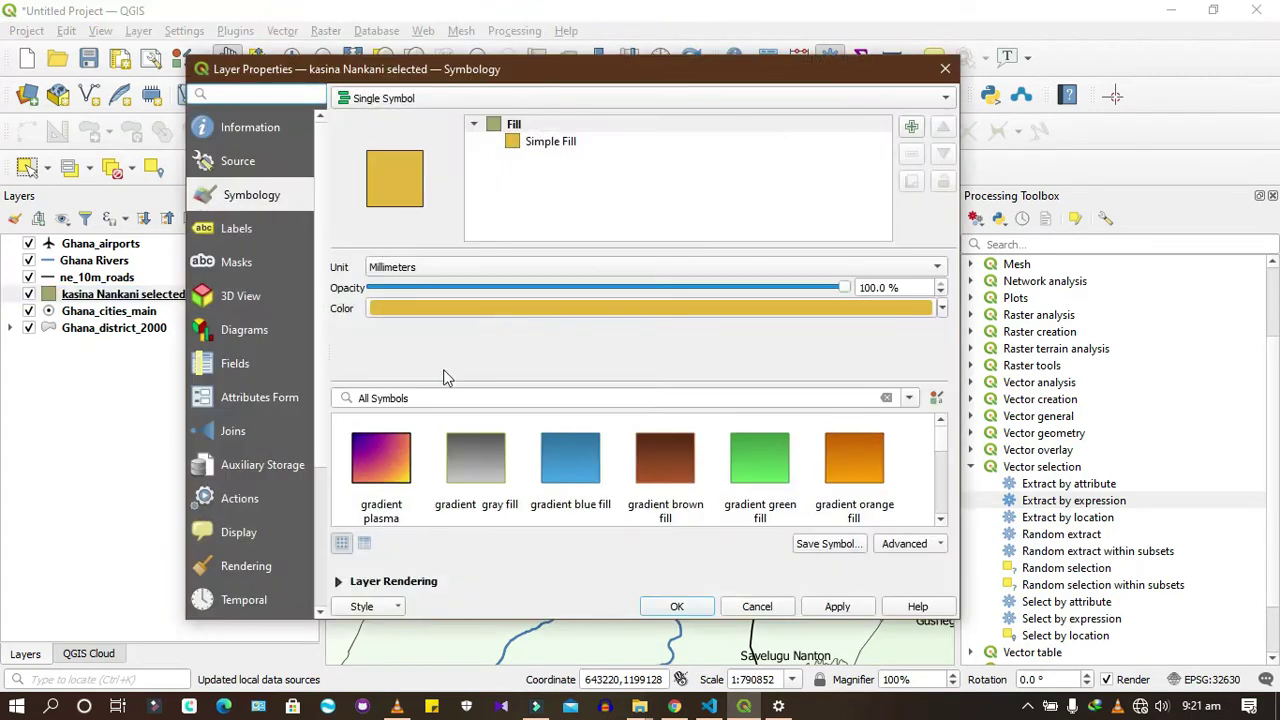
Fill the kasina Nankani selected layer with the topo forest symbol and apply it
left_click(665, 460)
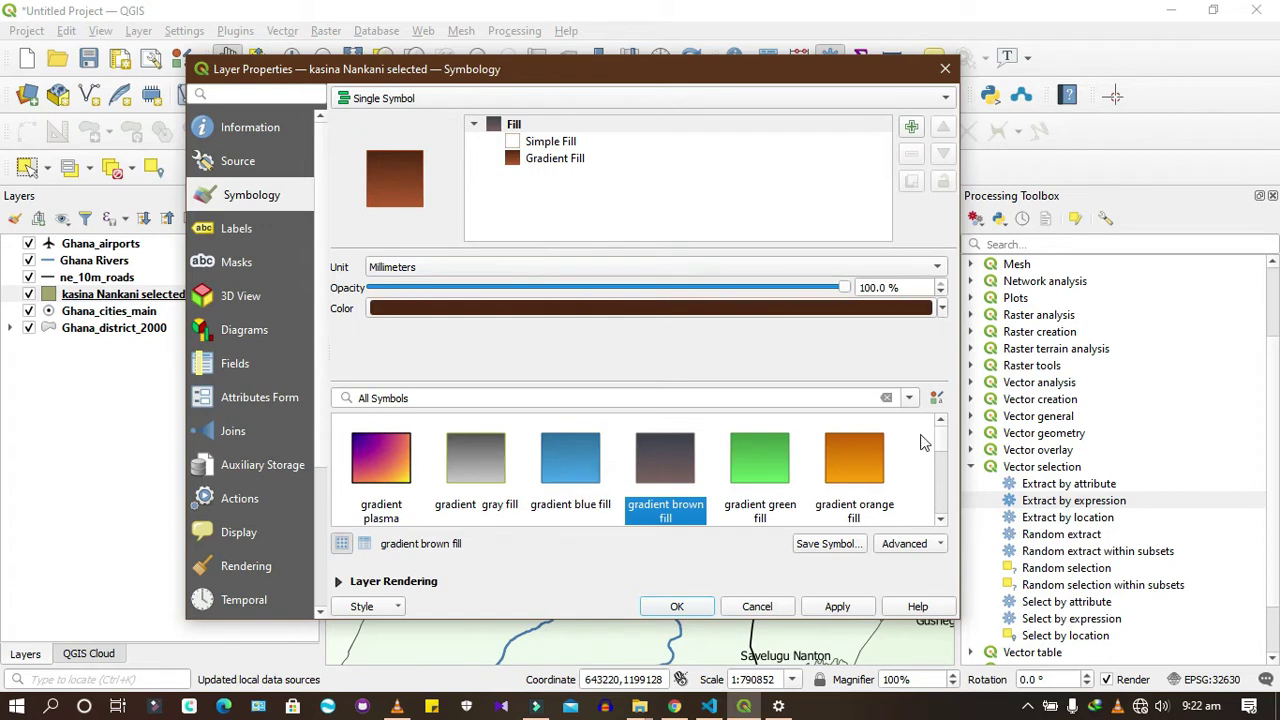
left_click_drag(934, 430, 940, 508)
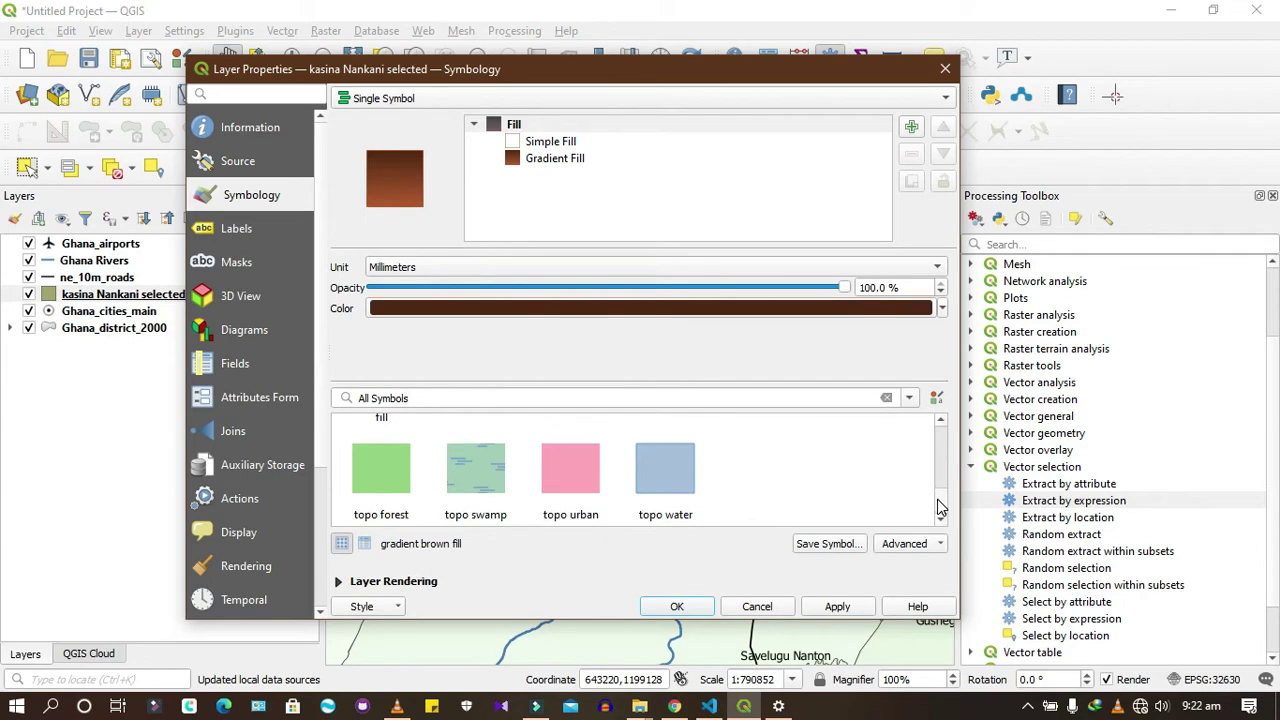
left_click(370, 460)
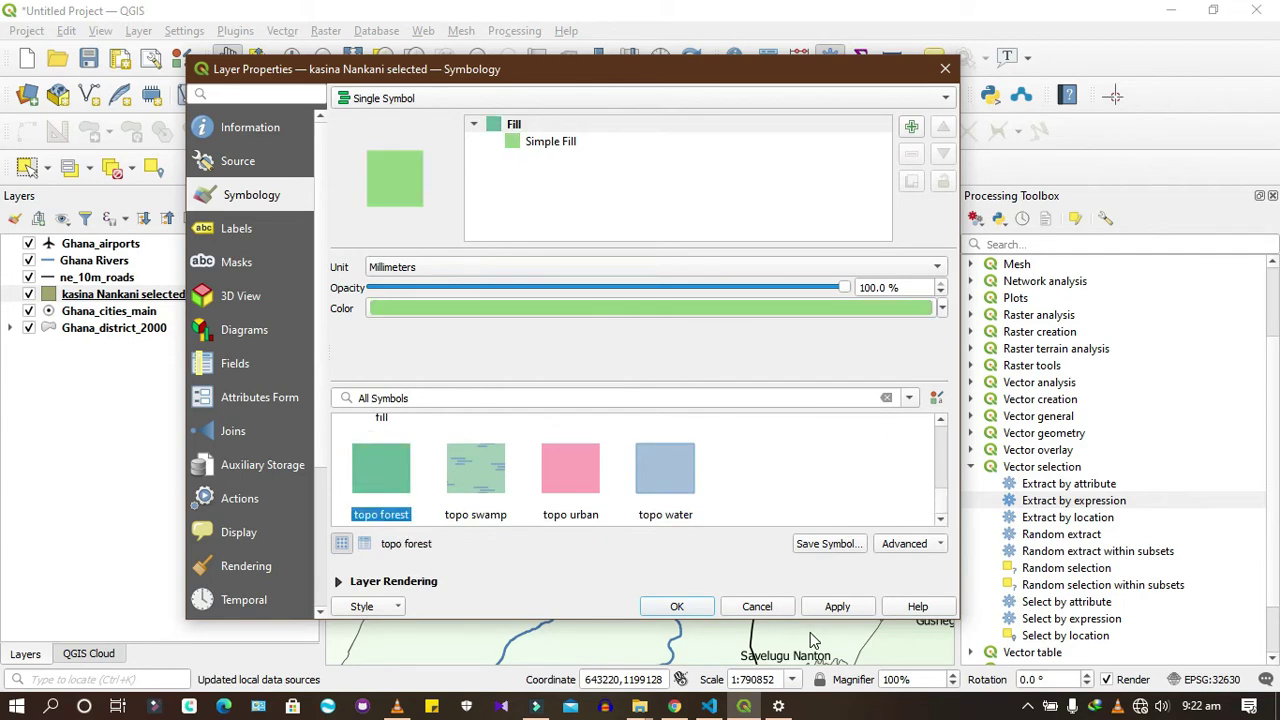
left_click(678, 609)
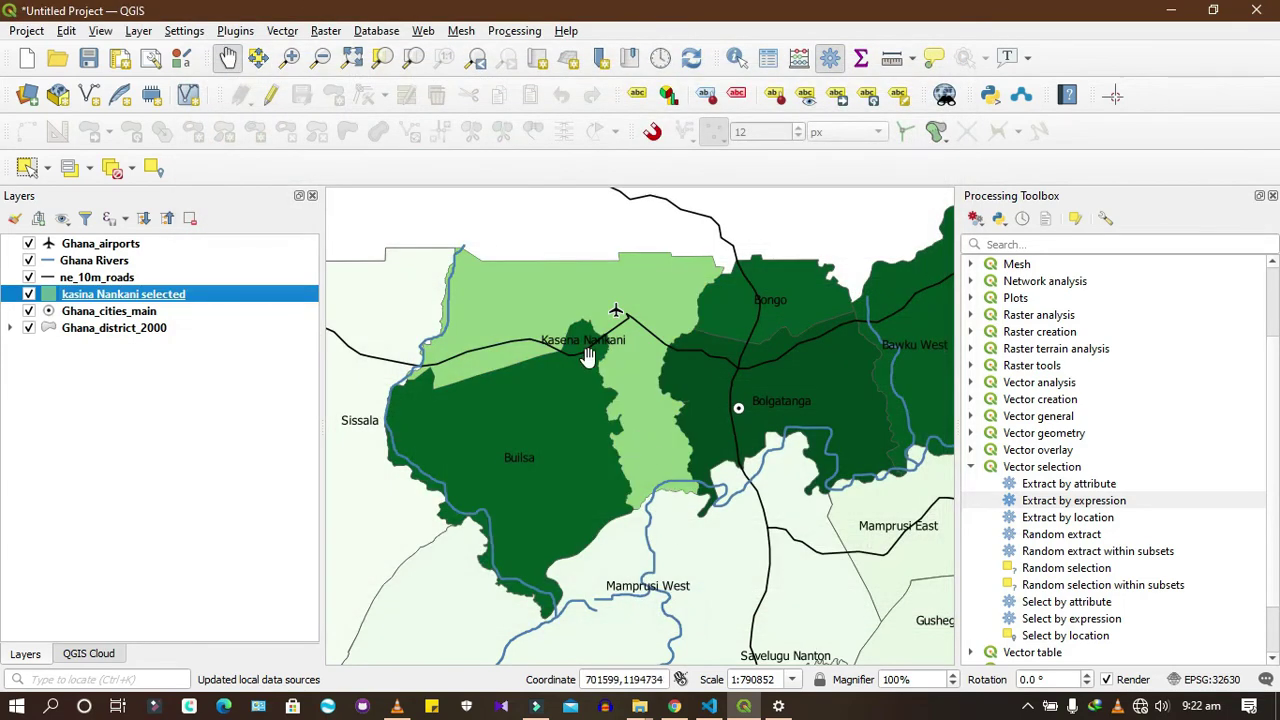
Hide the Ghana_district_2000 layer and centre the Kasena Nankani district on the map
scroll(565, 370, "down", 4)
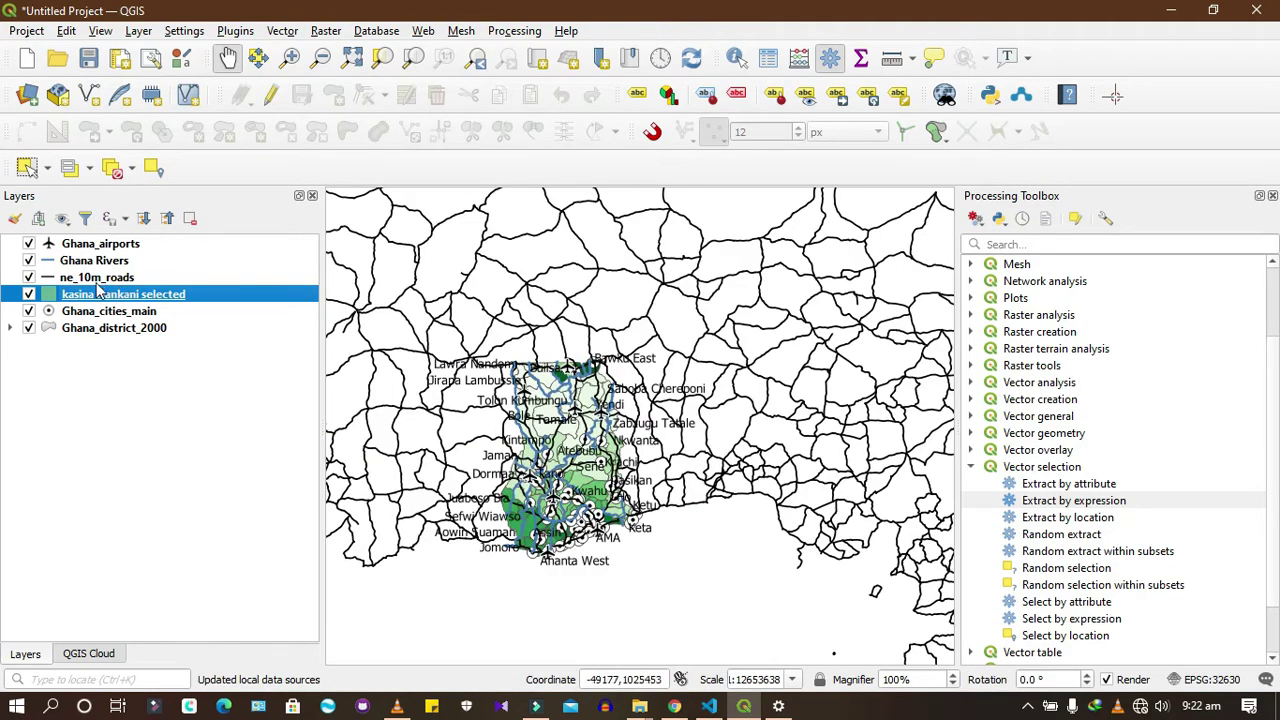
left_click(28, 330)
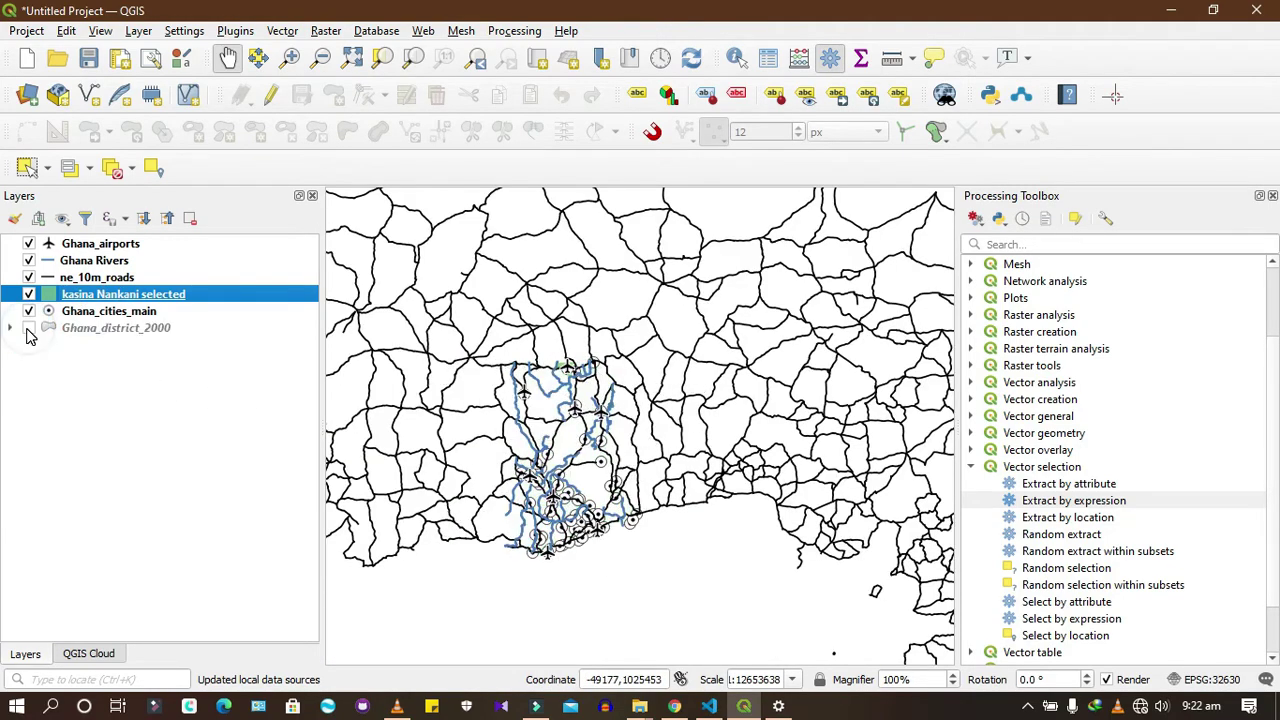
scroll(574, 356, "up", 3)
scroll(490, 433, "down", 2)
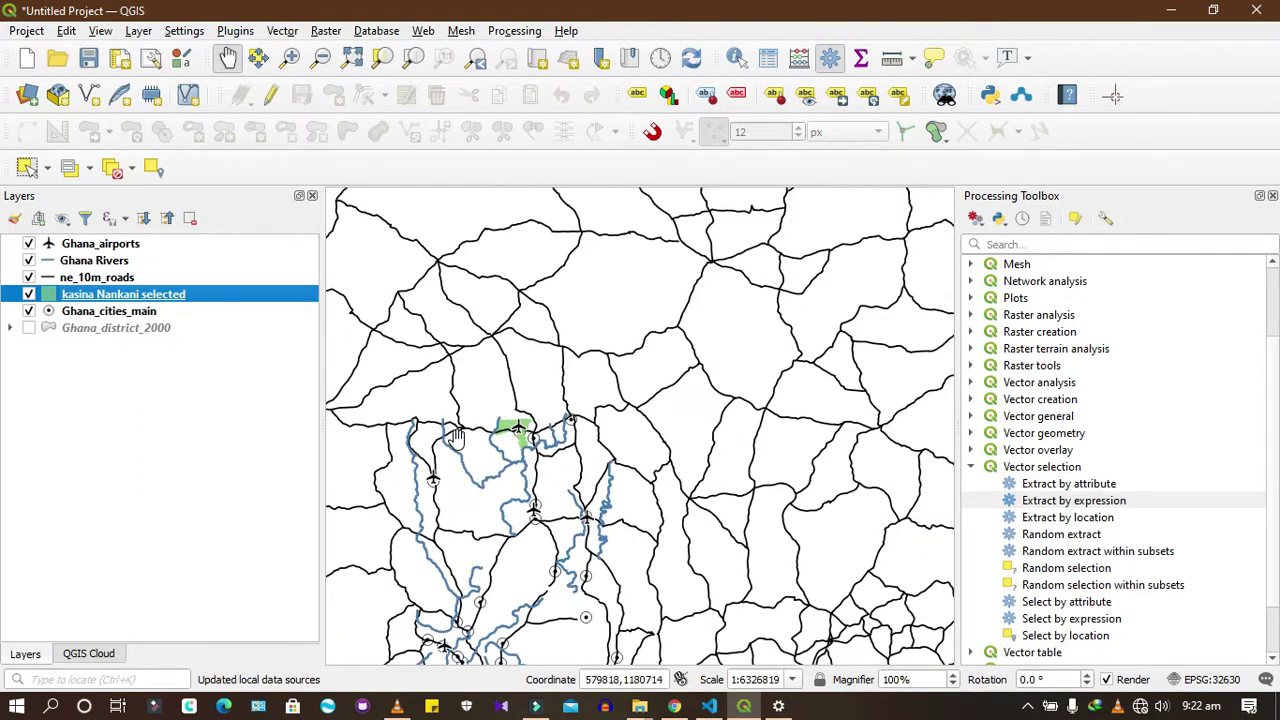
scroll(489, 438, "up", 1)
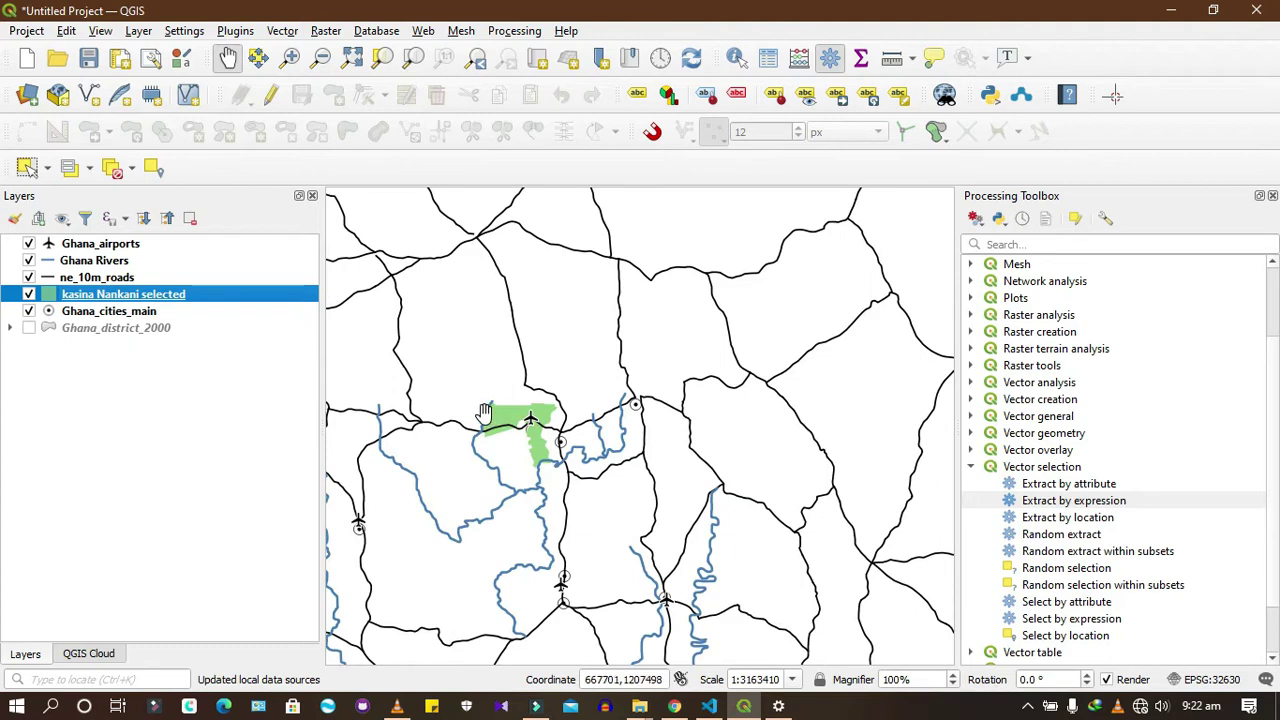
scroll(497, 408, "up", 1)
left_click_drag(503, 403, 597, 450)
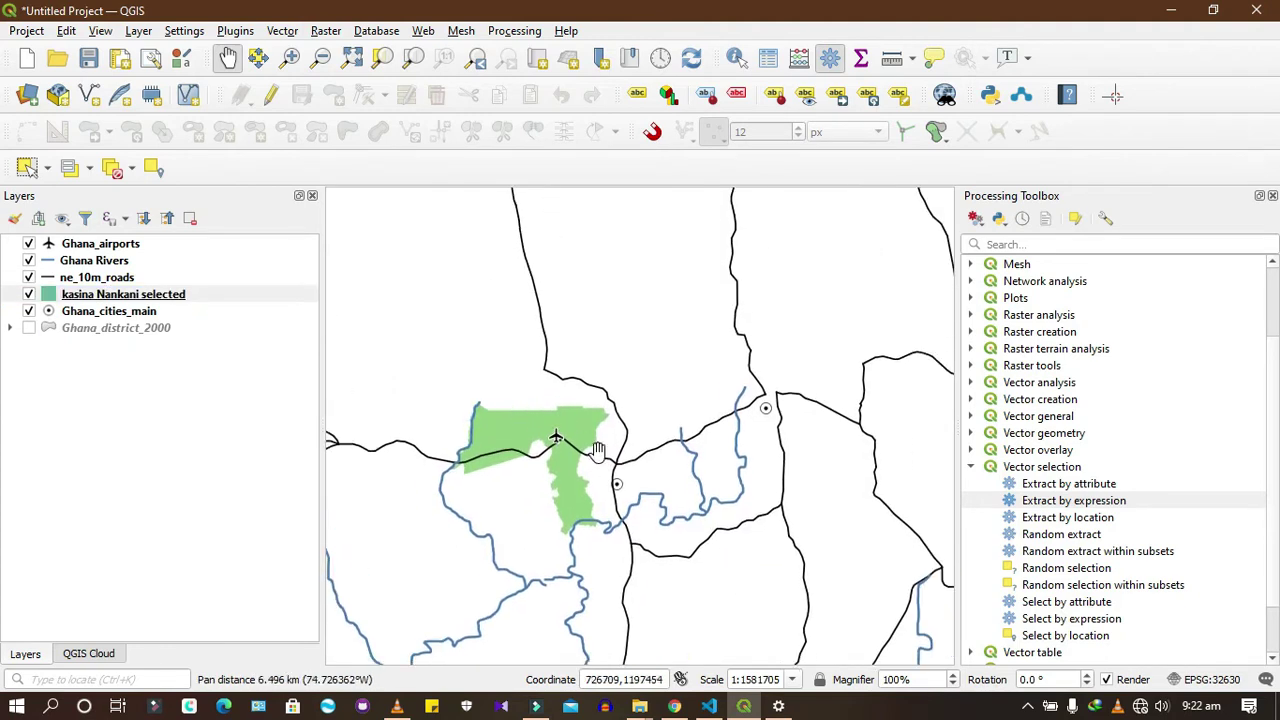
double_click(114, 296)
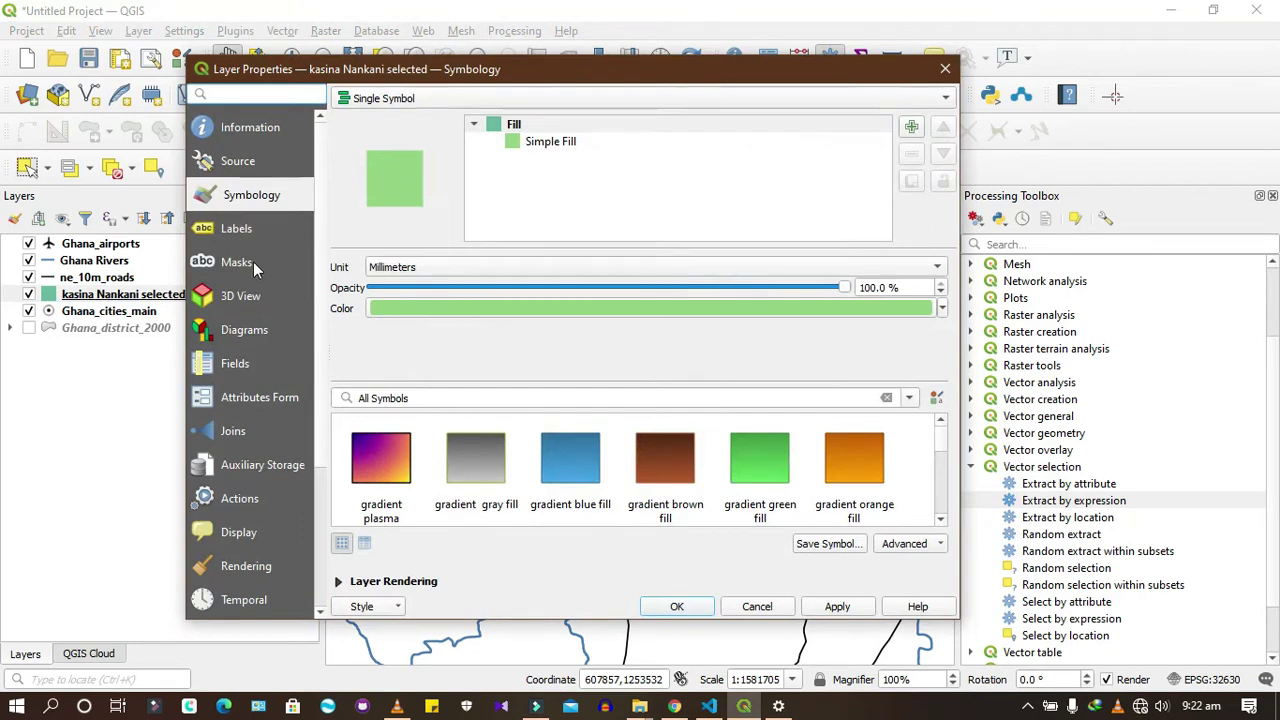
Turn on Single Labels using the CAPTION field for the district layer
left_click(239, 228)
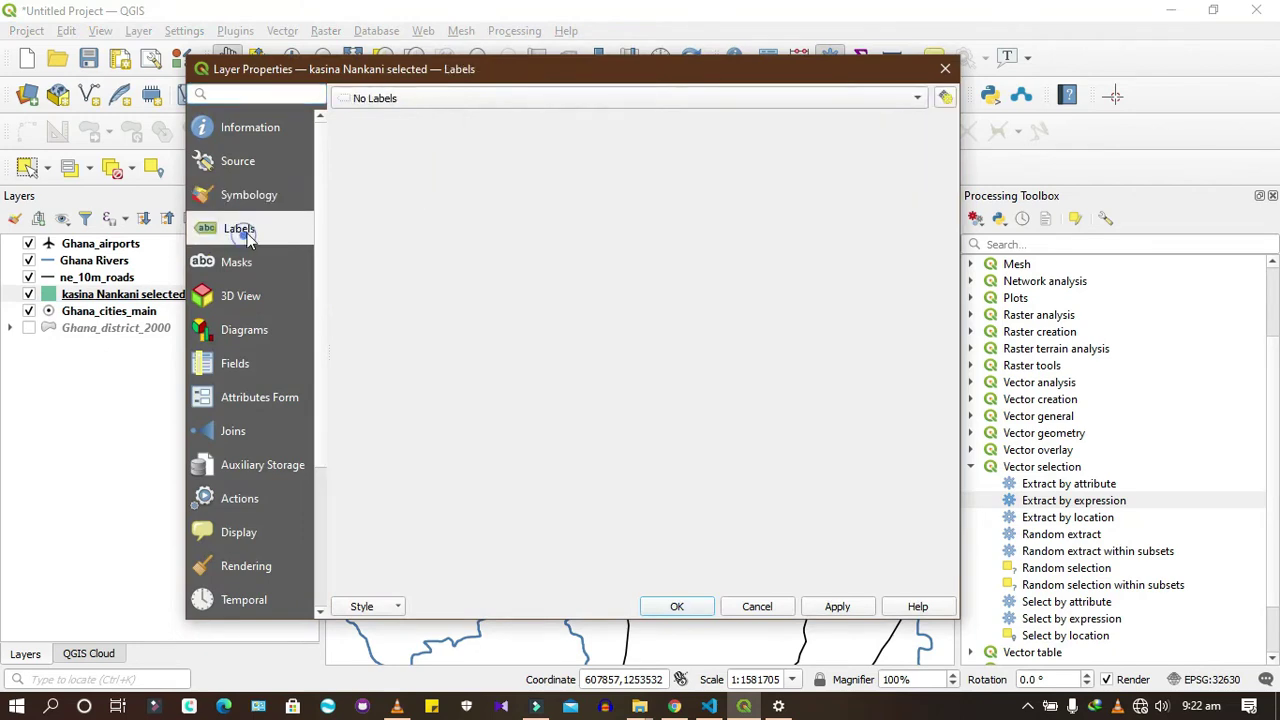
left_click(400, 99)
left_click(395, 118)
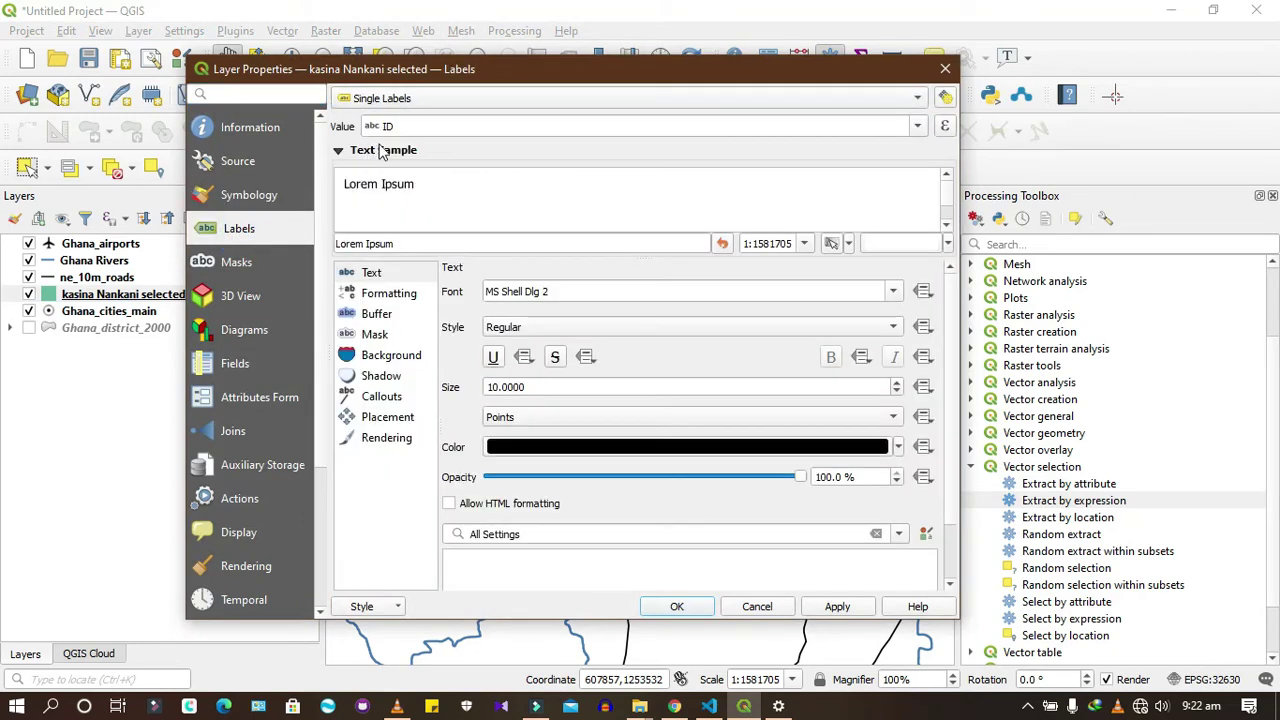
left_click(917, 126)
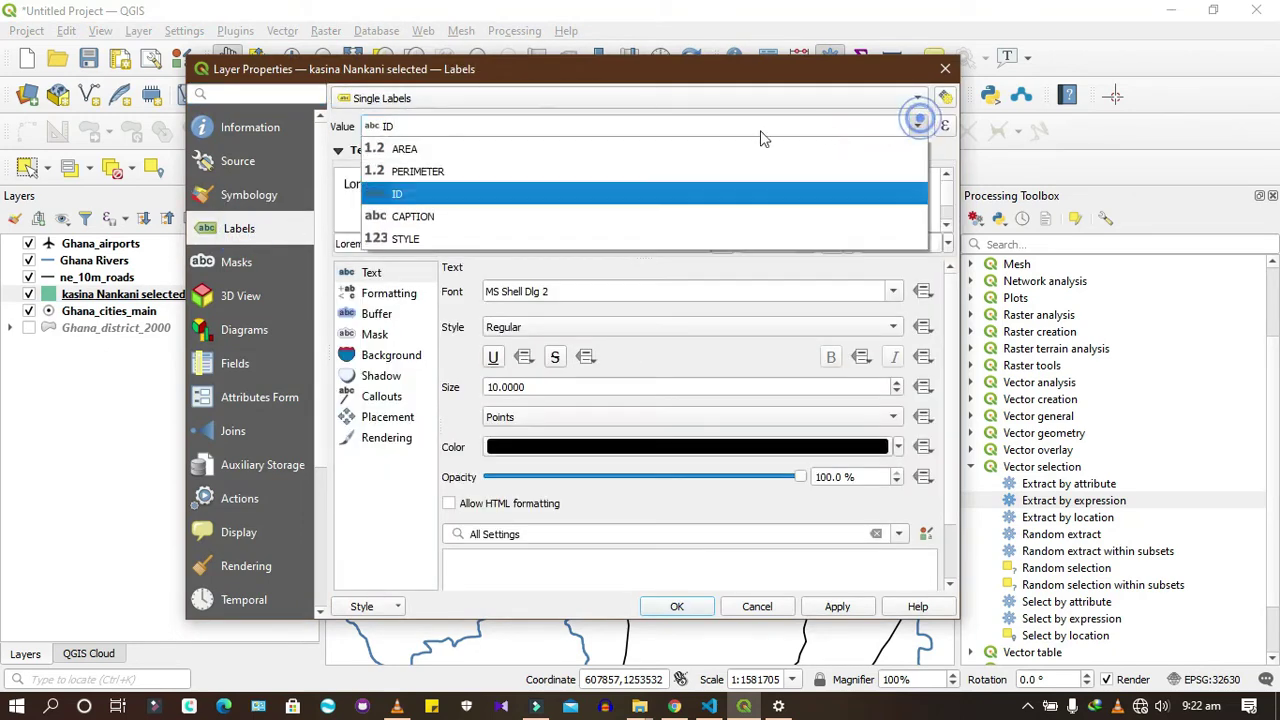
left_click(405, 212)
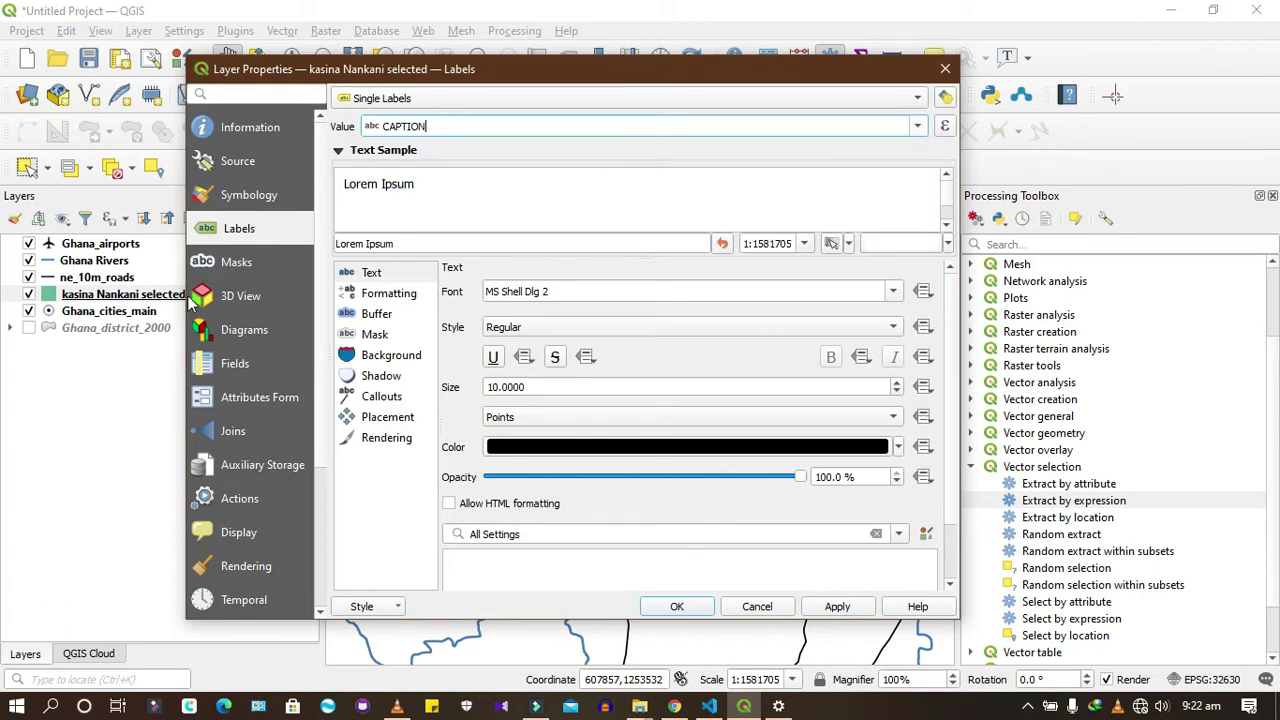
Enable a text buffer and a mask for the district labels
left_click(212, 264)
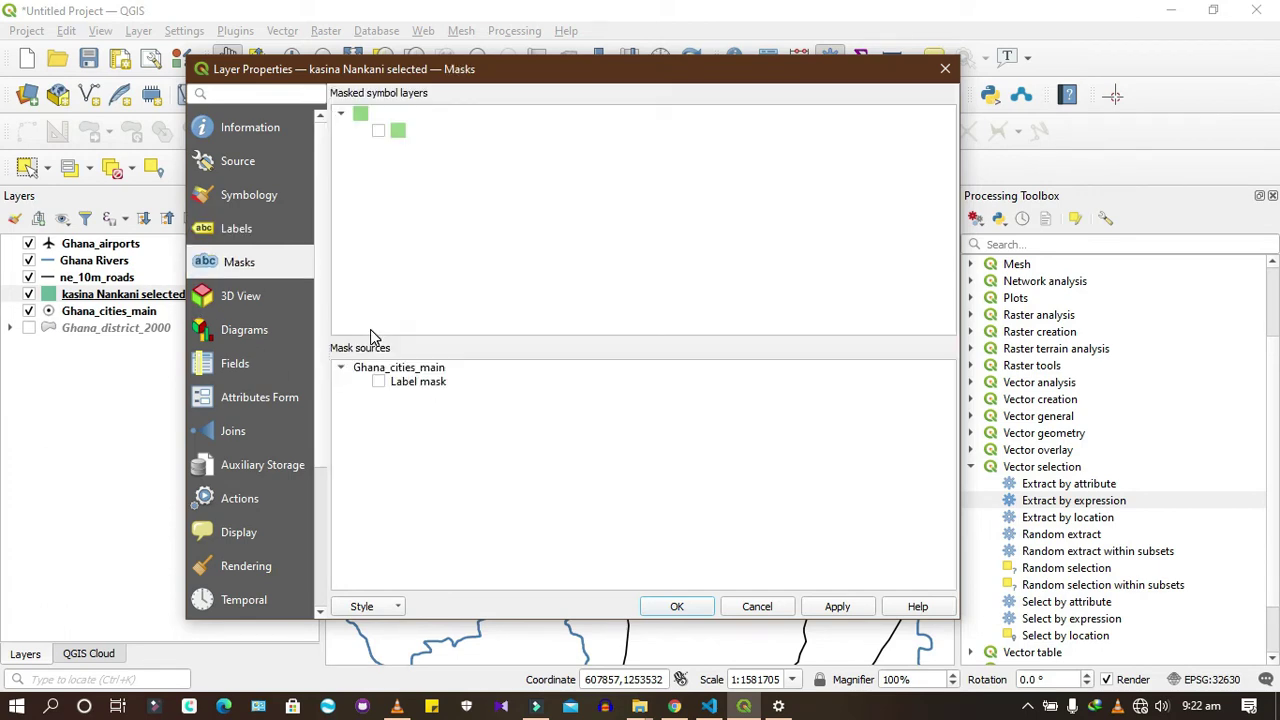
left_click(234, 226)
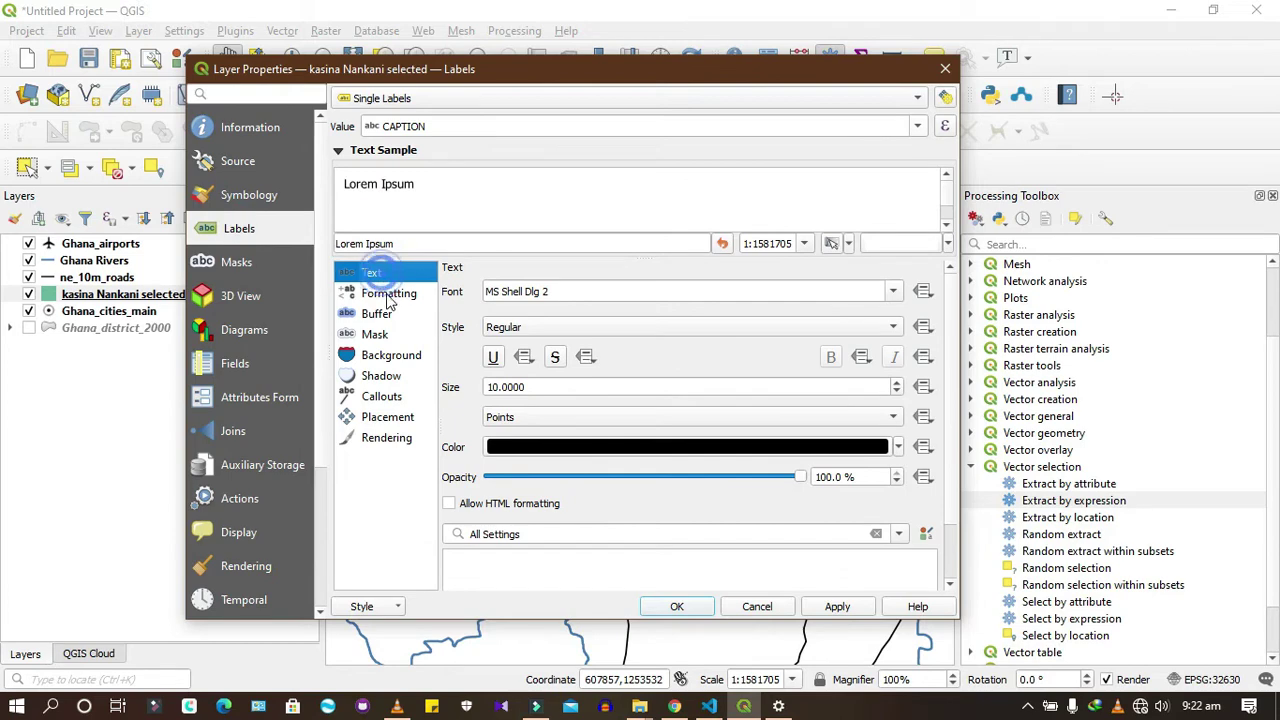
left_click(380, 316)
left_click(449, 290)
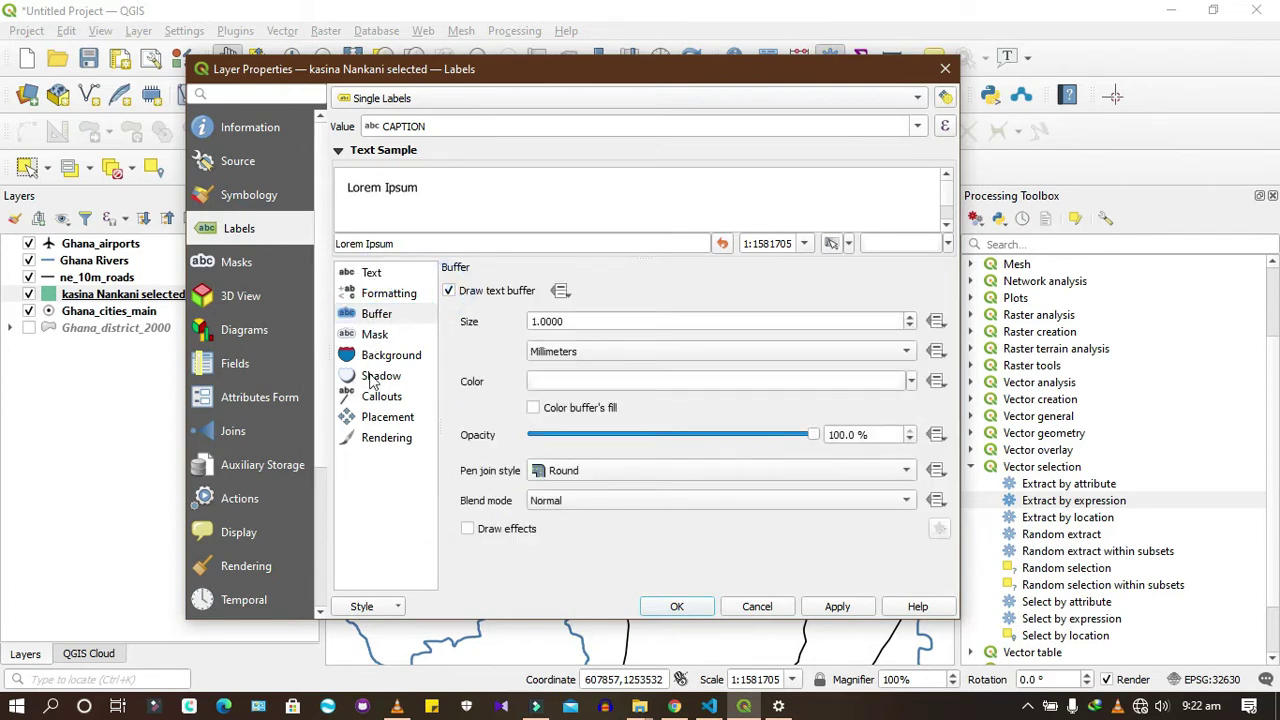
left_click(375, 336)
left_click(449, 290)
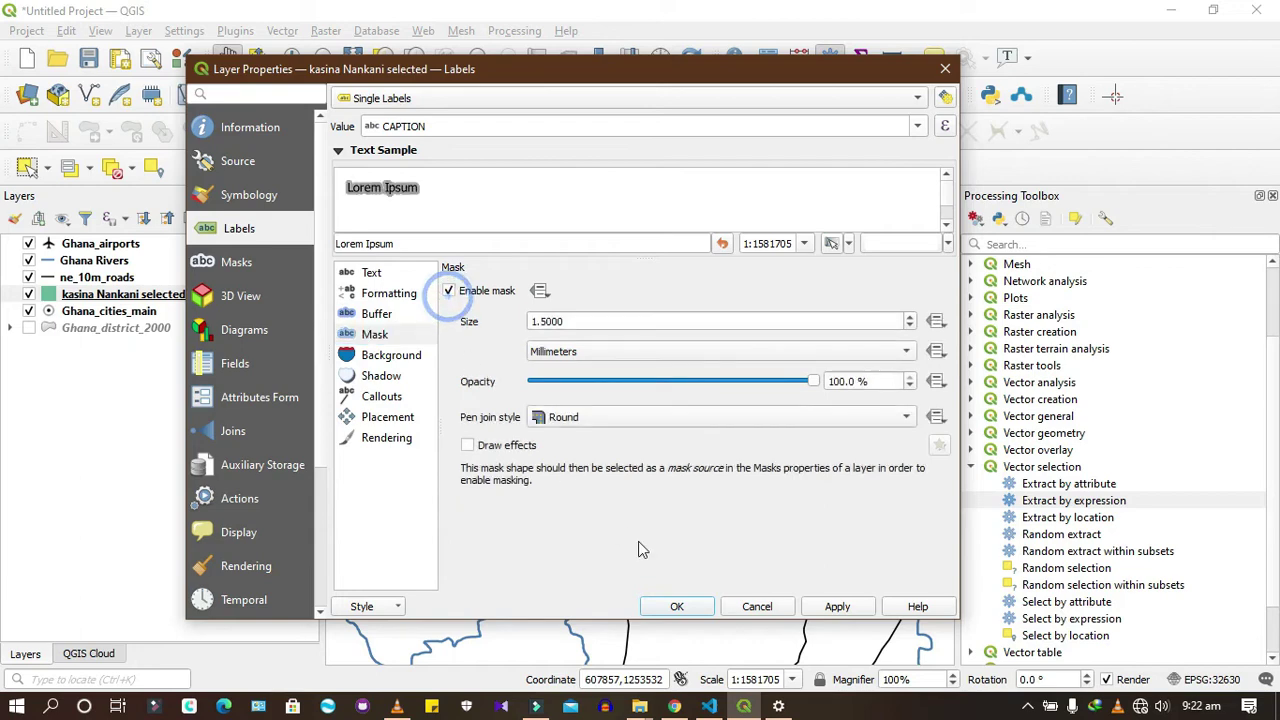
left_click(362, 271)
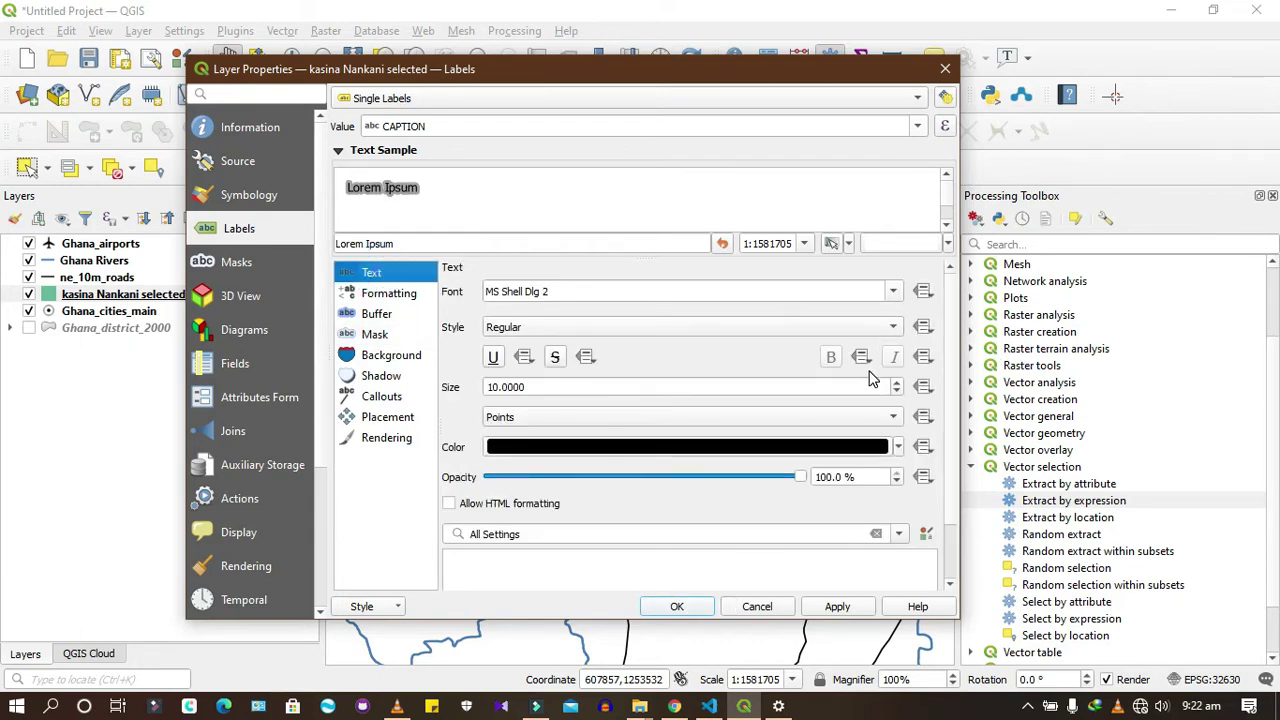
Reduce the label size to 8 points and apply the label settings
left_click(896, 392)
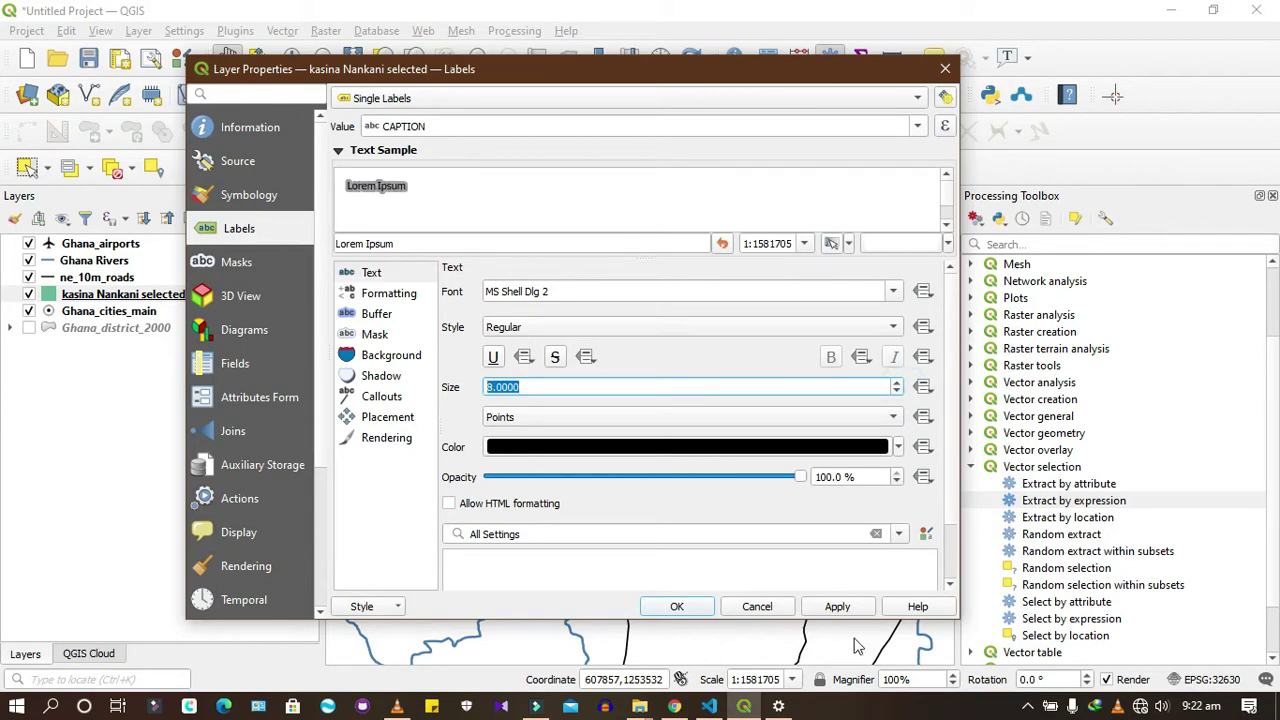
left_click(677, 606)
scroll(486, 449, "up", 2)
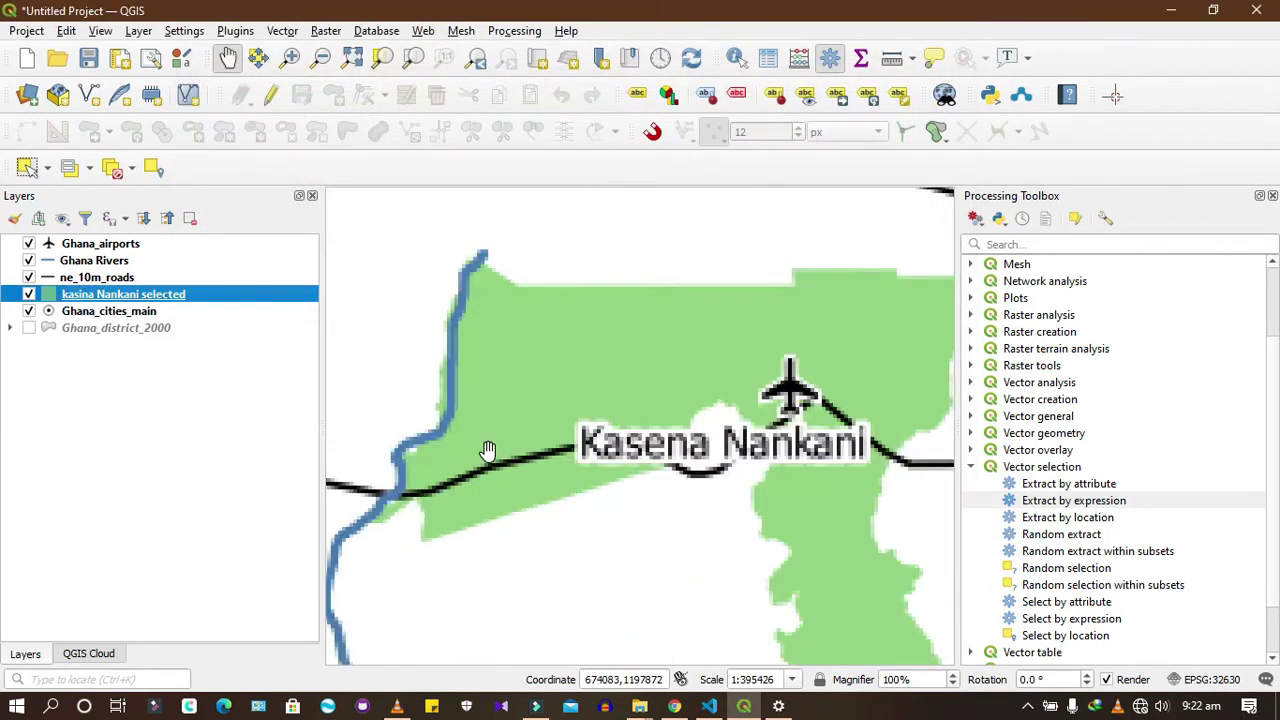
scroll(620, 440, "down", 1)
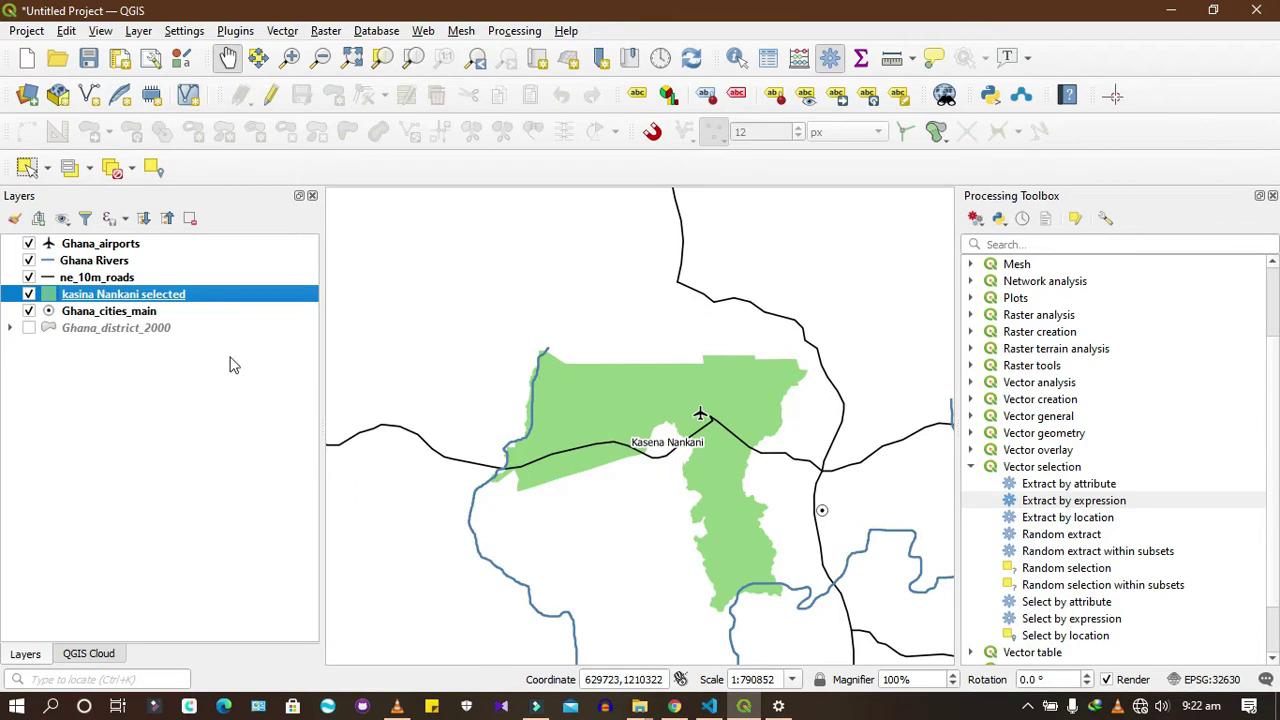
double_click(128, 300)
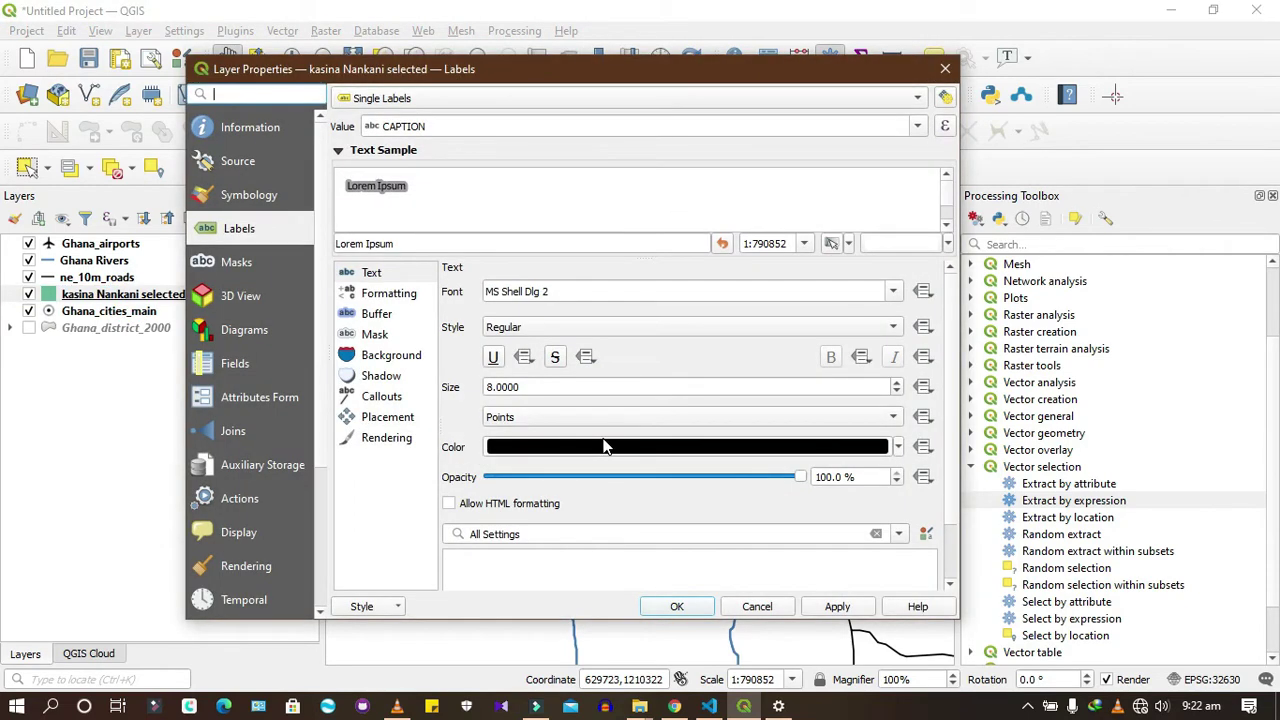
Make the Kasena Nankani label buffer purple and close Layer Properties
left_click(375, 335)
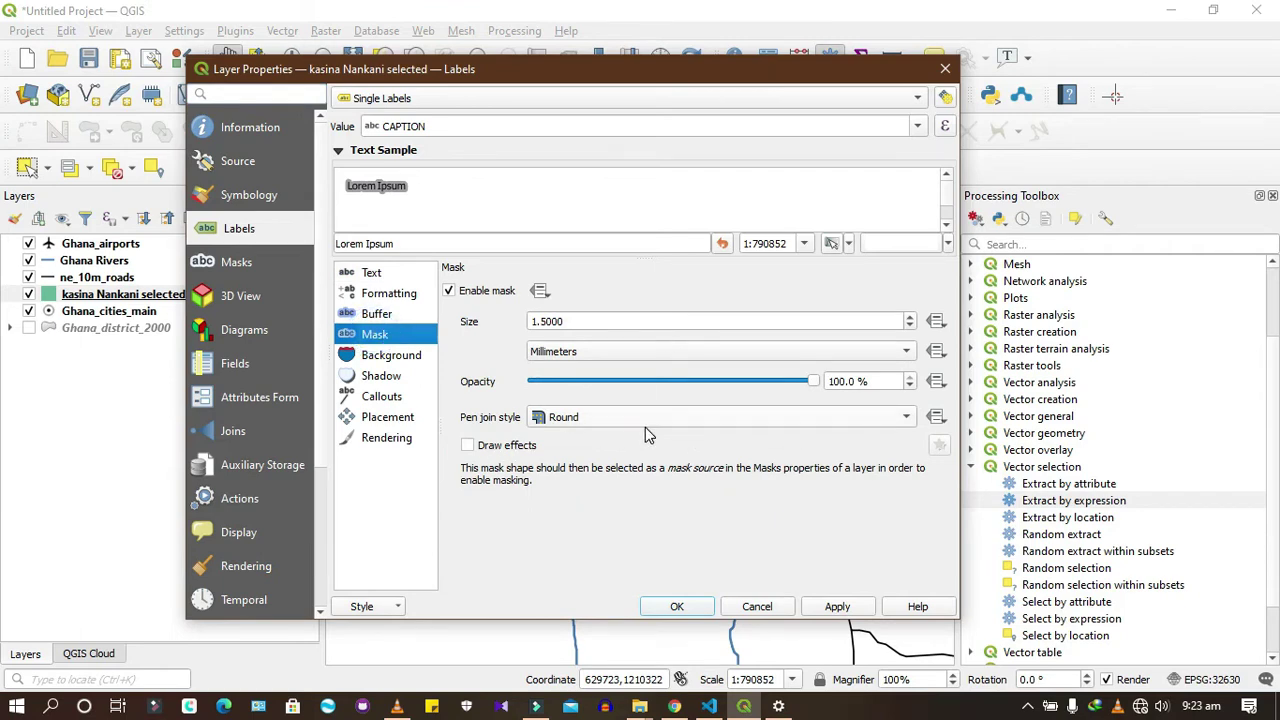
left_click(362, 314)
left_click(698, 378)
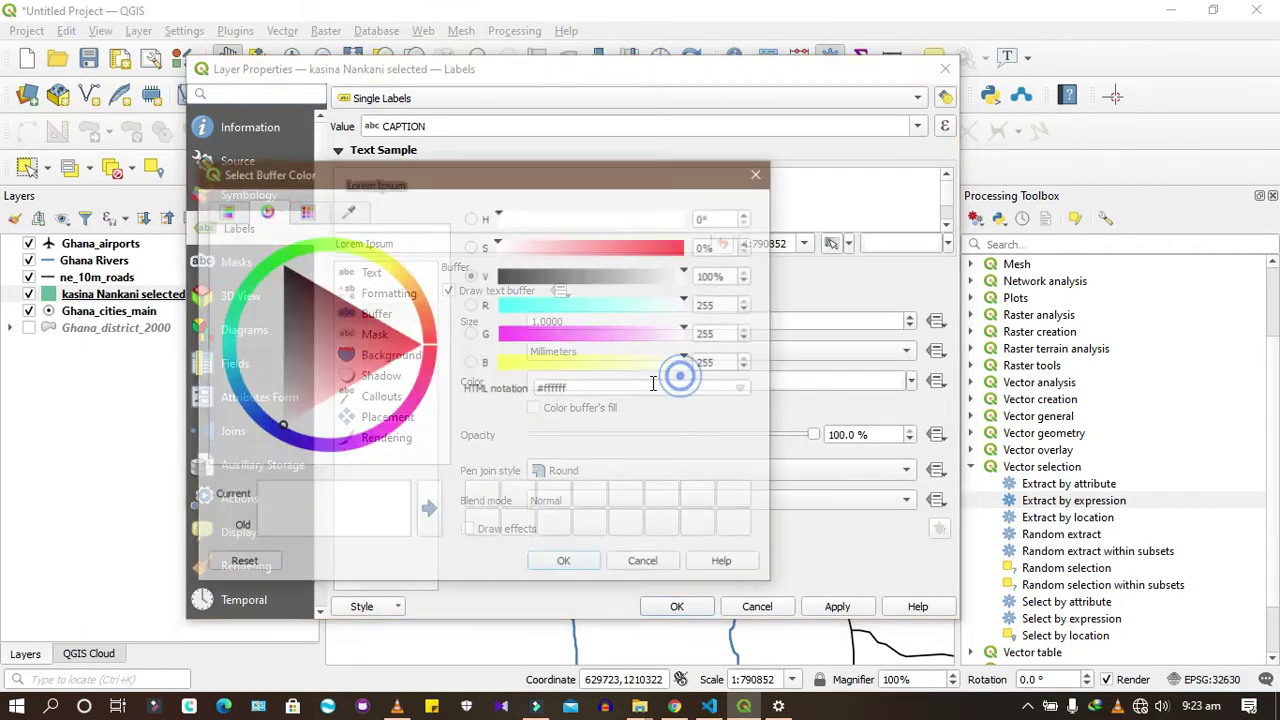
left_click_drag(349, 343, 290, 421)
left_click(294, 432)
left_click(297, 374)
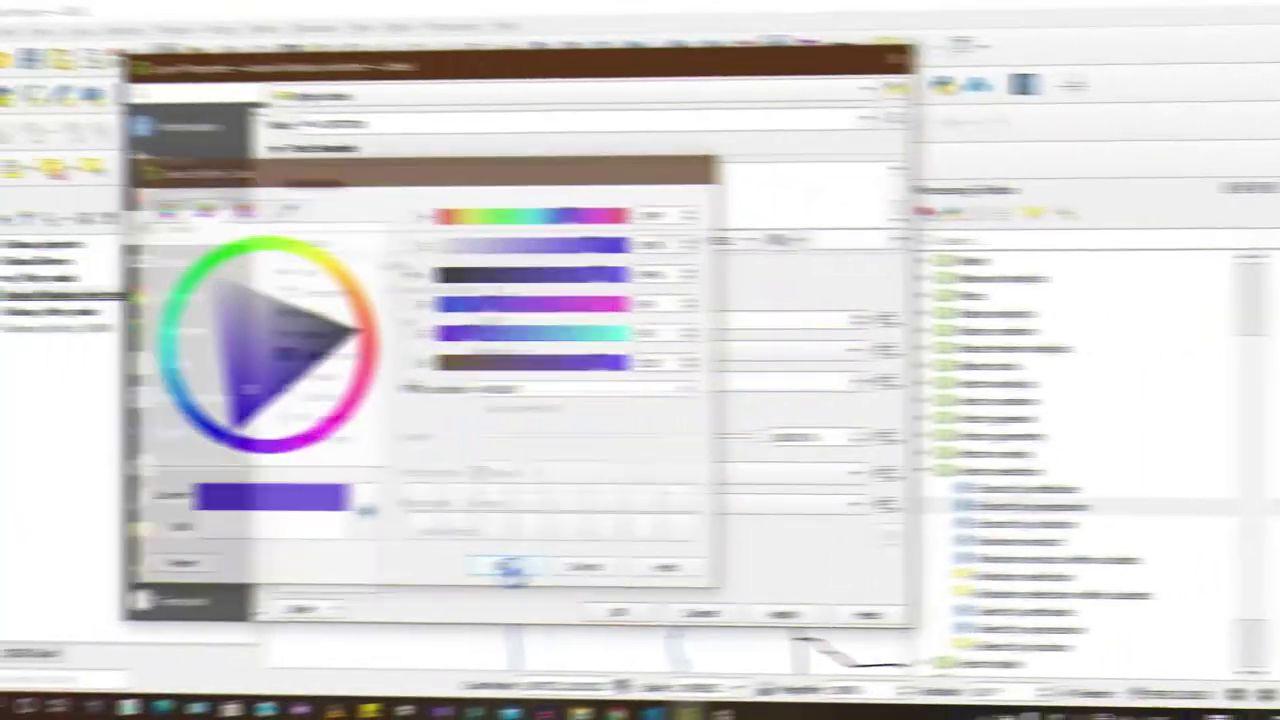
left_click(503, 566)
left_click(669, 606)
scroll(700, 440, "up", 1)
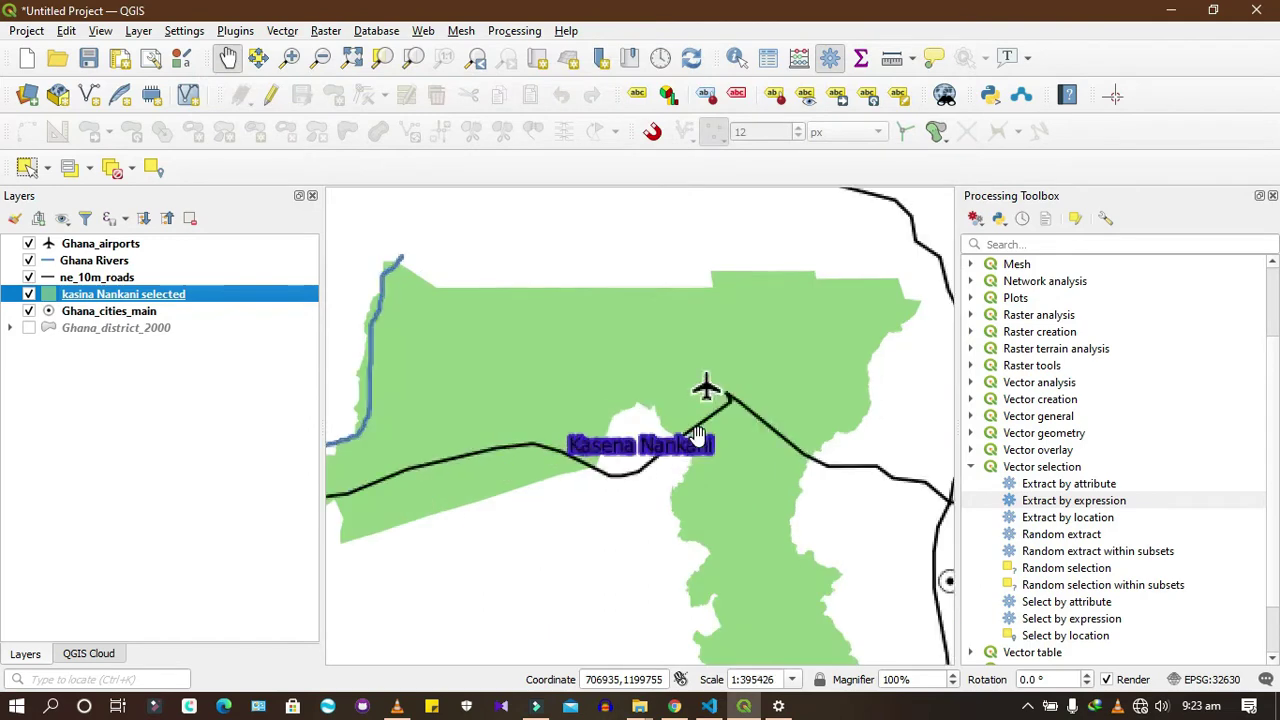
scroll(697, 403, "down", 1)
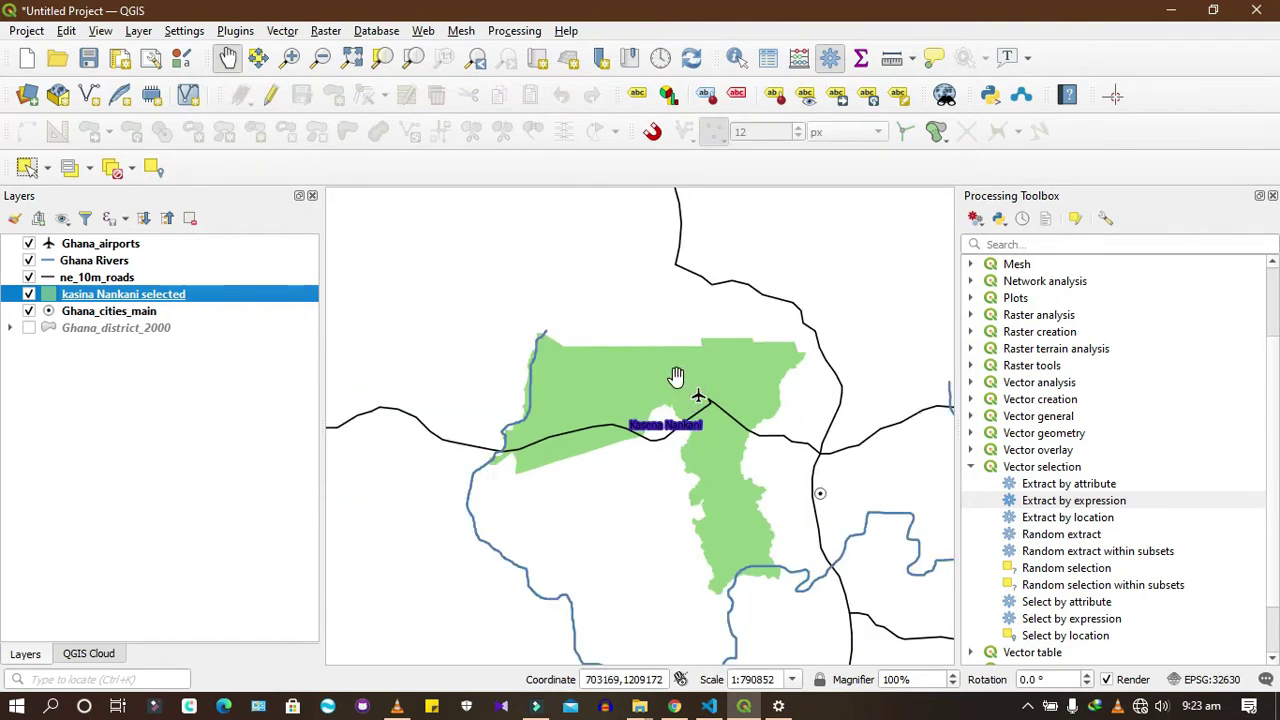
scroll(677, 373, "down", 2)
scroll(600, 405, "down", 2)
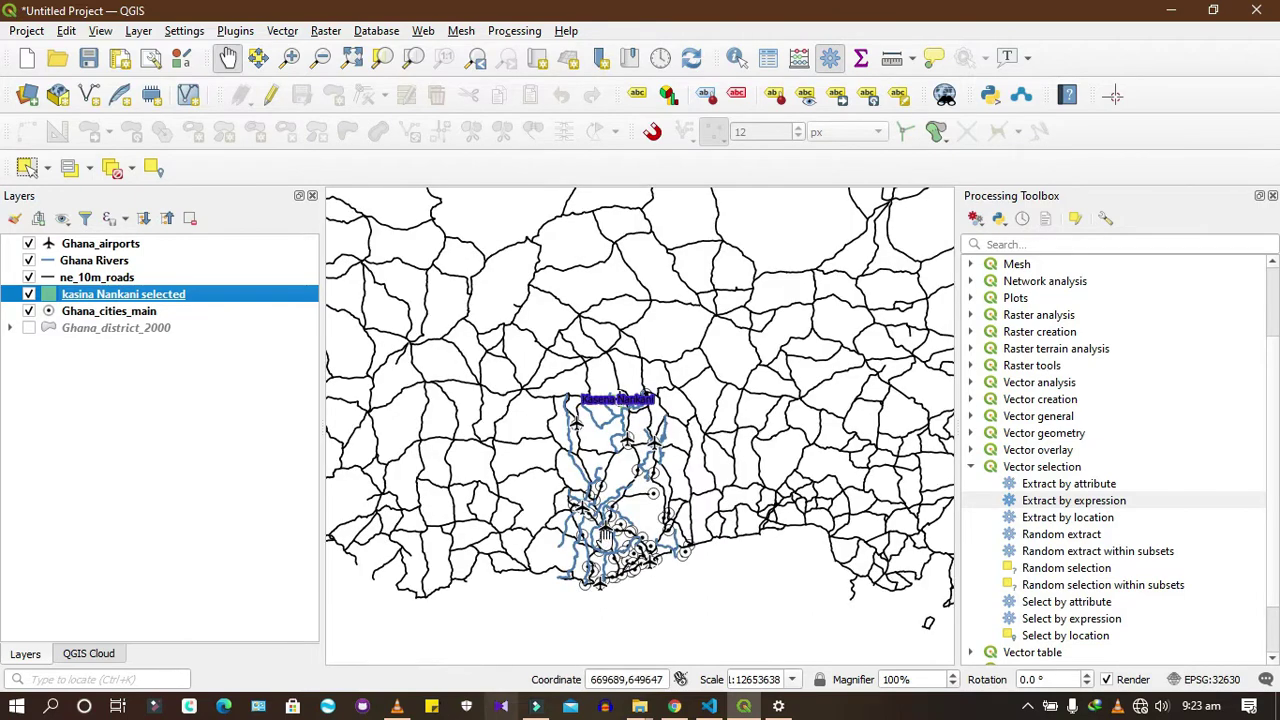
scroll(614, 400, "up", 1)
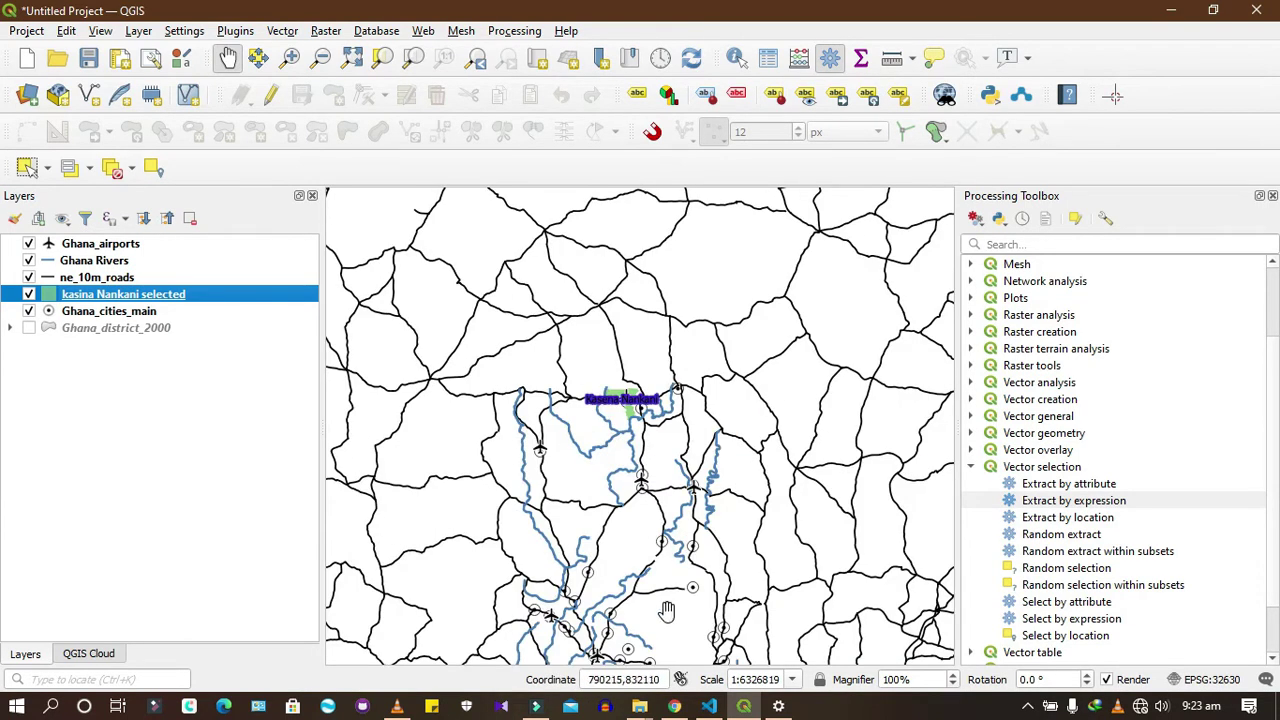
scroll(626, 415, "up", 1)
scroll(626, 415, "up", 2)
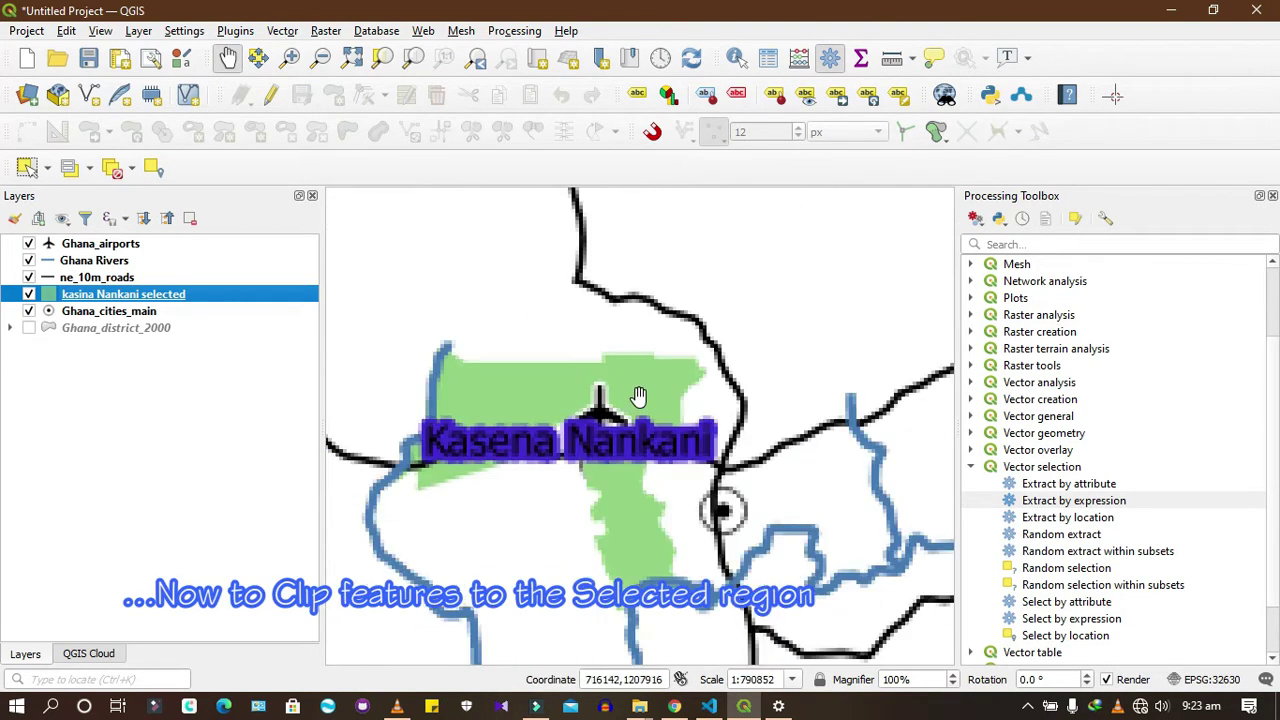
scroll(565, 380, "up", 2)
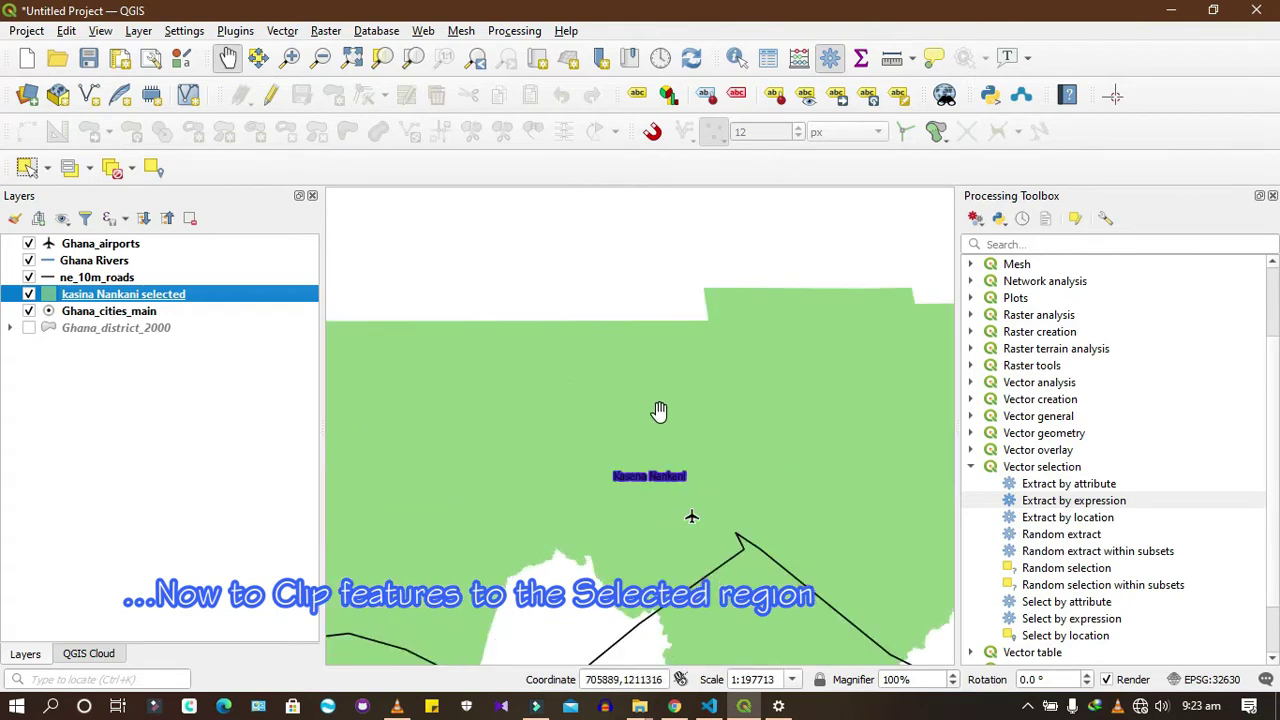
scroll(655, 415, "down", 2)
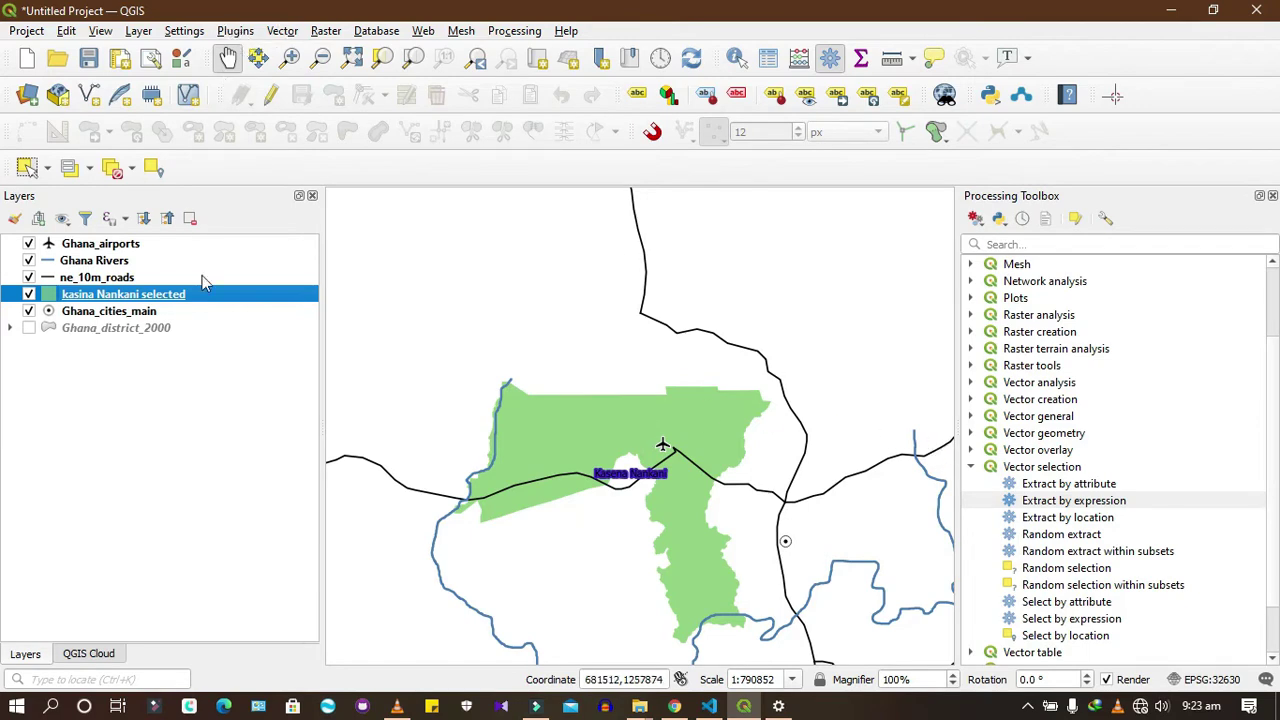
Search the locator for 'clip' and pick the Clip entry
left_click(147, 679)
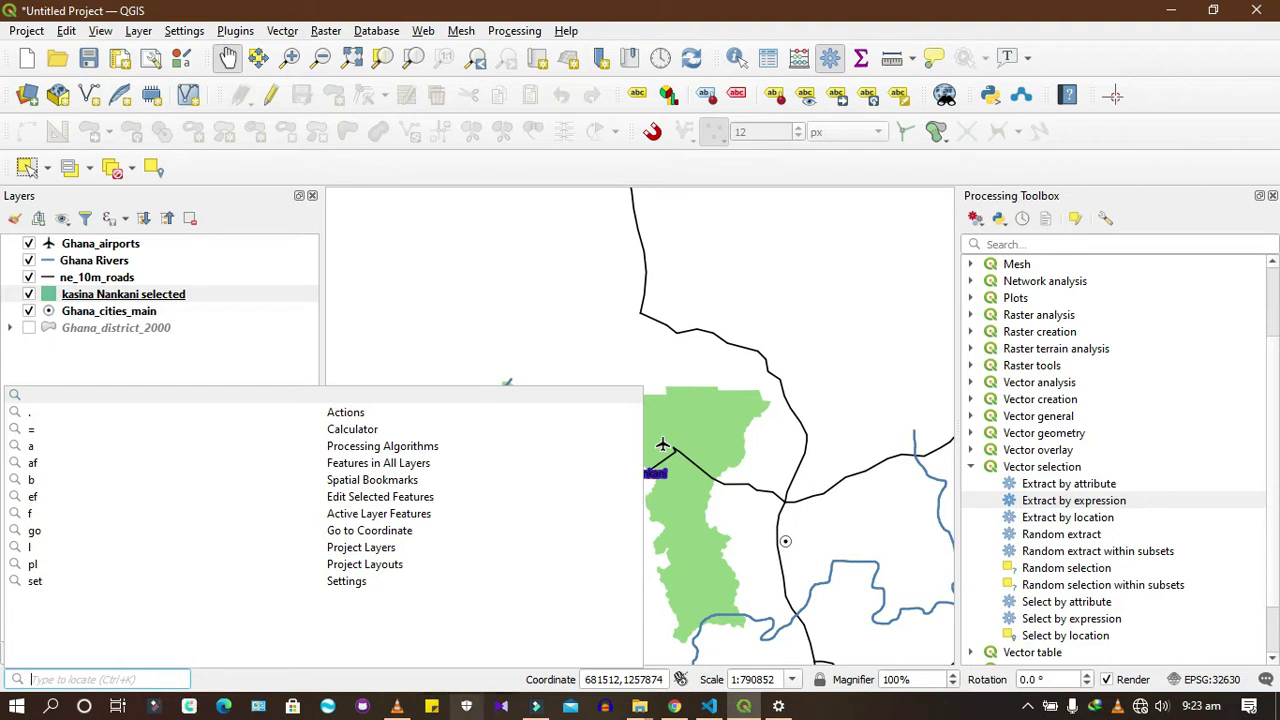
type("clip")
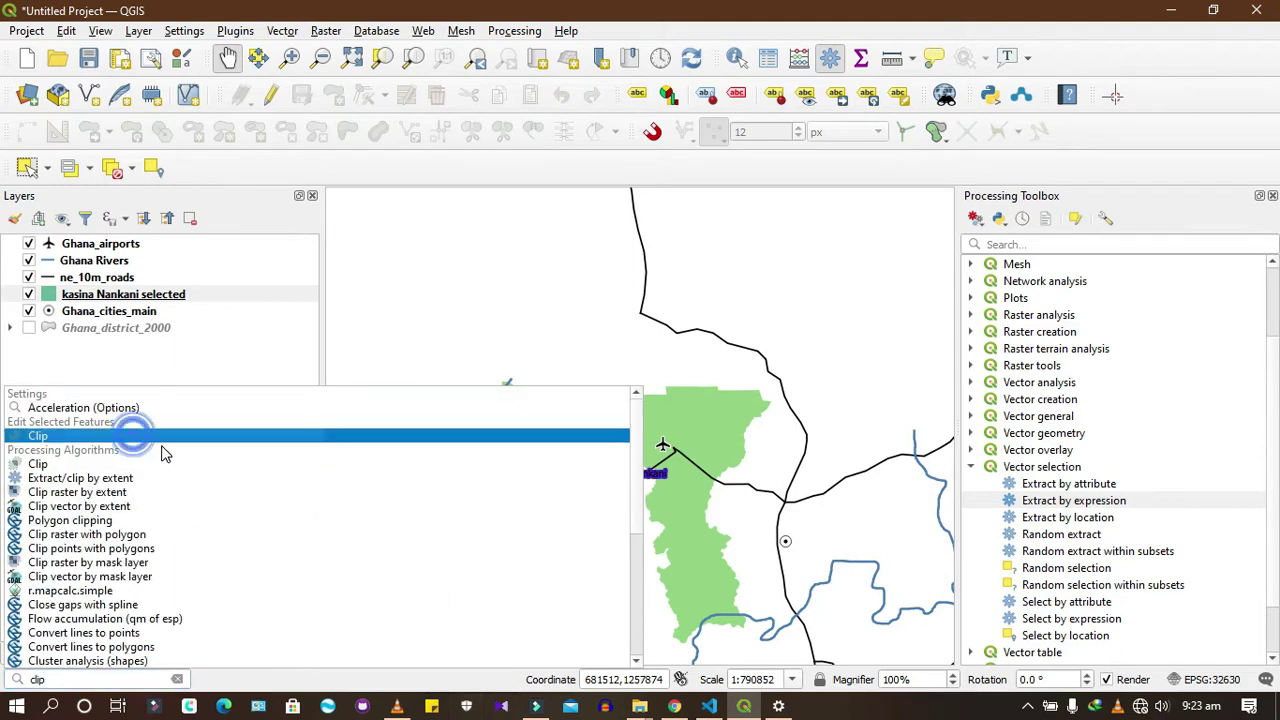
left_click(126, 342)
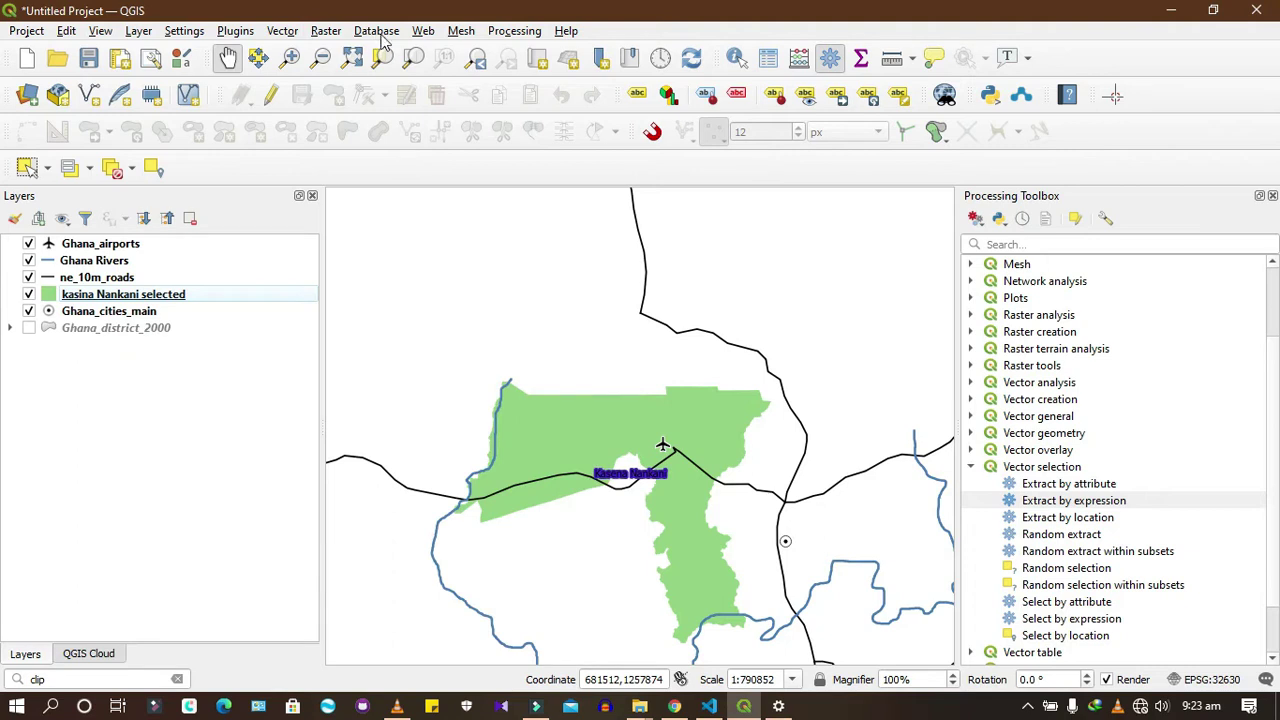
Browse Geoprocessing Tools, then collapse Vector selection and expand Vector overlay in the Processing Toolbox
left_click(282, 31)
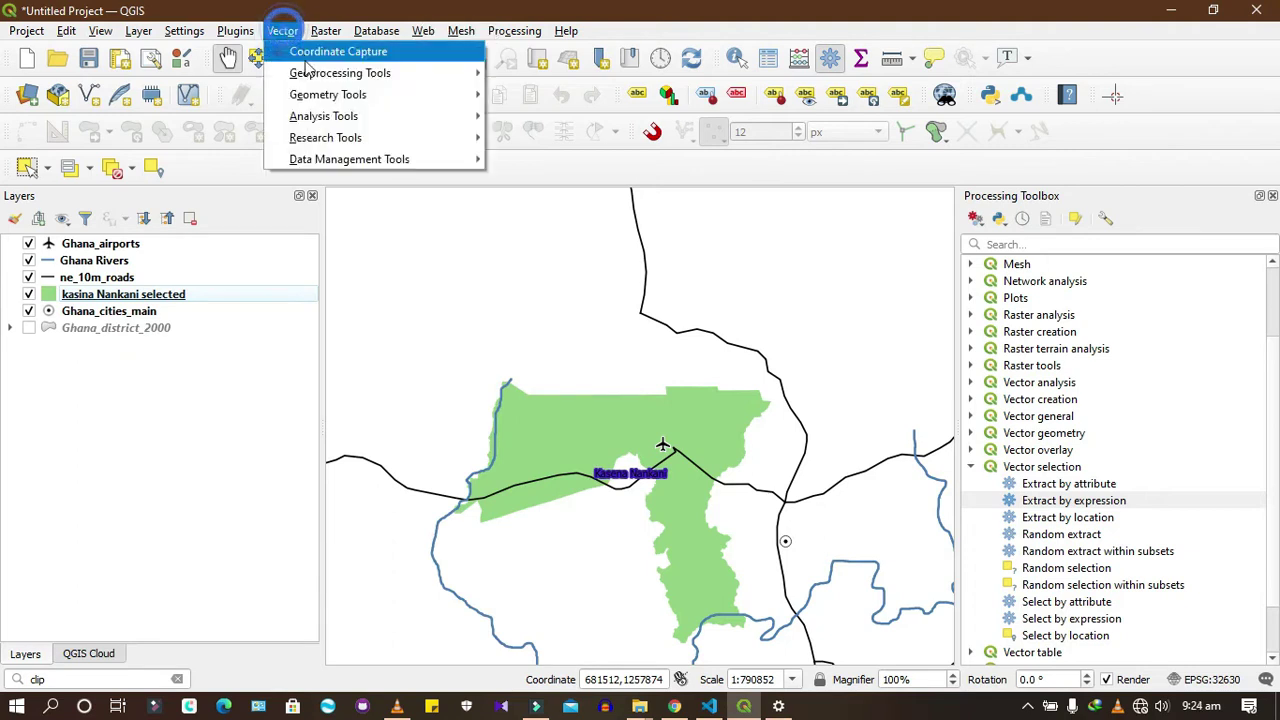
mouse_move(312, 80)
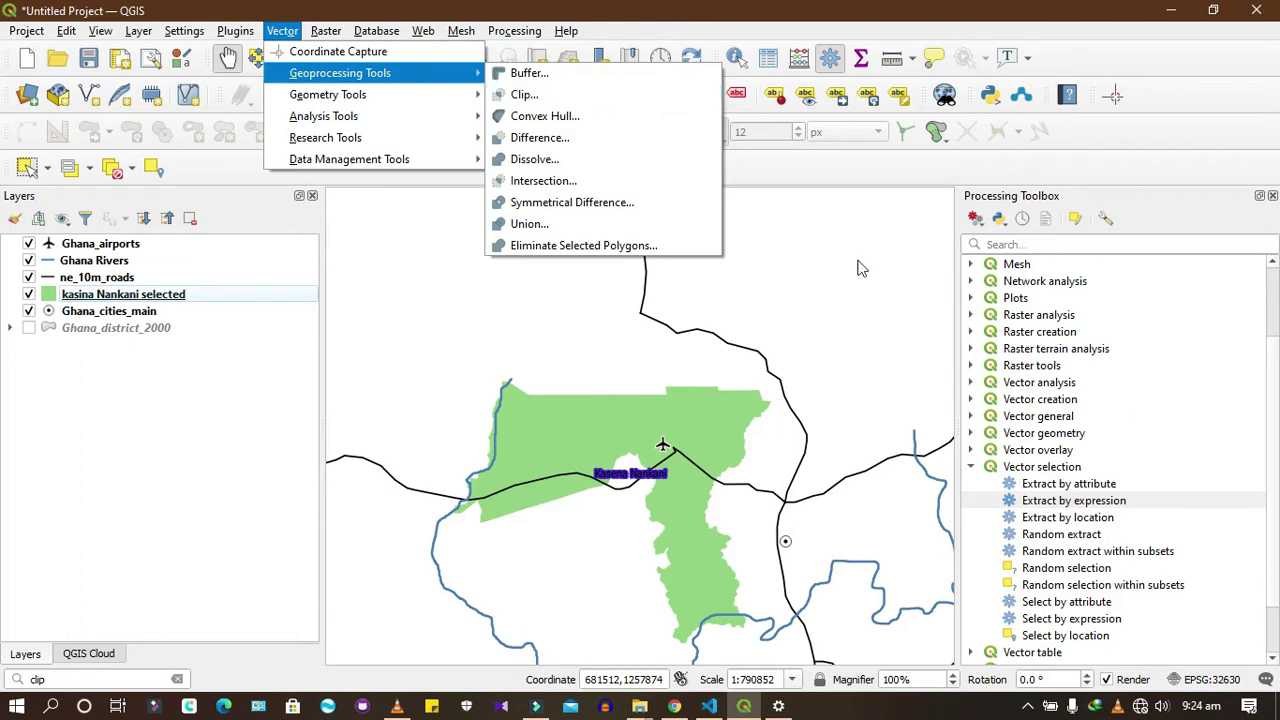
left_click(1012, 91)
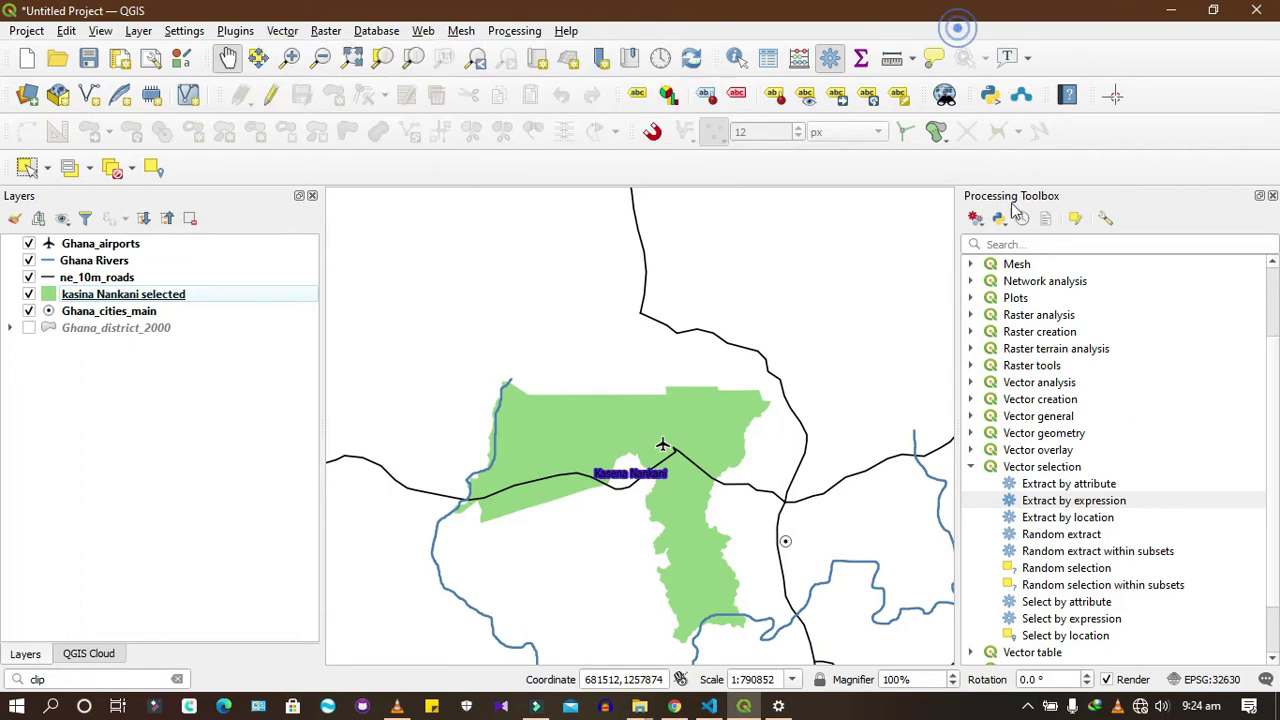
left_click(971, 467)
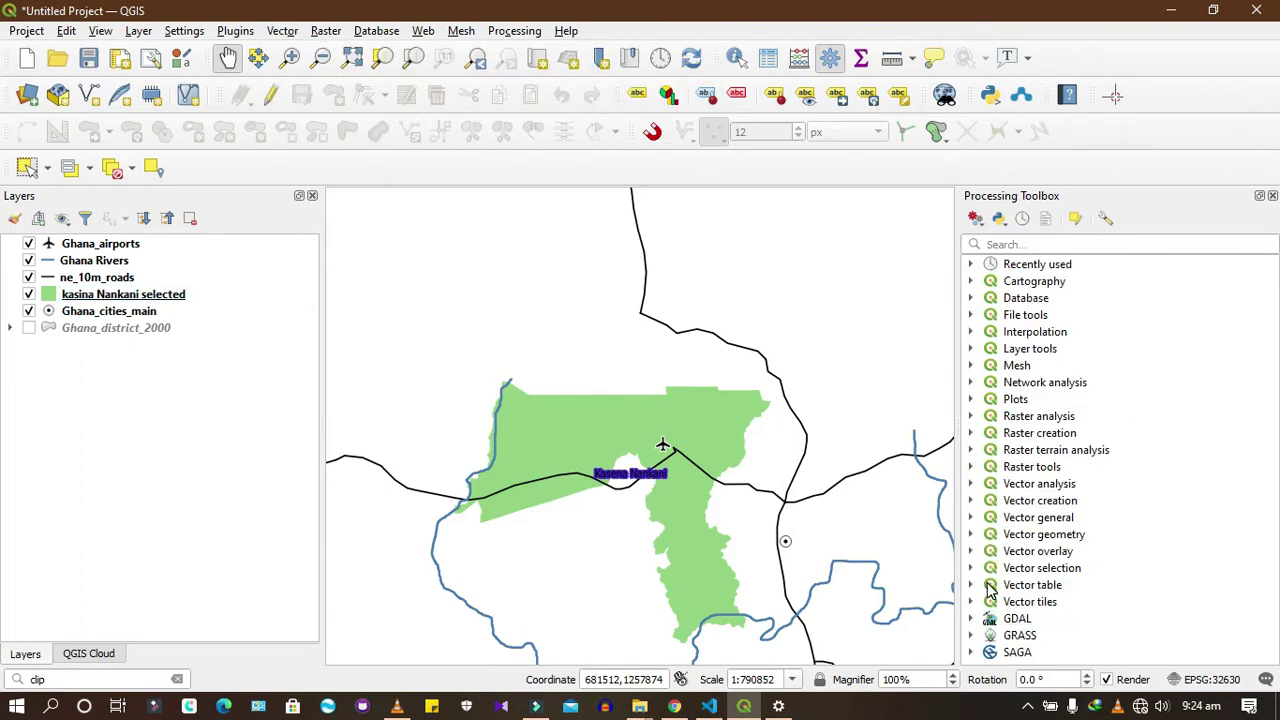
left_click(970, 552)
Clip Ghana Rivers against kasina Nankani selected into a temporary Clipped layer
double_click(1030, 568)
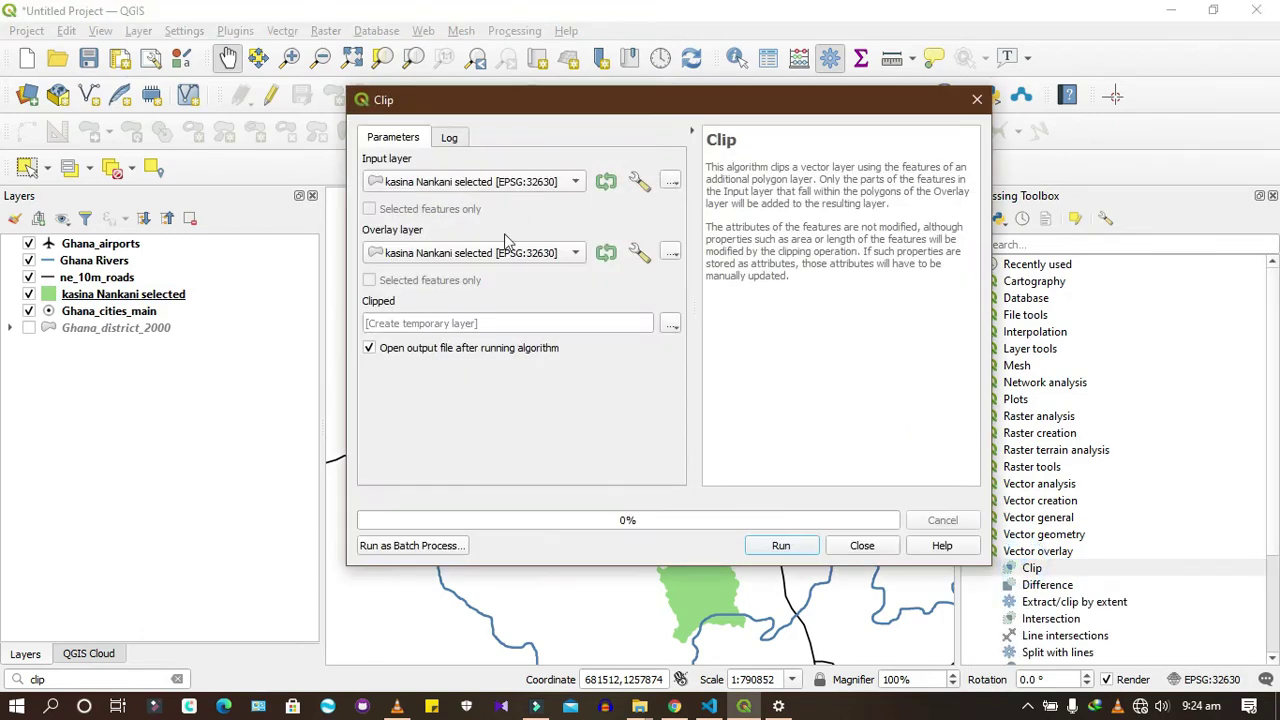
left_click(577, 184)
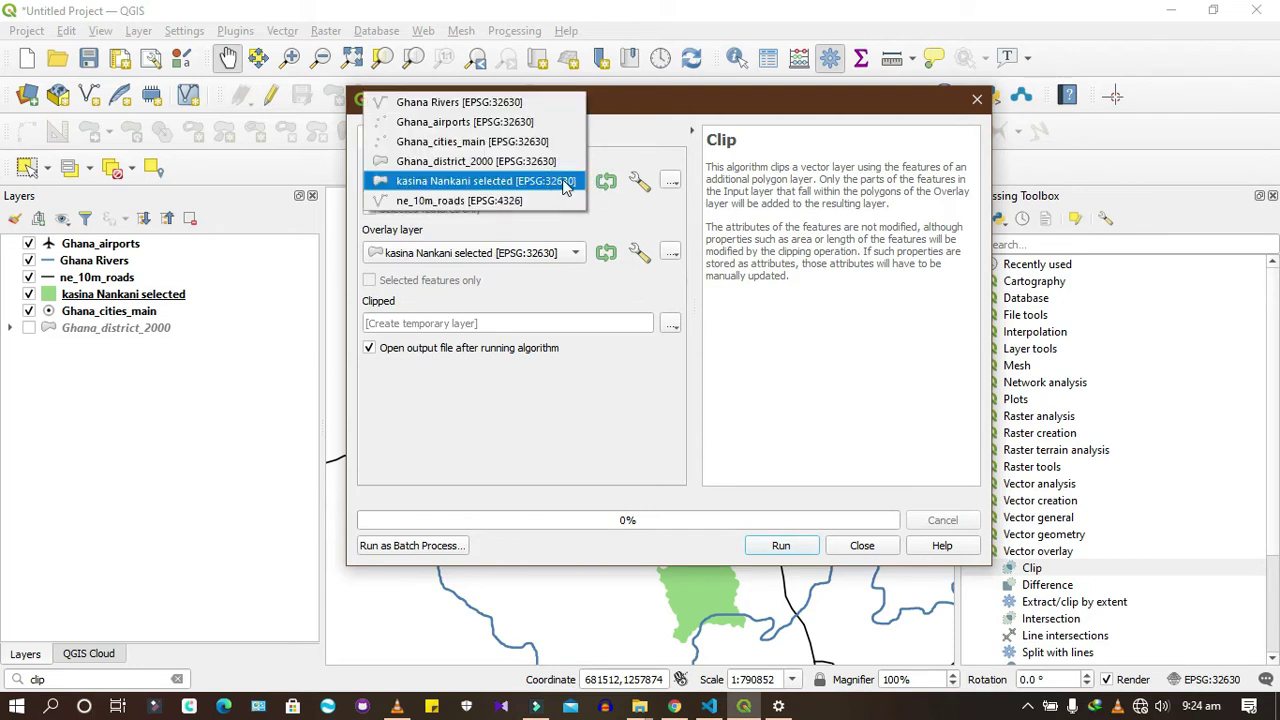
left_click(480, 102)
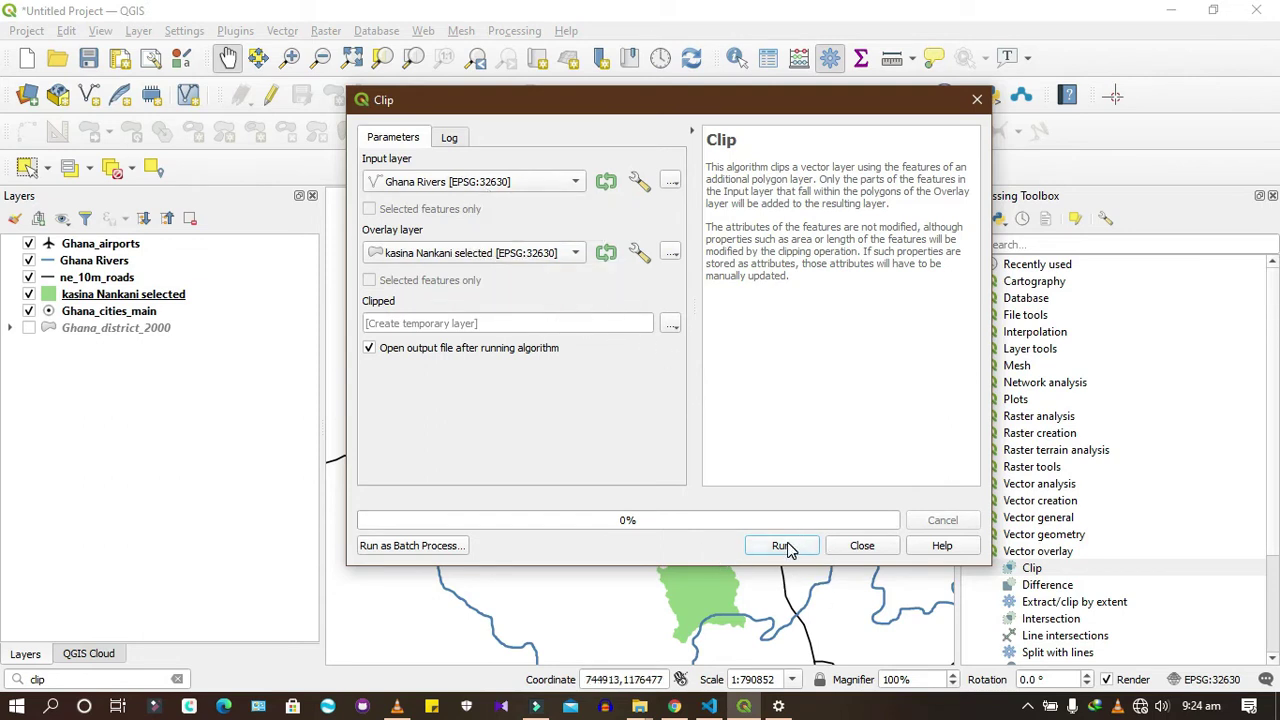
left_click(672, 326)
left_click(604, 390)
left_click(767, 552)
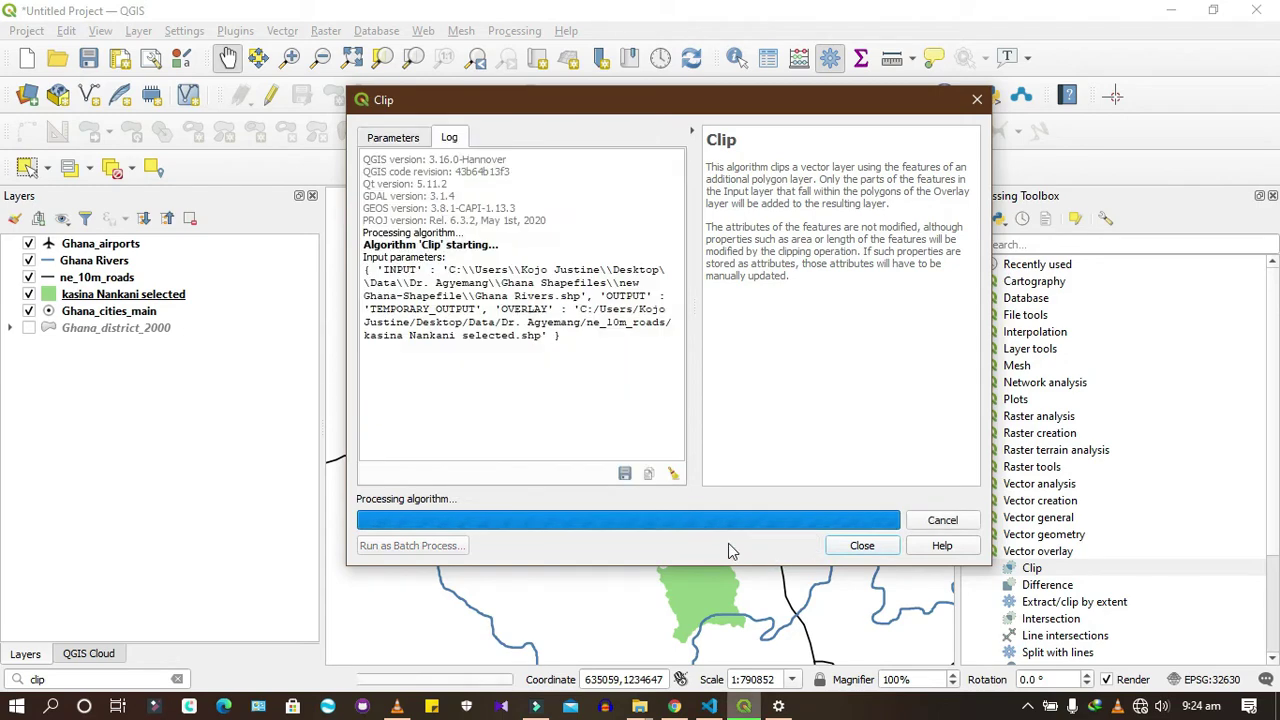
left_click(862, 546)
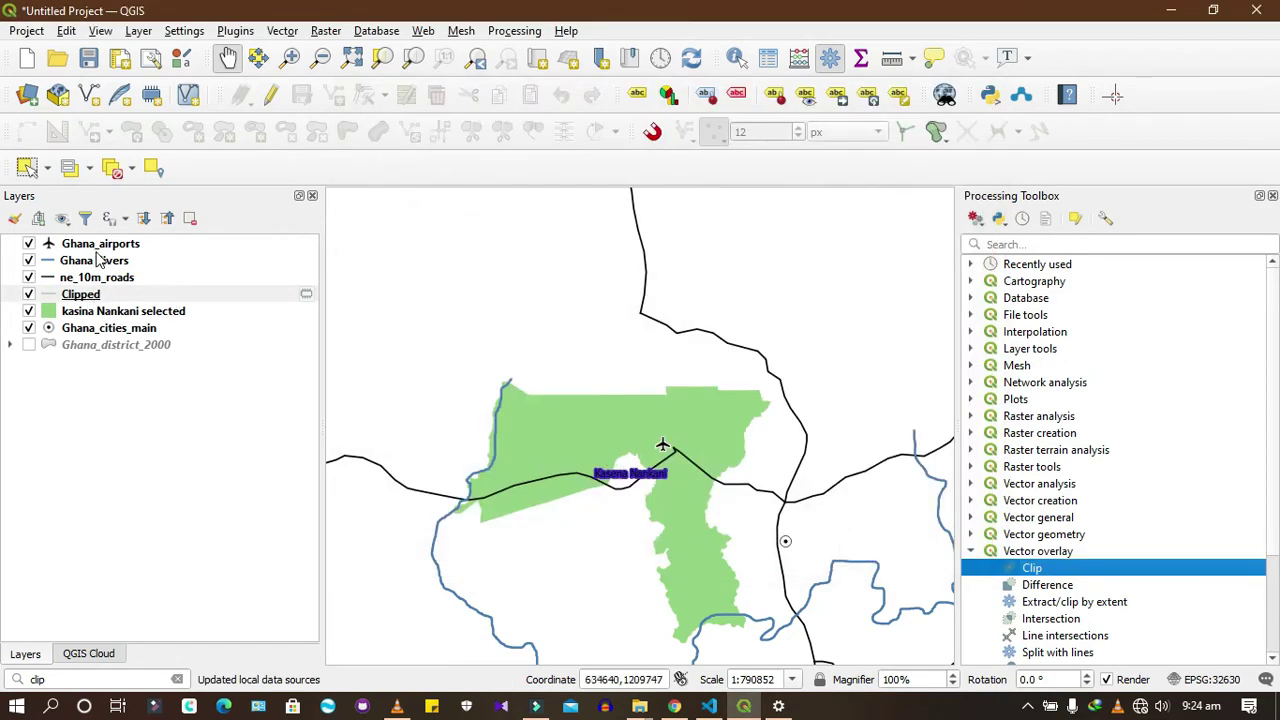
Rename the Clipped layer to 'Rivers in Nankani'
left_click(100, 296)
right_click(100, 300)
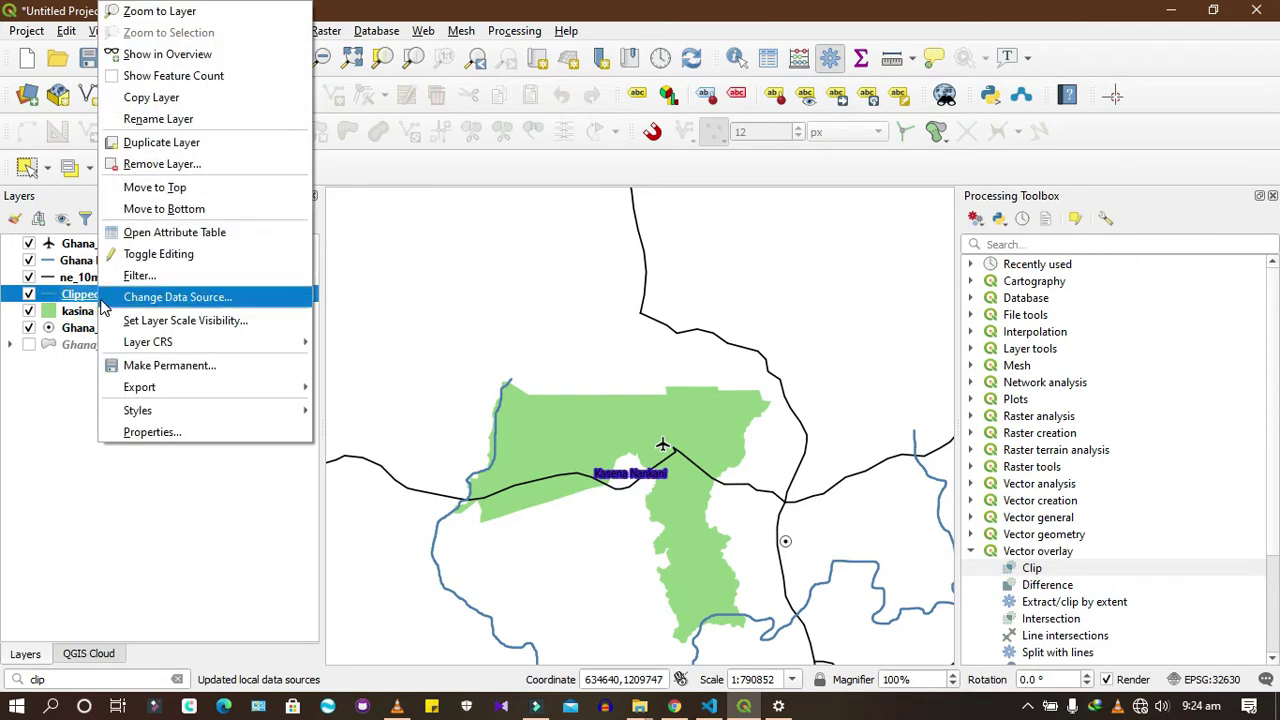
left_click(140, 122)
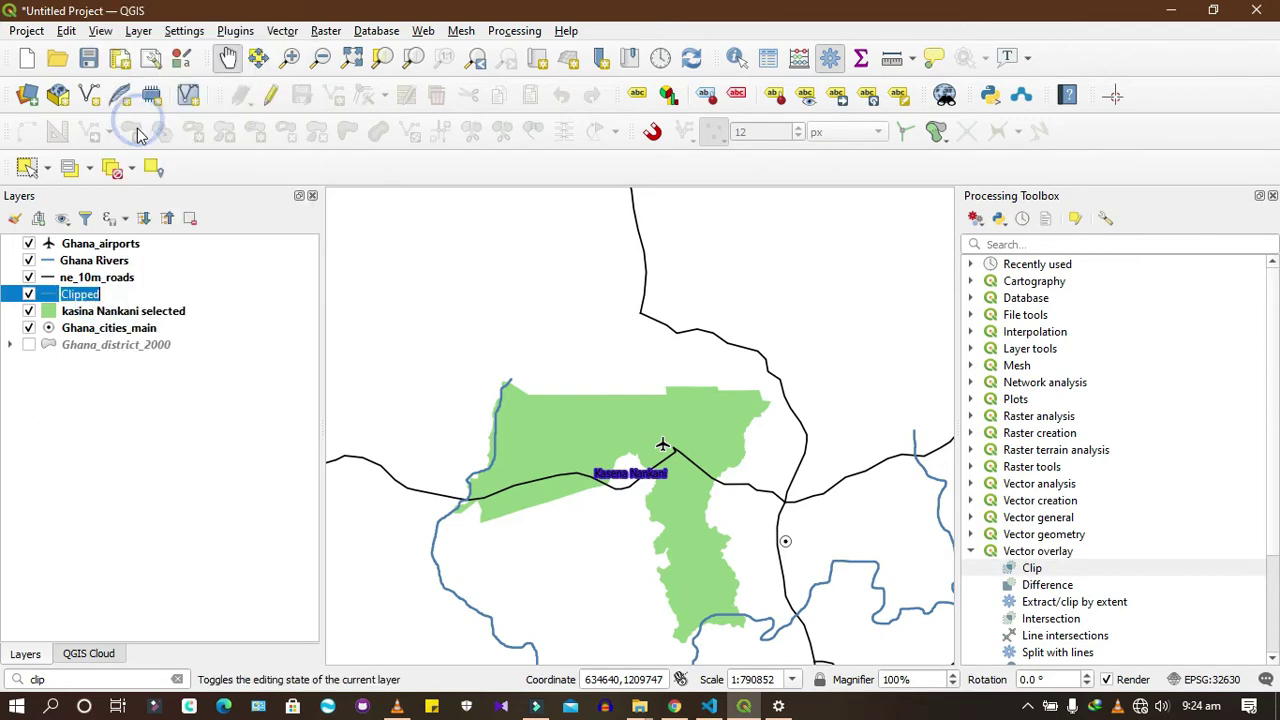
type("Rivers in Nankani")
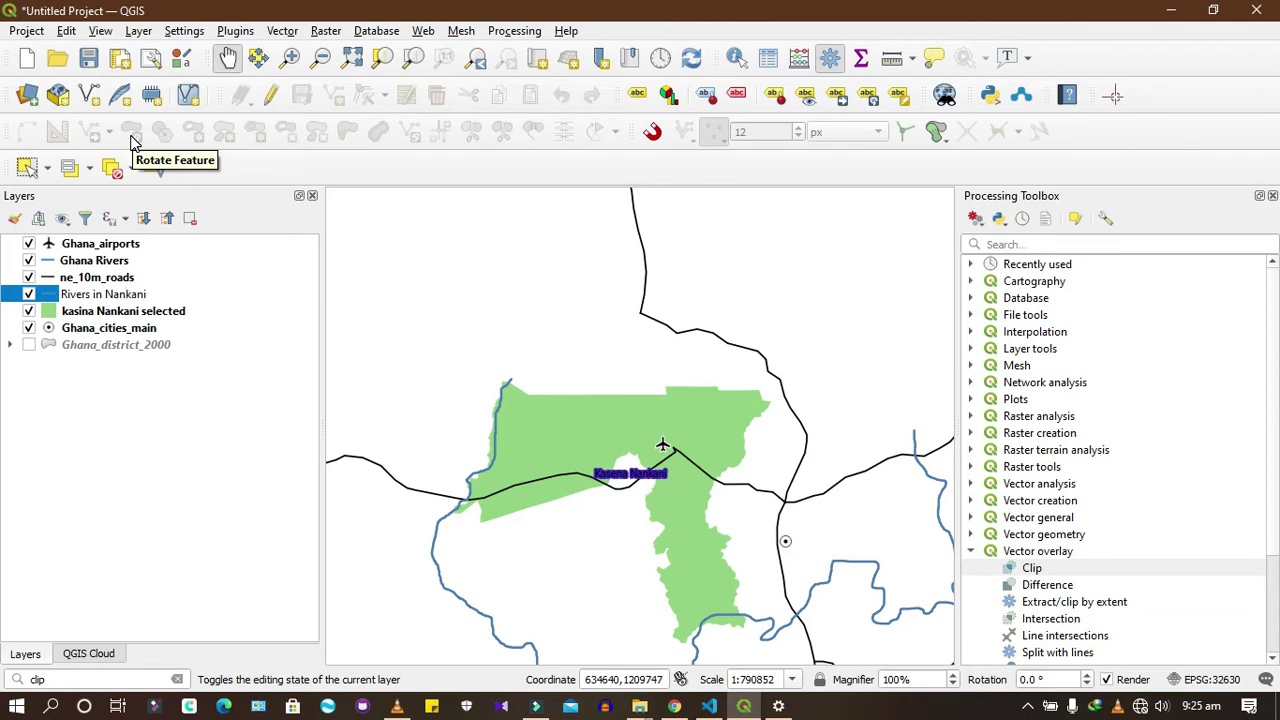
left_click_drag(93, 295, 155, 292)
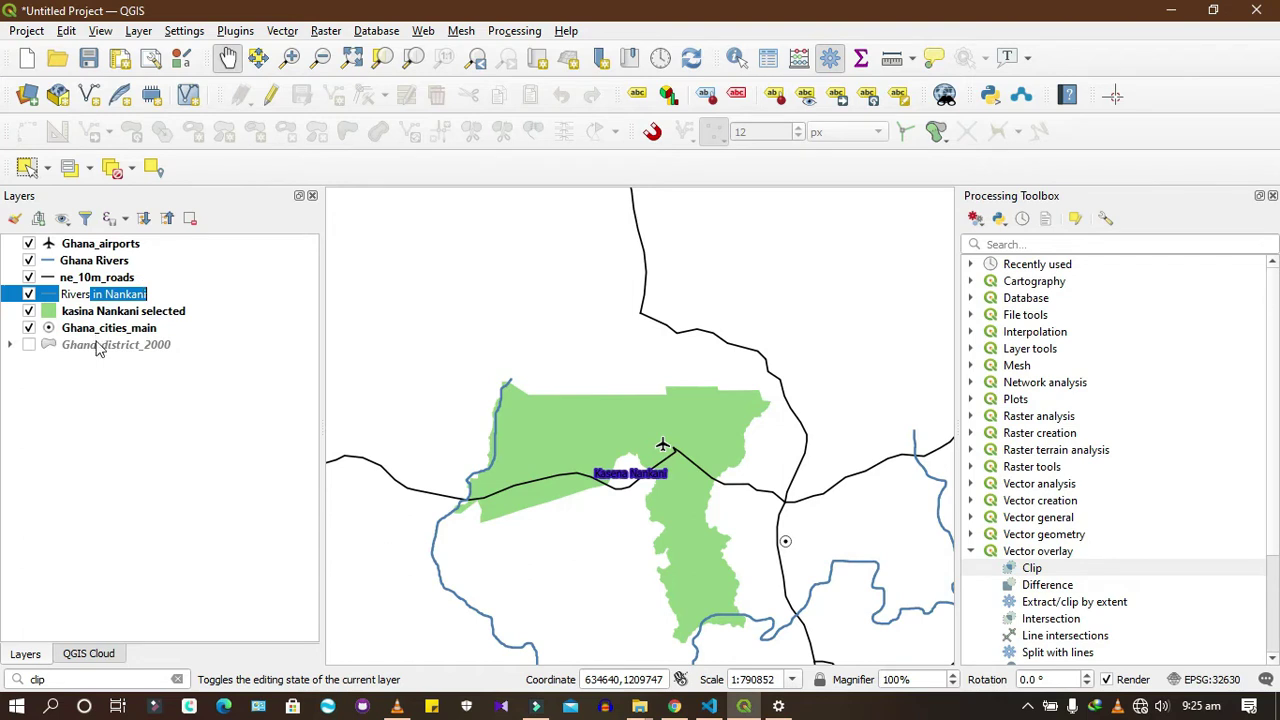
left_click(95, 389)
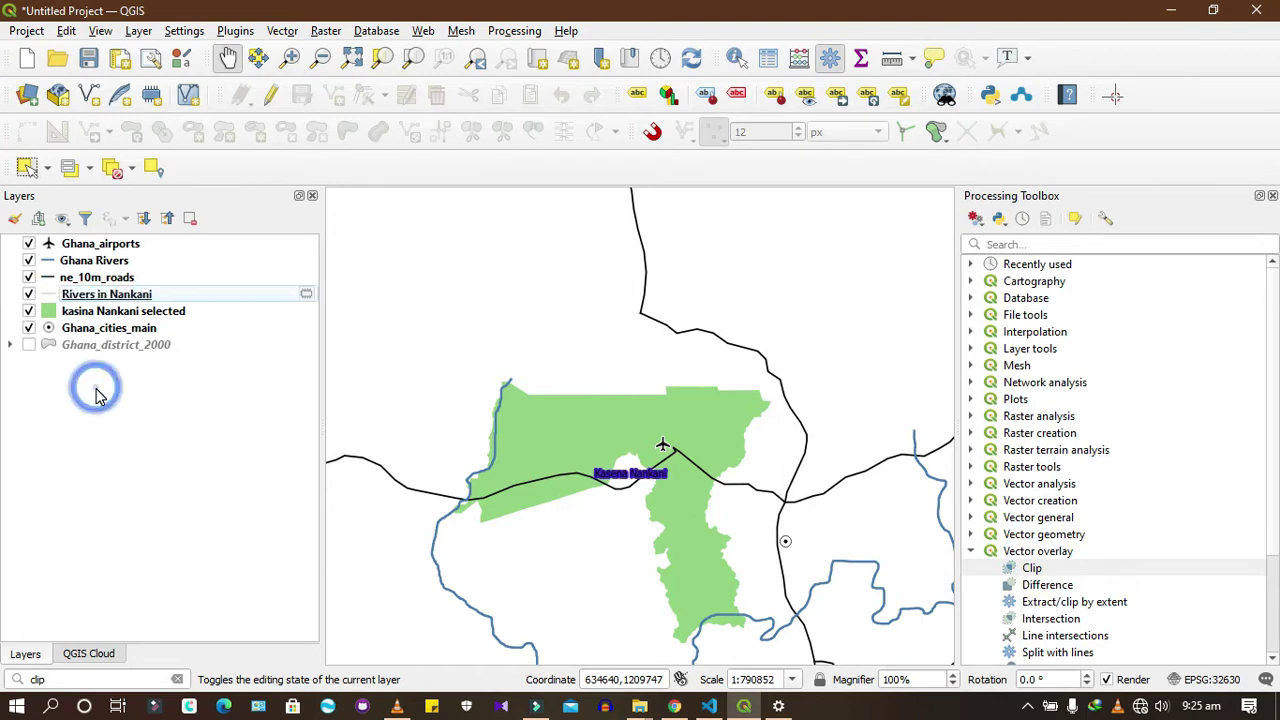
Hide the original Ghana Rivers layer and pan along the district
left_click(28, 261)
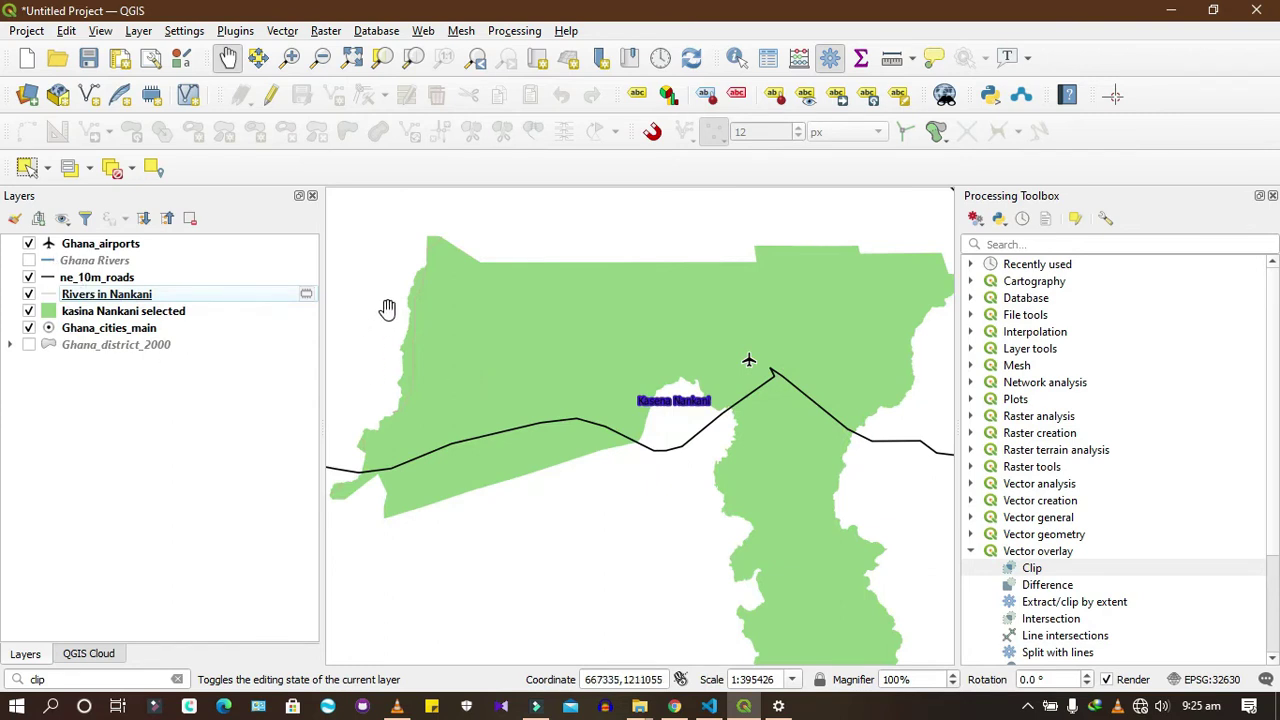
left_click_drag(421, 349, 472, 358)
scroll(563, 371, "up", 5)
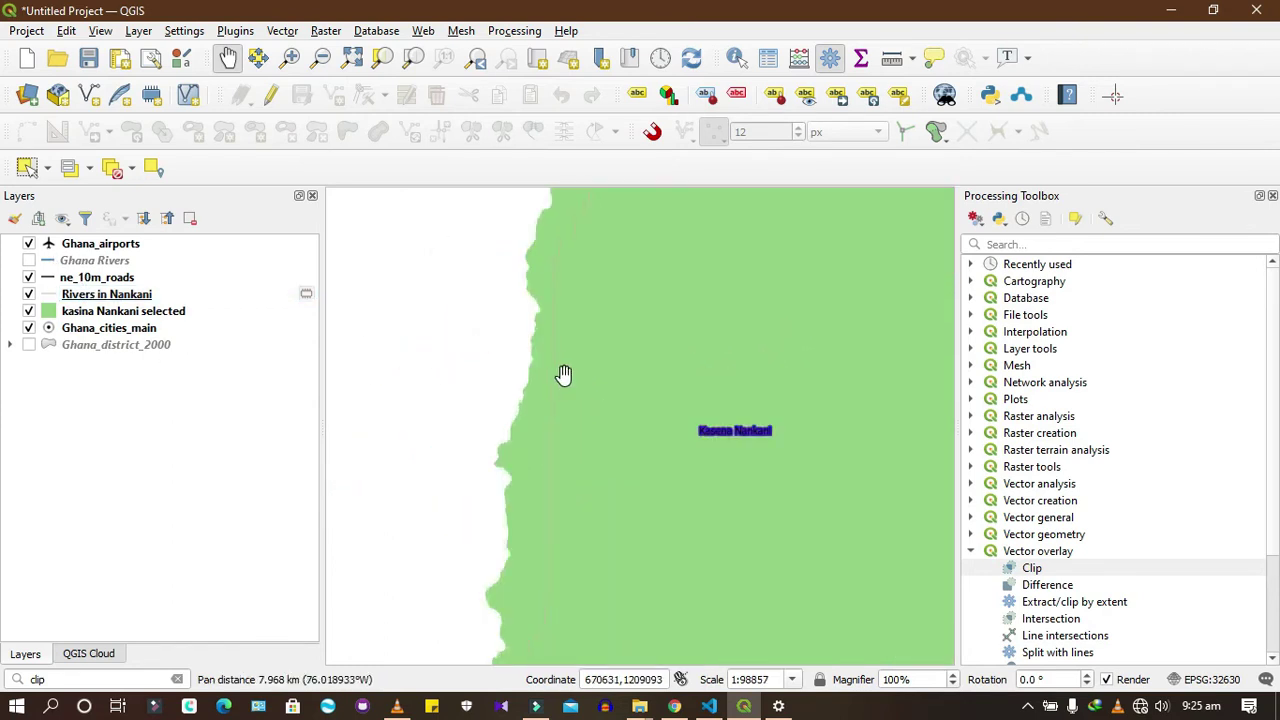
scroll(560, 370, "down", 3)
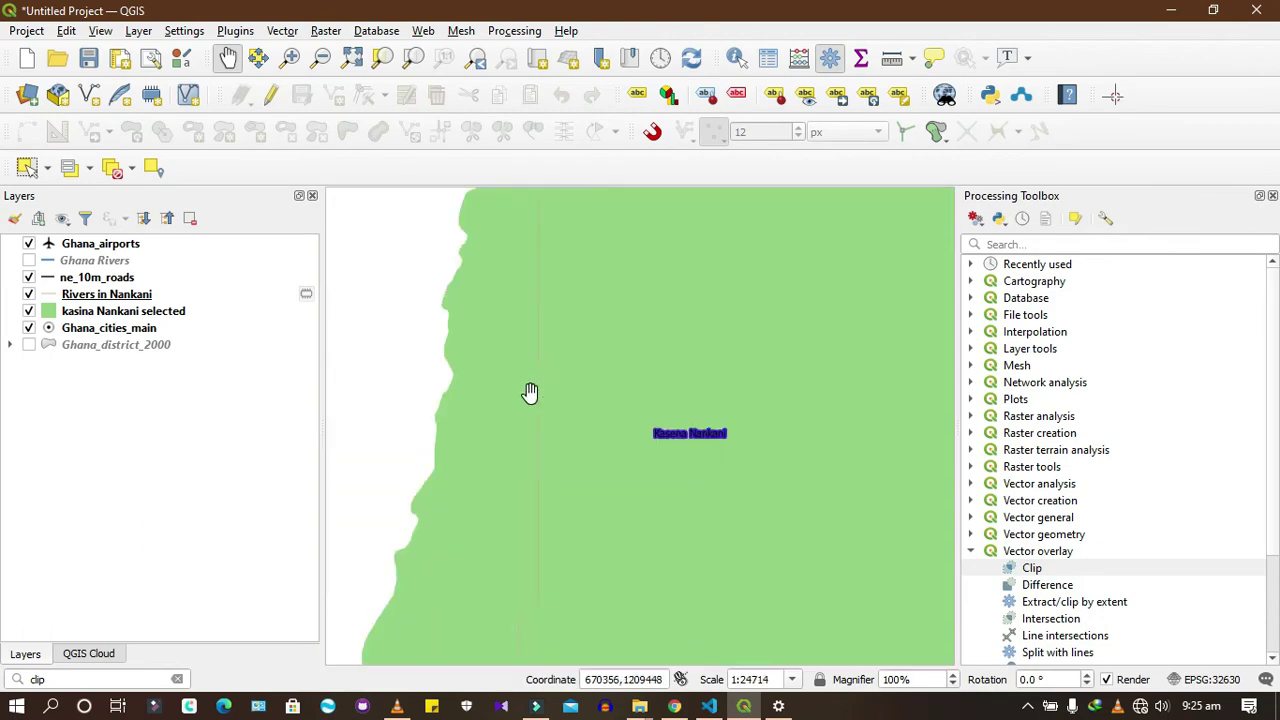
Give Rivers in Nankani the blue topo hydrology line symbol at width 0.46
left_click(146, 296)
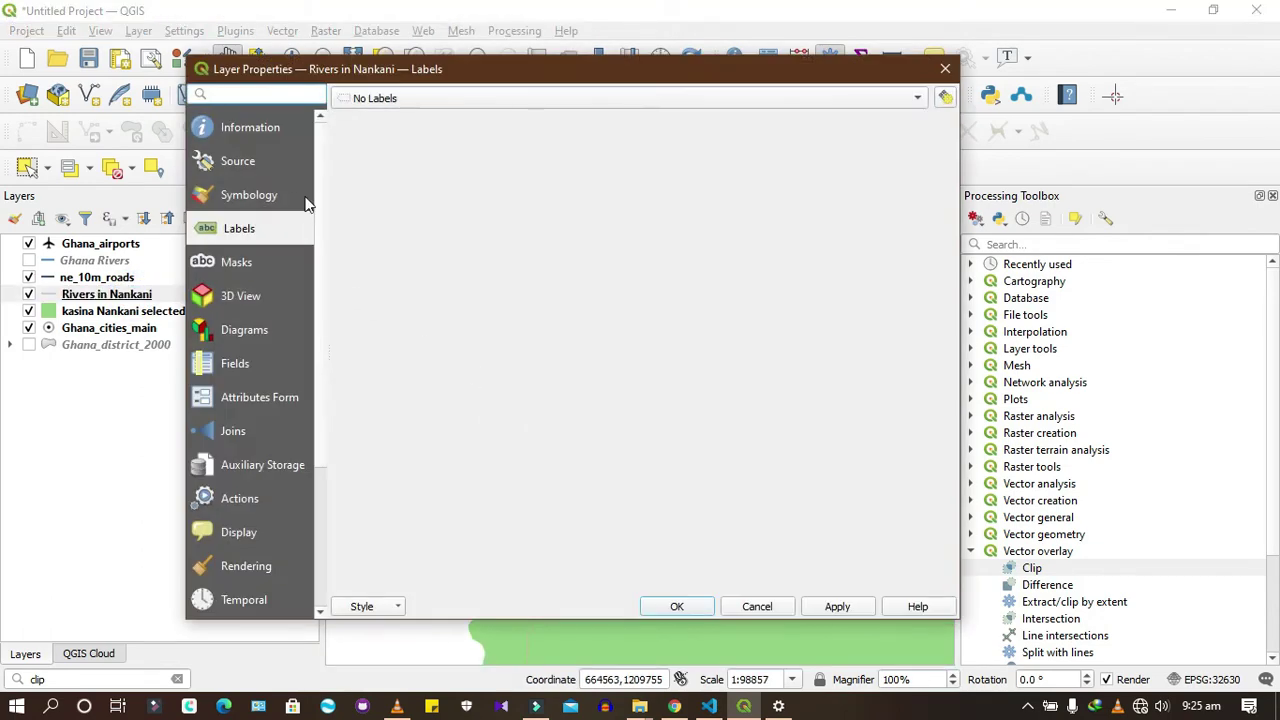
left_click(250, 195)
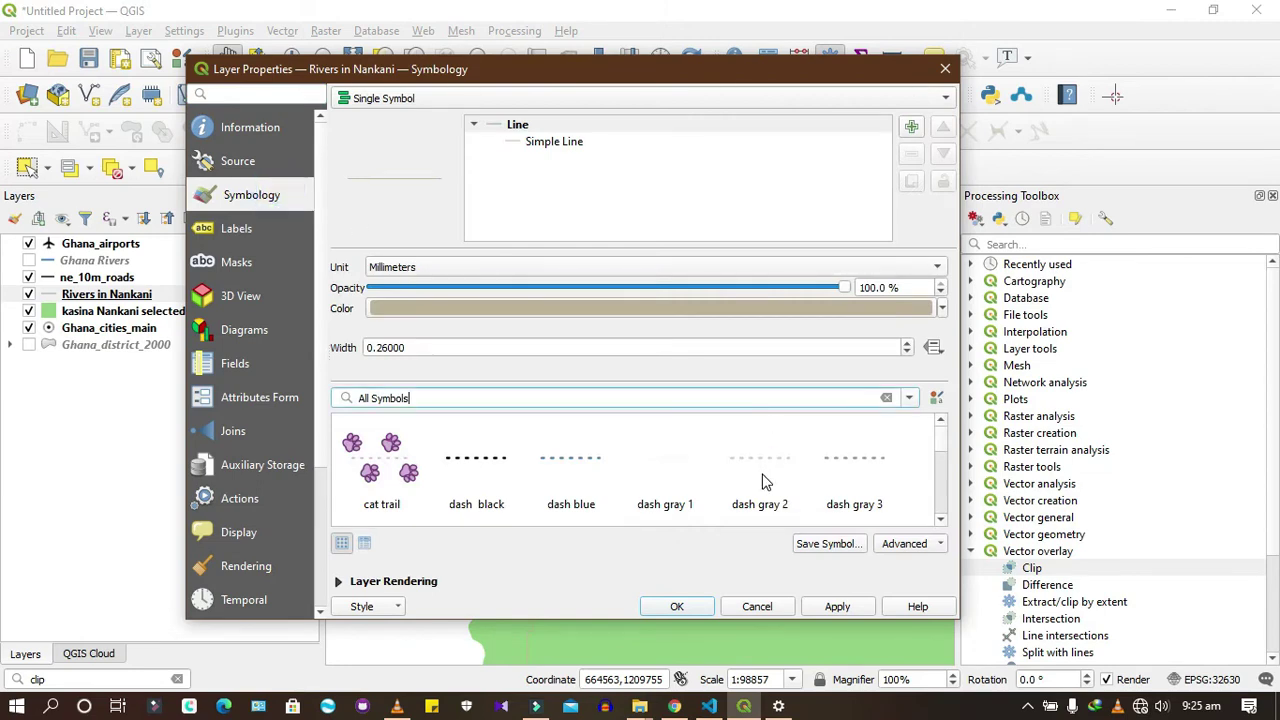
left_click_drag(940, 452, 940, 497)
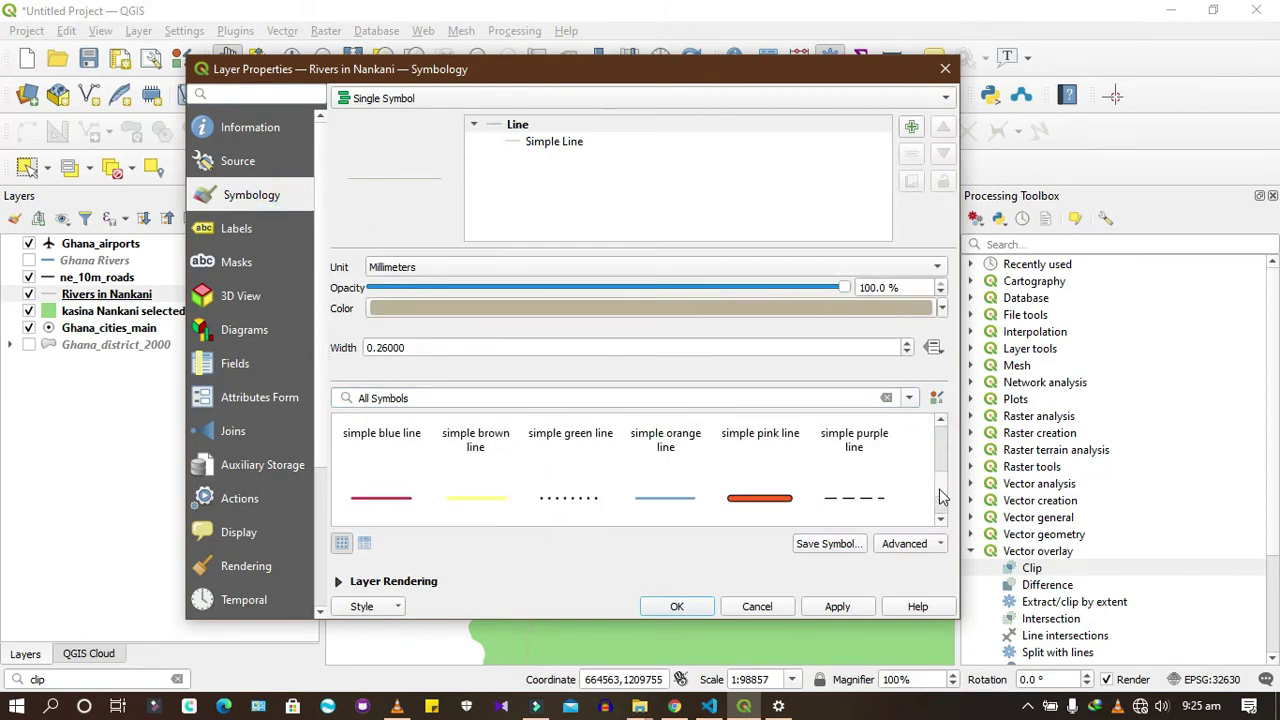
left_click(645, 497)
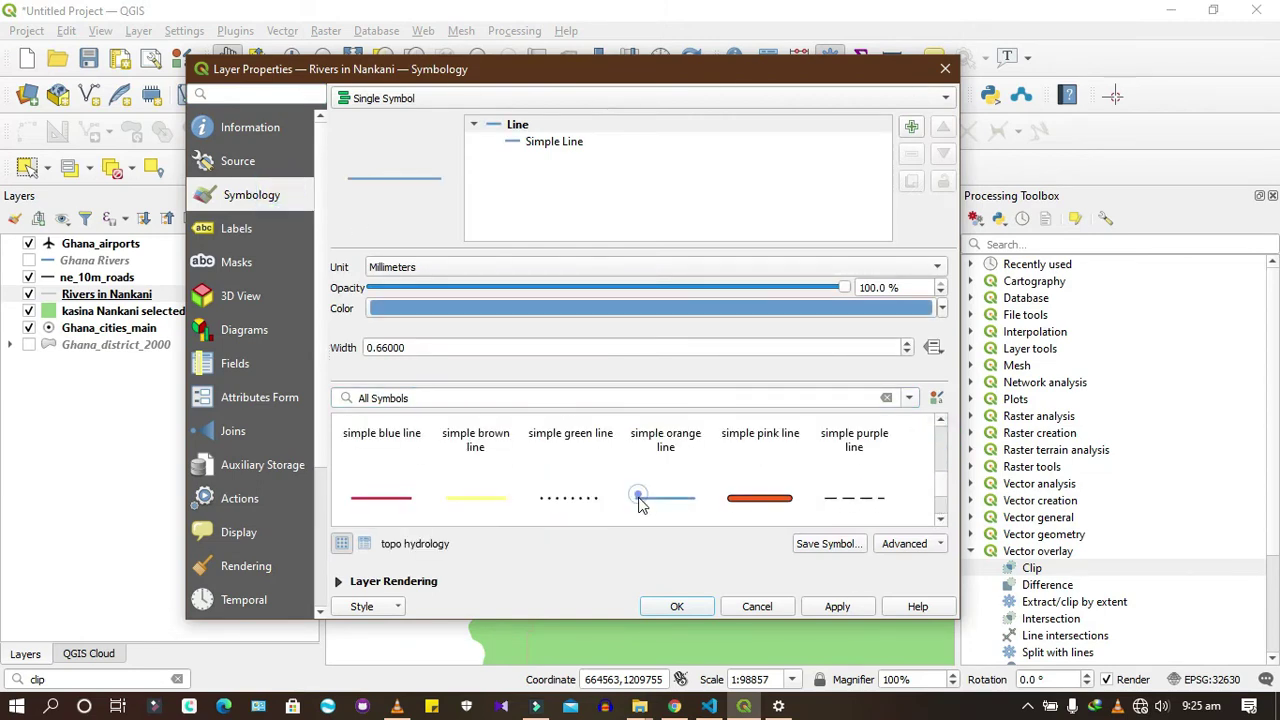
left_click(677, 607)
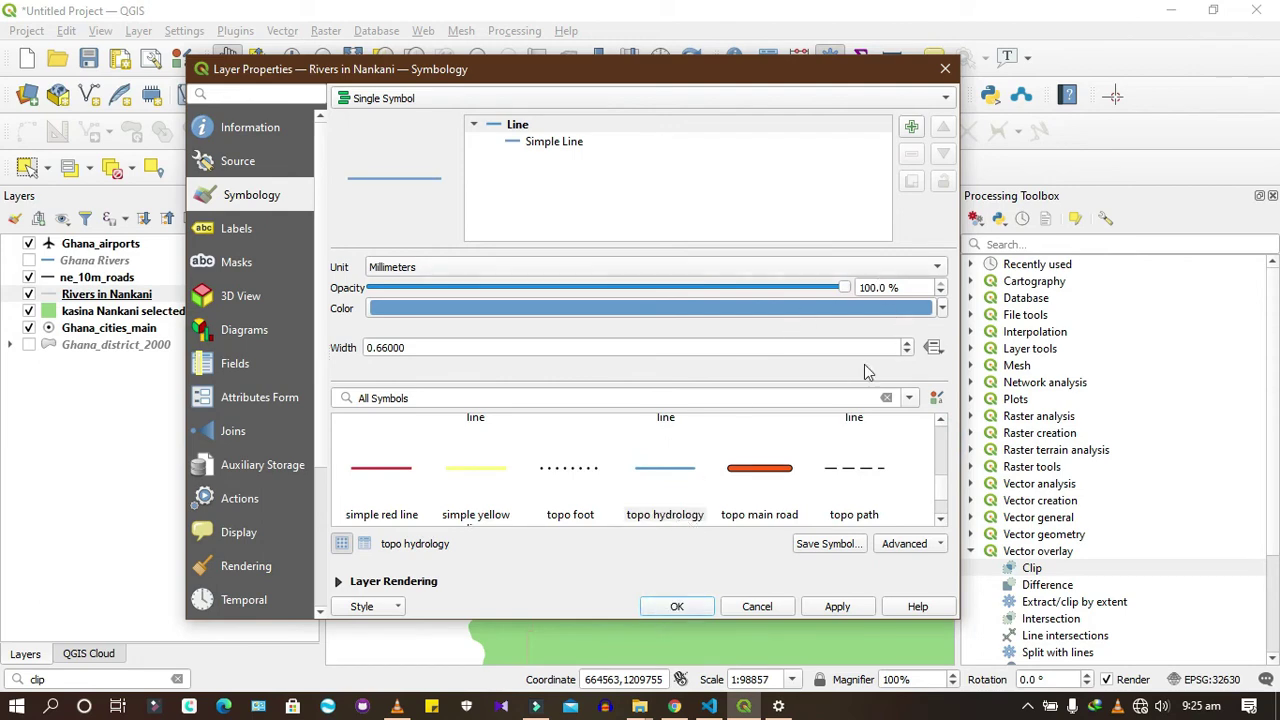
left_click(907, 352)
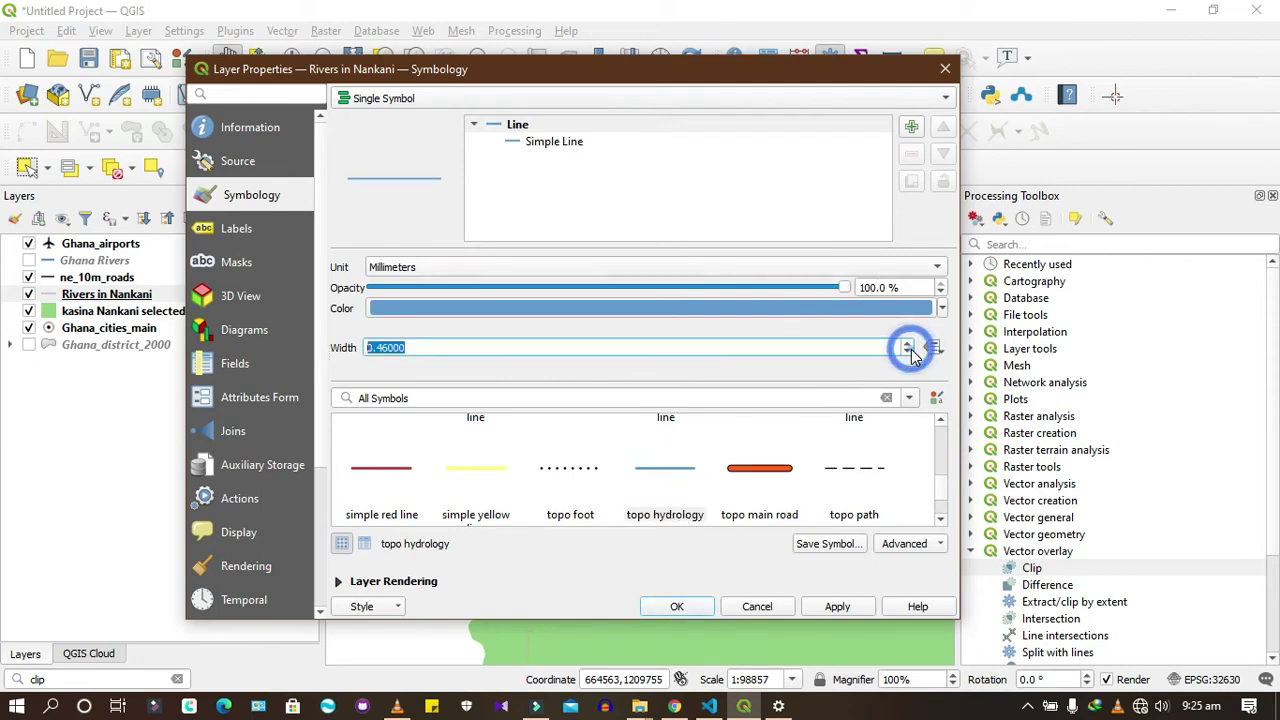
left_click(677, 606)
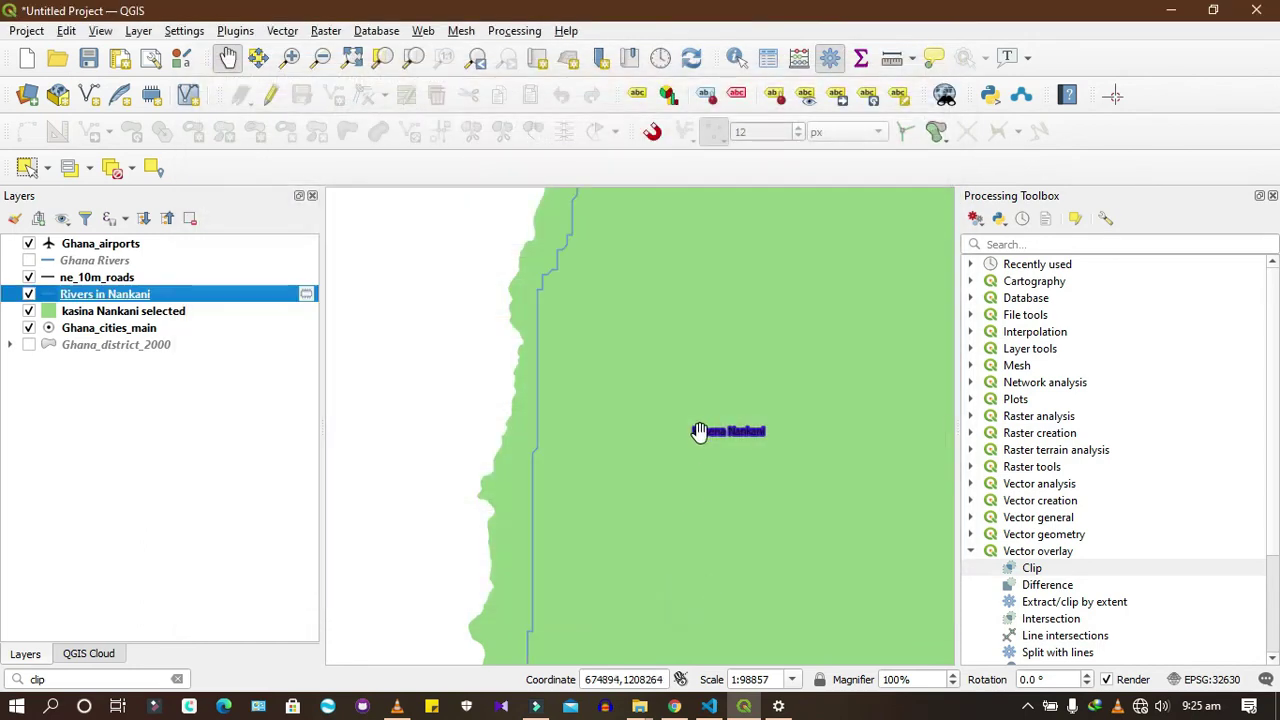
Zoom the map to show the whole Kasena Nankani district and its clipped rivers
scroll(534, 429, "down", 3)
scroll(529, 449, "up", 1)
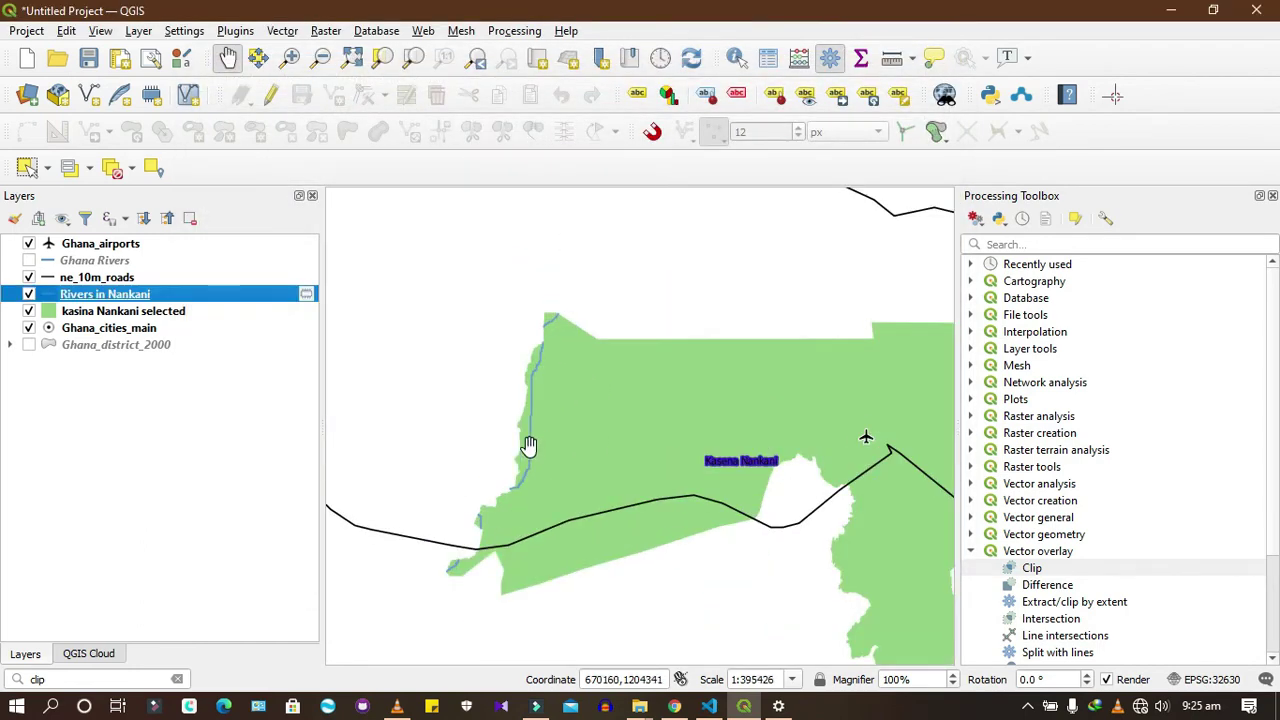
scroll(543, 380, "down", 2)
scroll(668, 461, "up", 3)
scroll(714, 426, "down", 3)
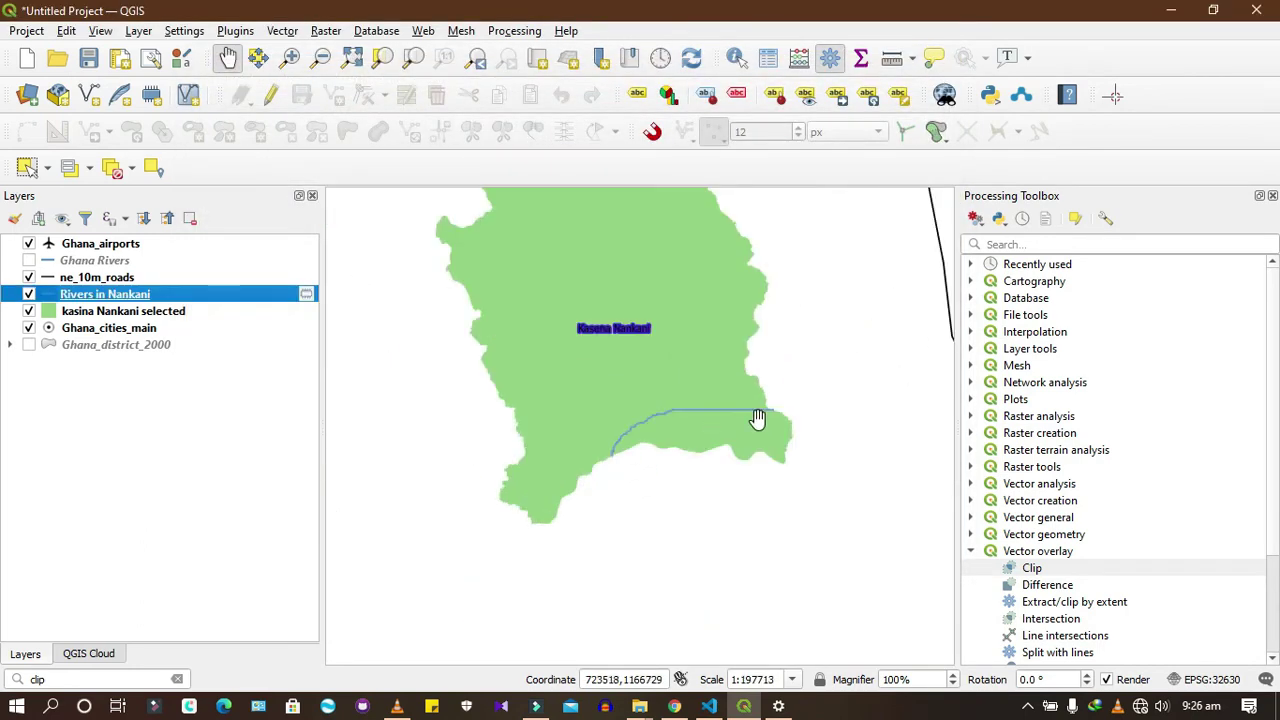
scroll(668, 398, "up", 1)
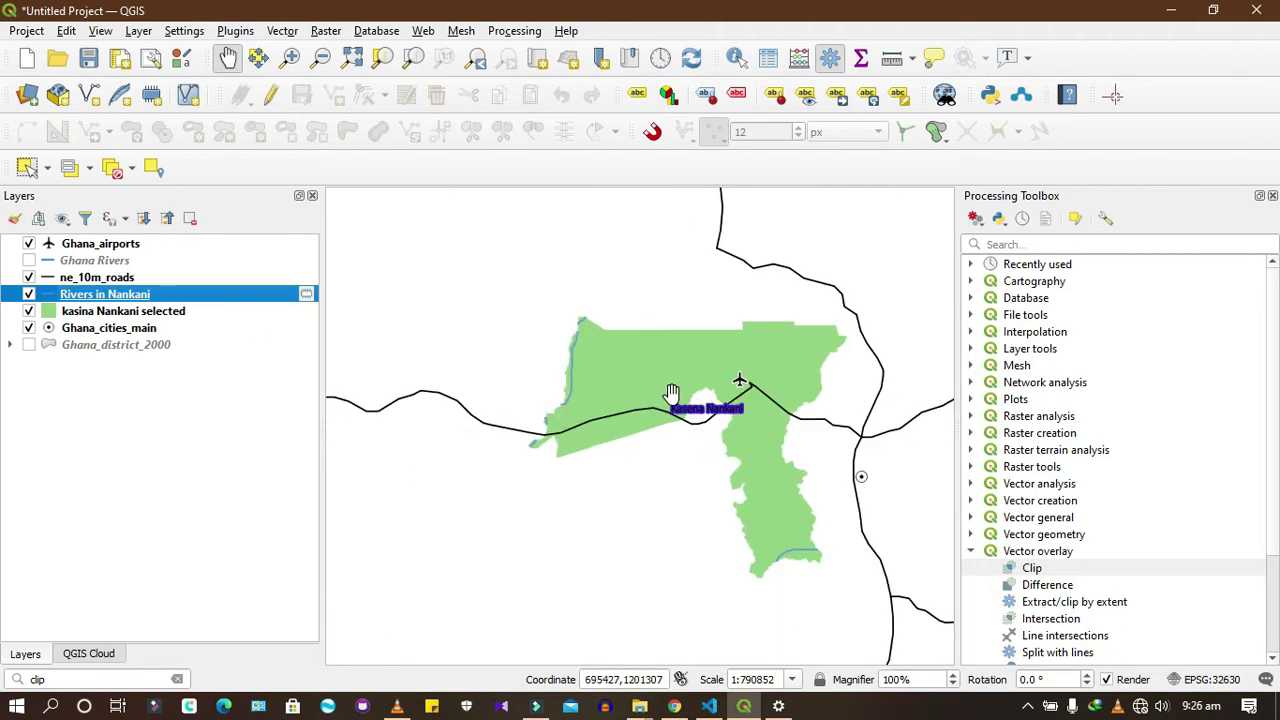
Clip ne_10m_roads with kasina Nankani selected as the overlay layer
double_click(1033, 570)
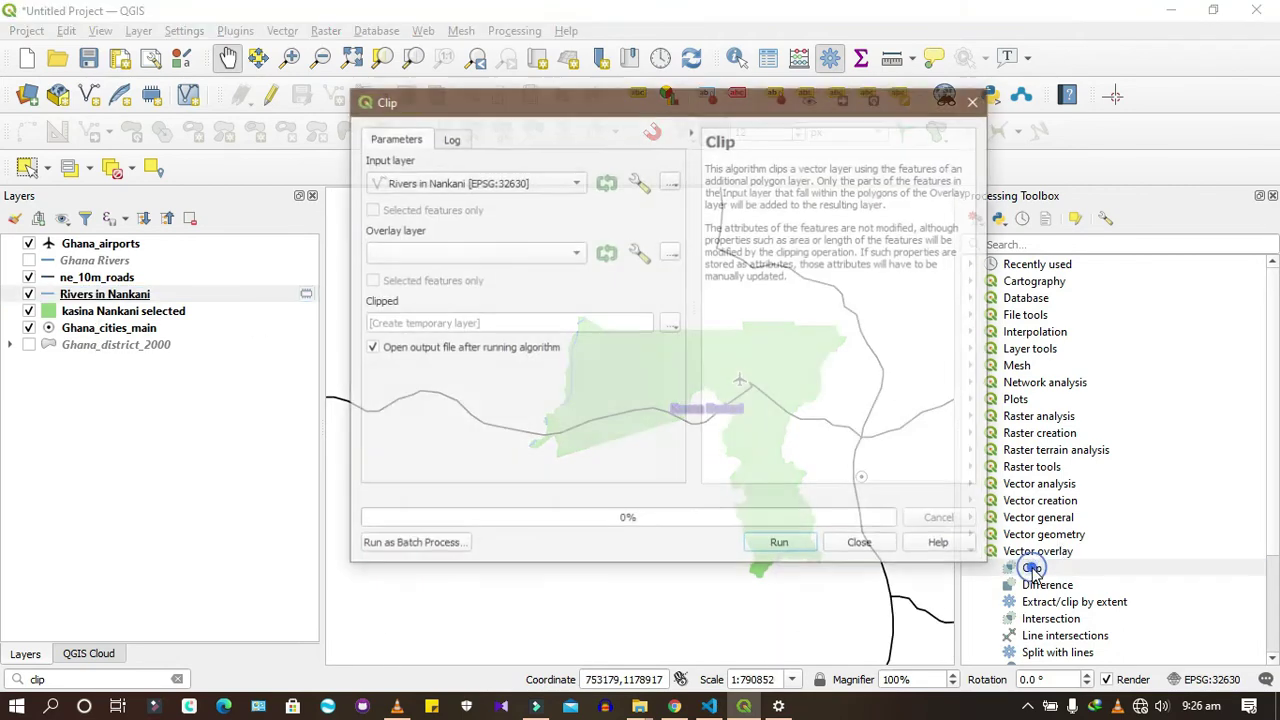
left_click(478, 188)
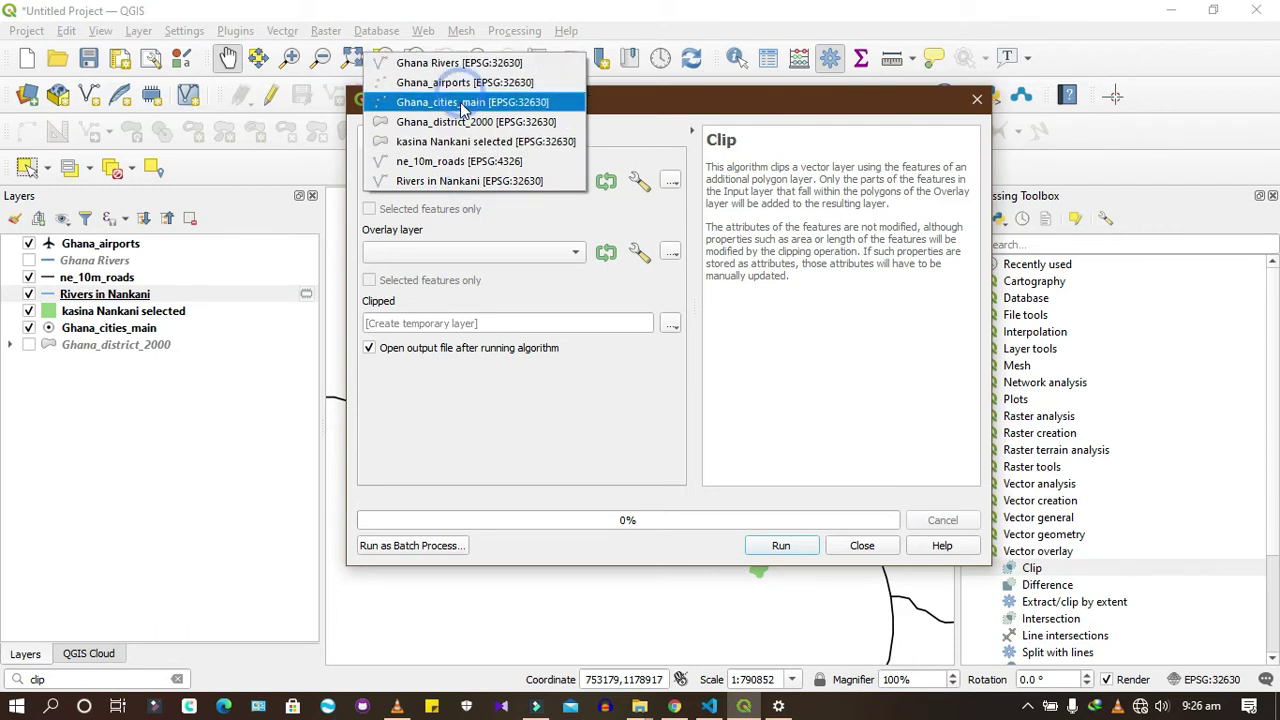
left_click(463, 161)
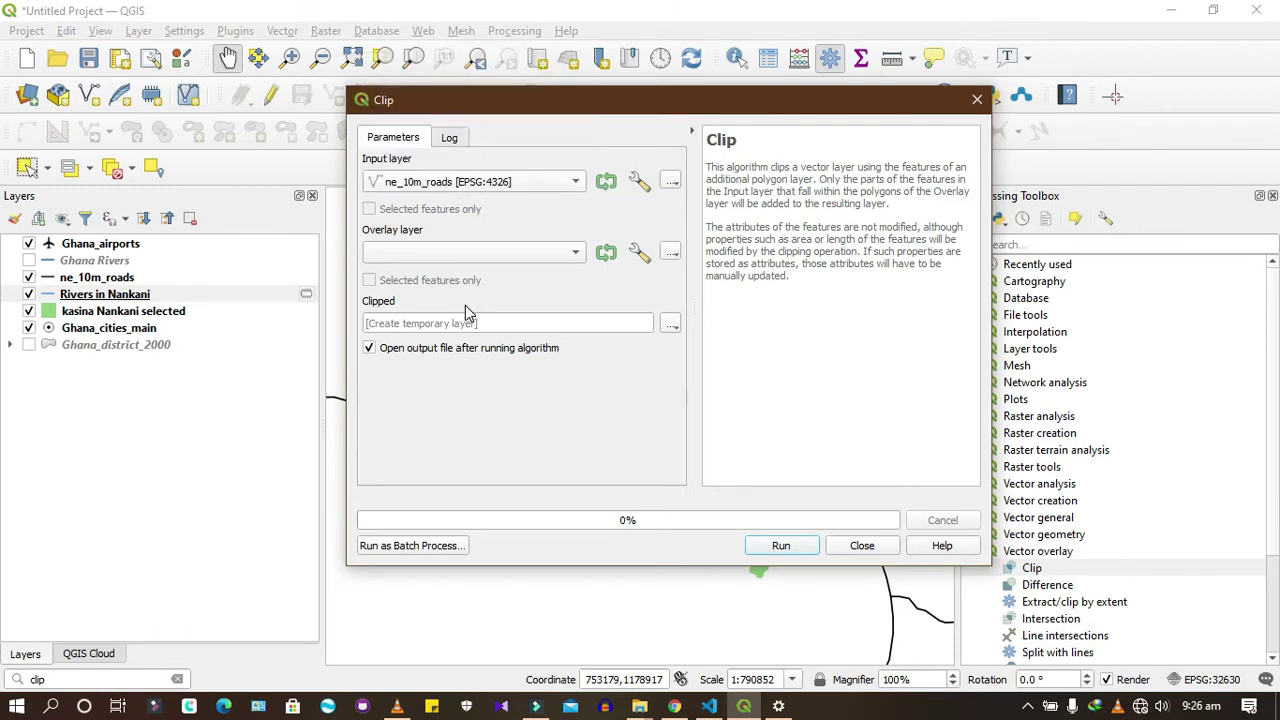
left_click(470, 254)
left_click(462, 269)
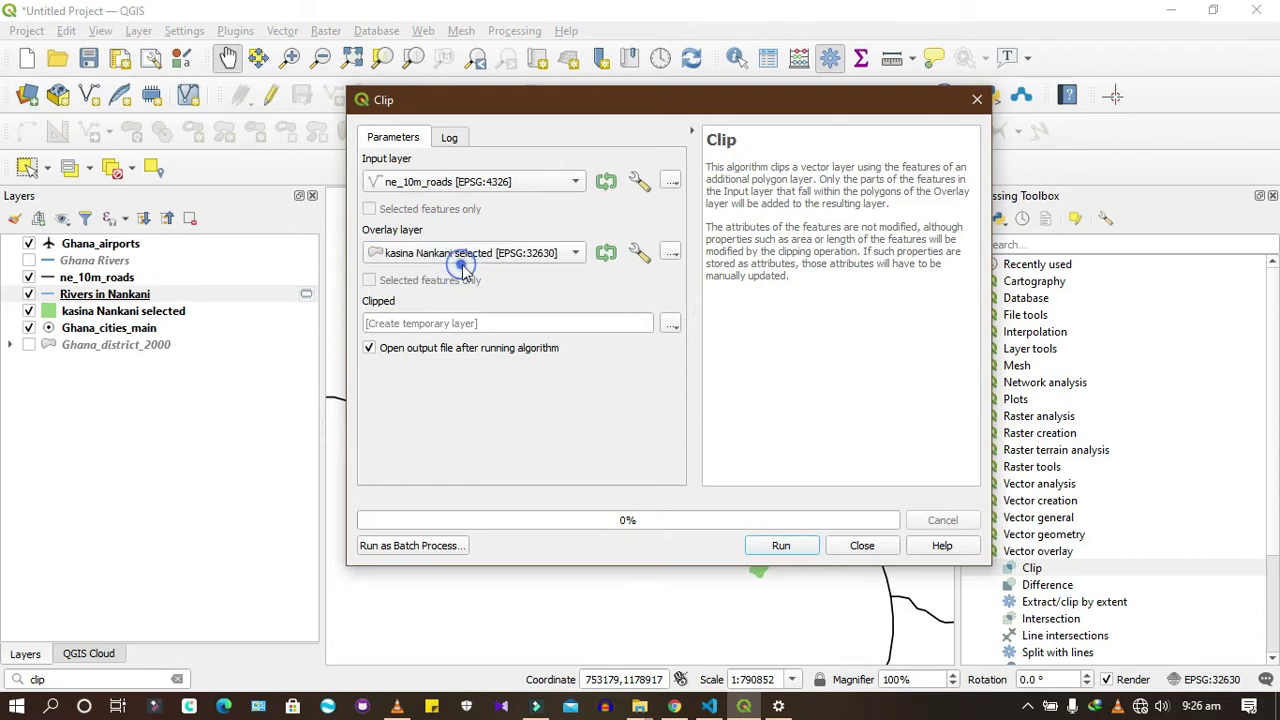
left_click(780, 546)
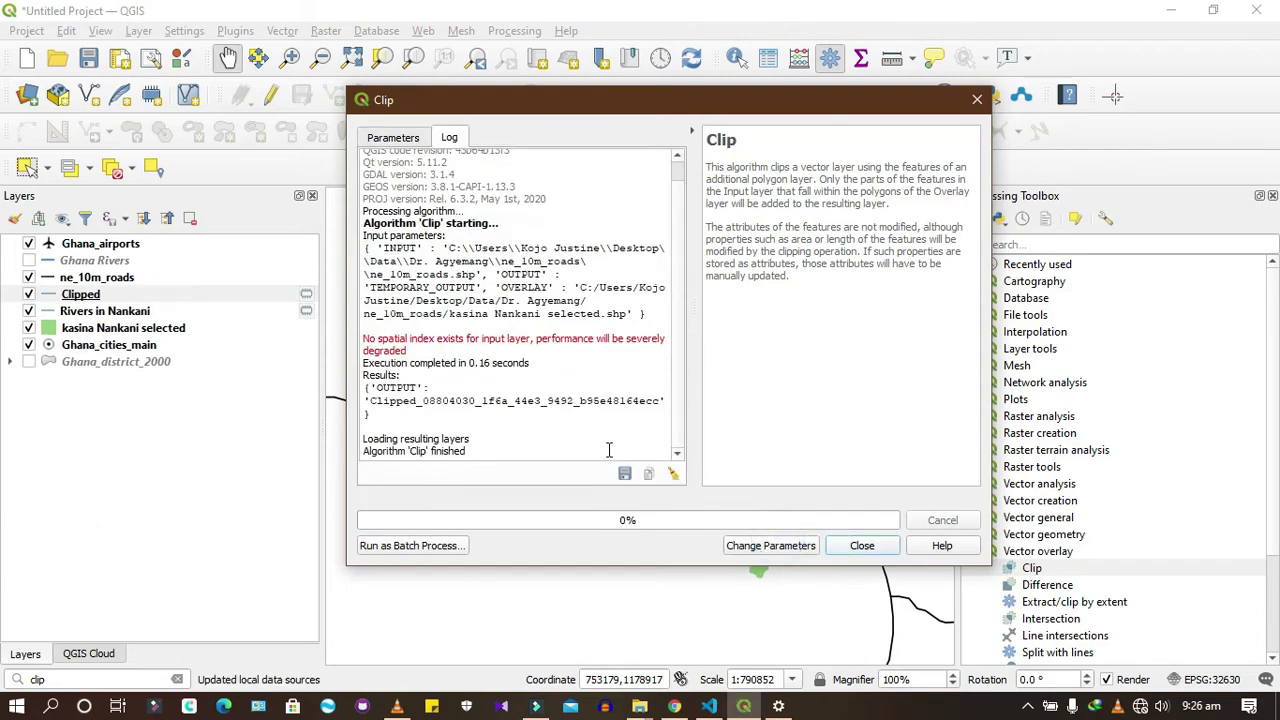
left_click(860, 546)
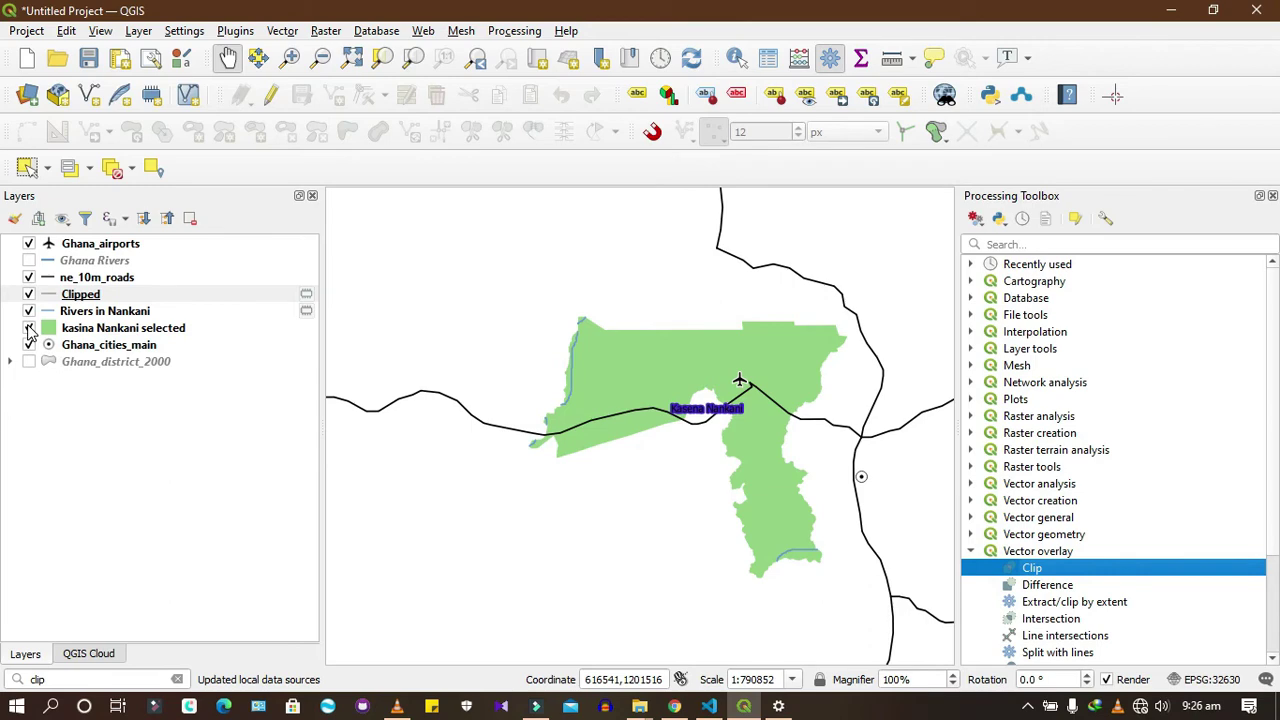
Hide ne_10m_roads and rename the new Clipped roads layer 'Roads in Nankani'
left_click(28, 277)
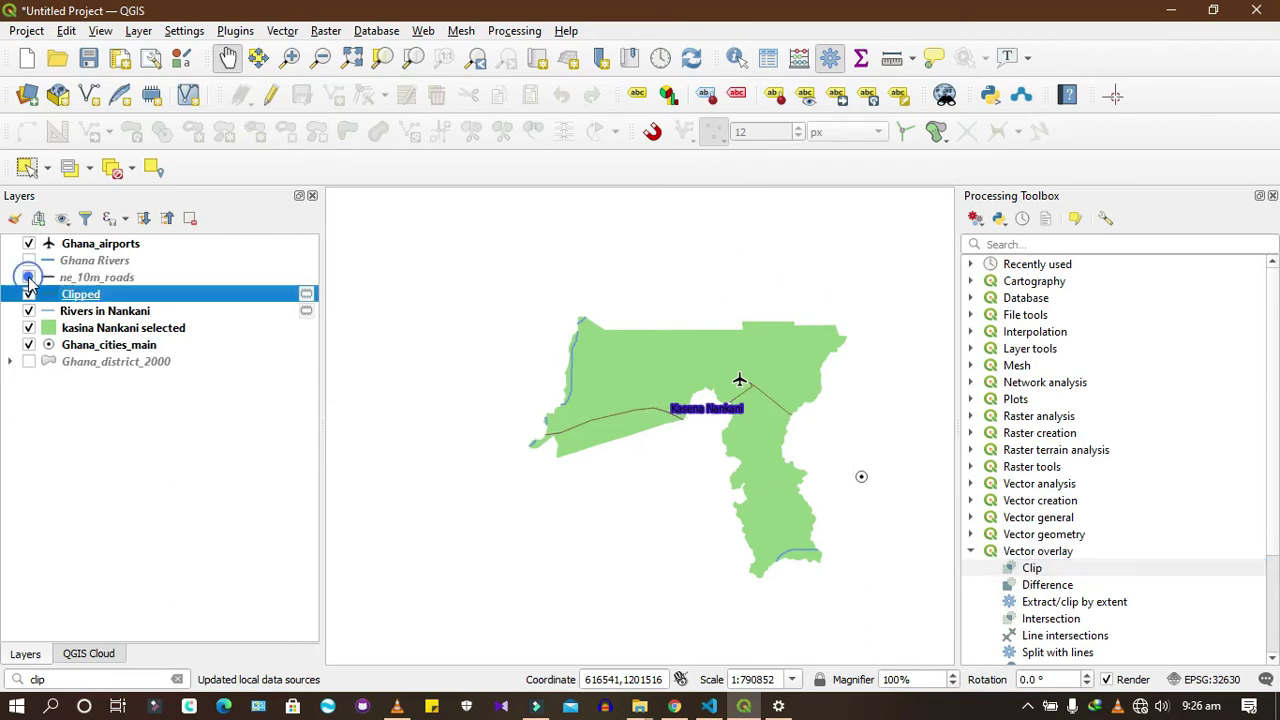
right_click(98, 298)
left_click(158, 119)
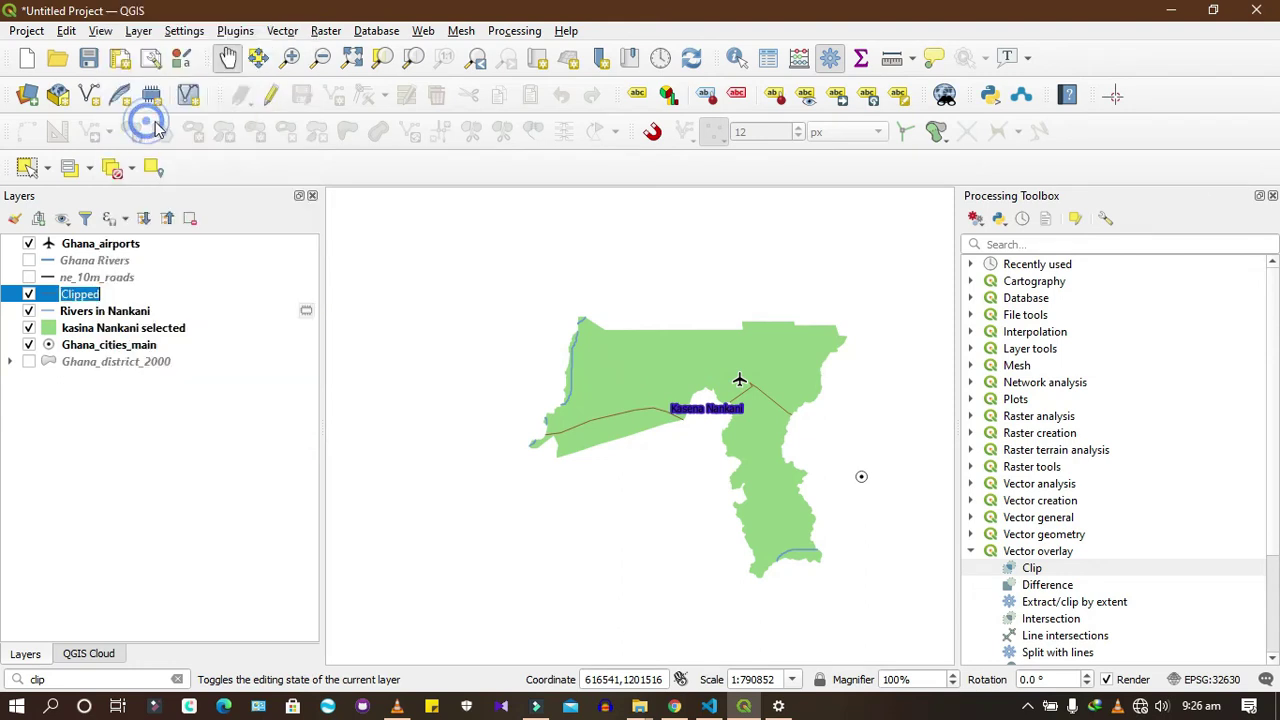
type("Roa")
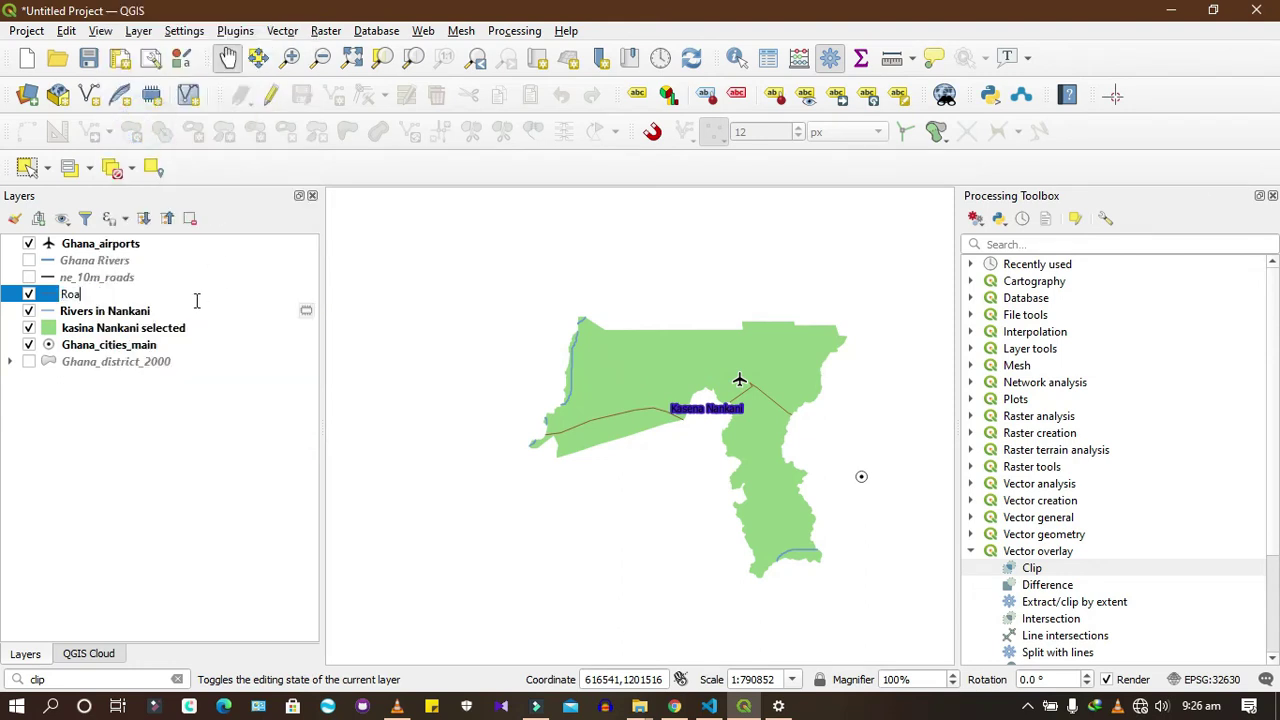
type("ds  in Nankani")
key("Return")
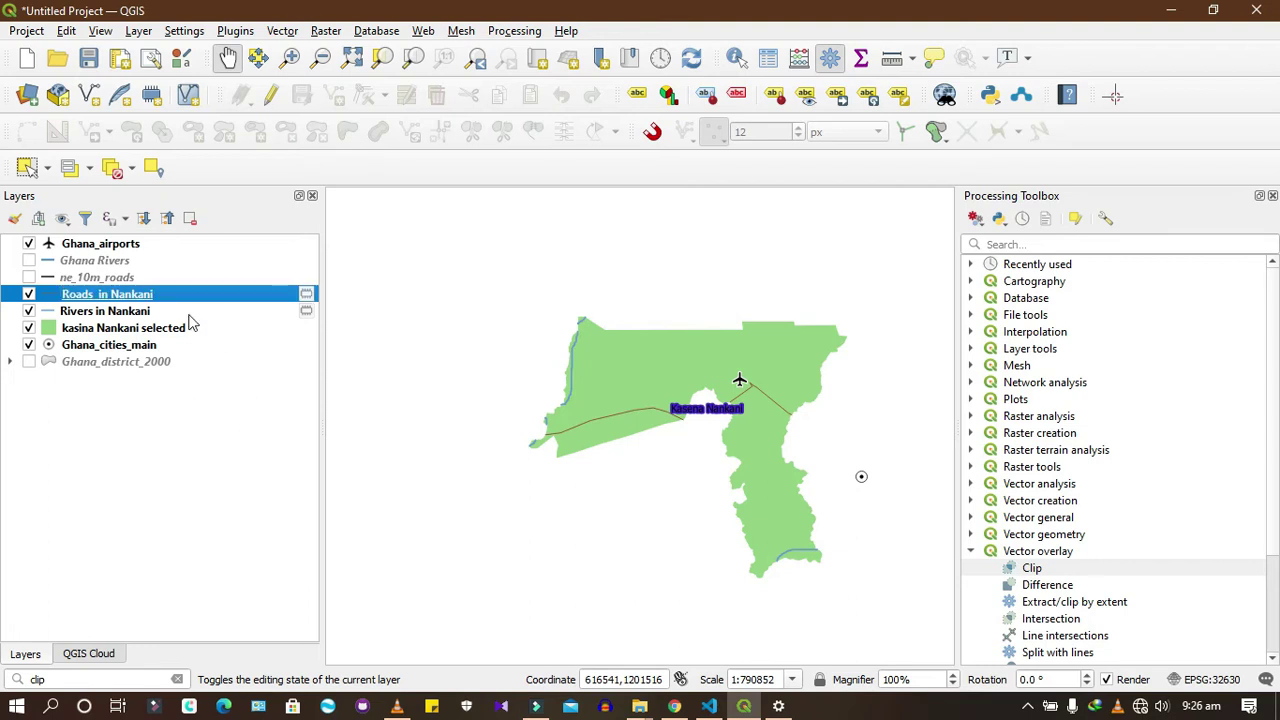
scroll(649, 420, "up", 4)
scroll(617, 320, "down", 1)
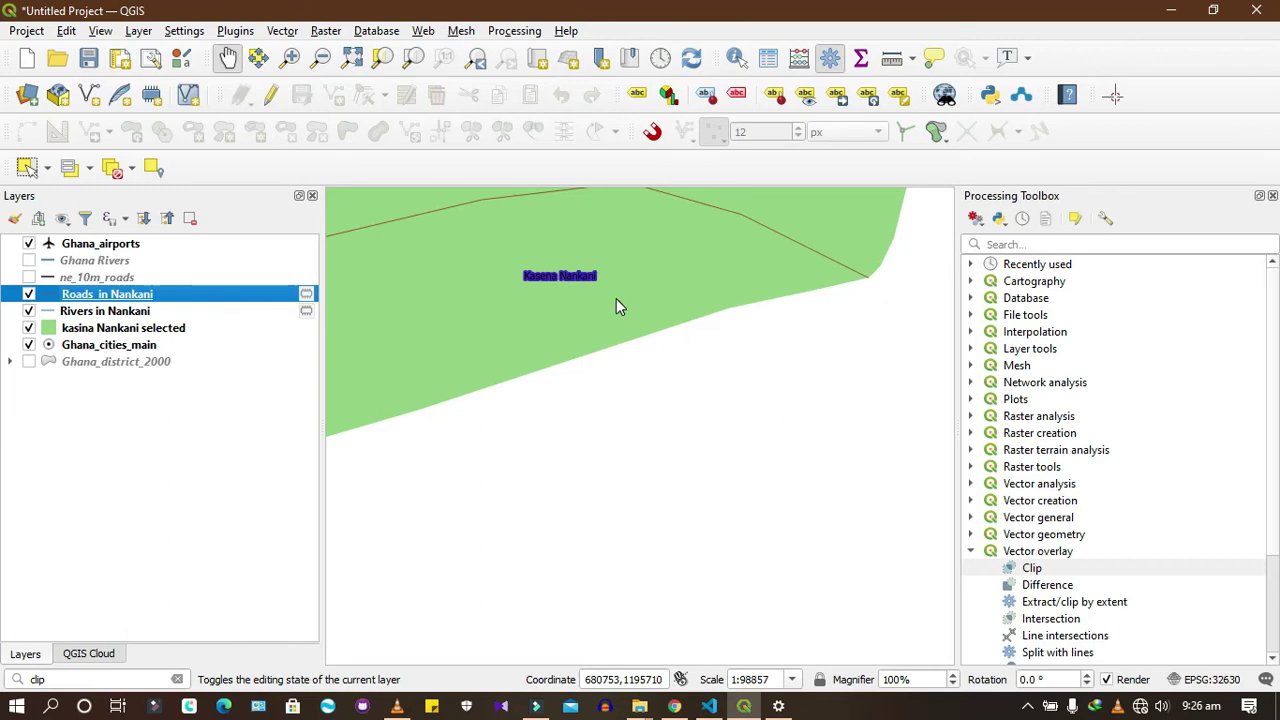
scroll(880, 497, "down", 10)
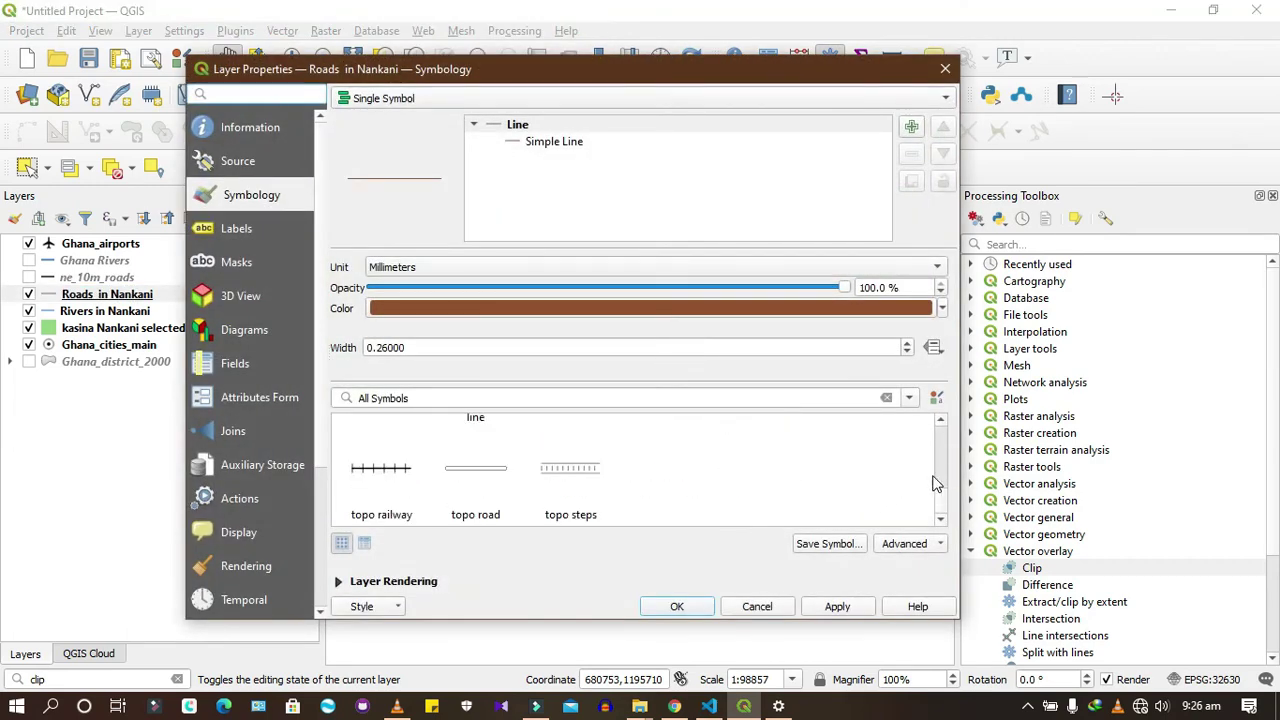
Style Roads in Nankani with the simple red line preset and zoom out to the district
mouse_move(940, 513)
left_mouse_down()
mouse_move(948, 483)
mouse_move(948, 497)
left_mouse_up()
left_click(368, 505)
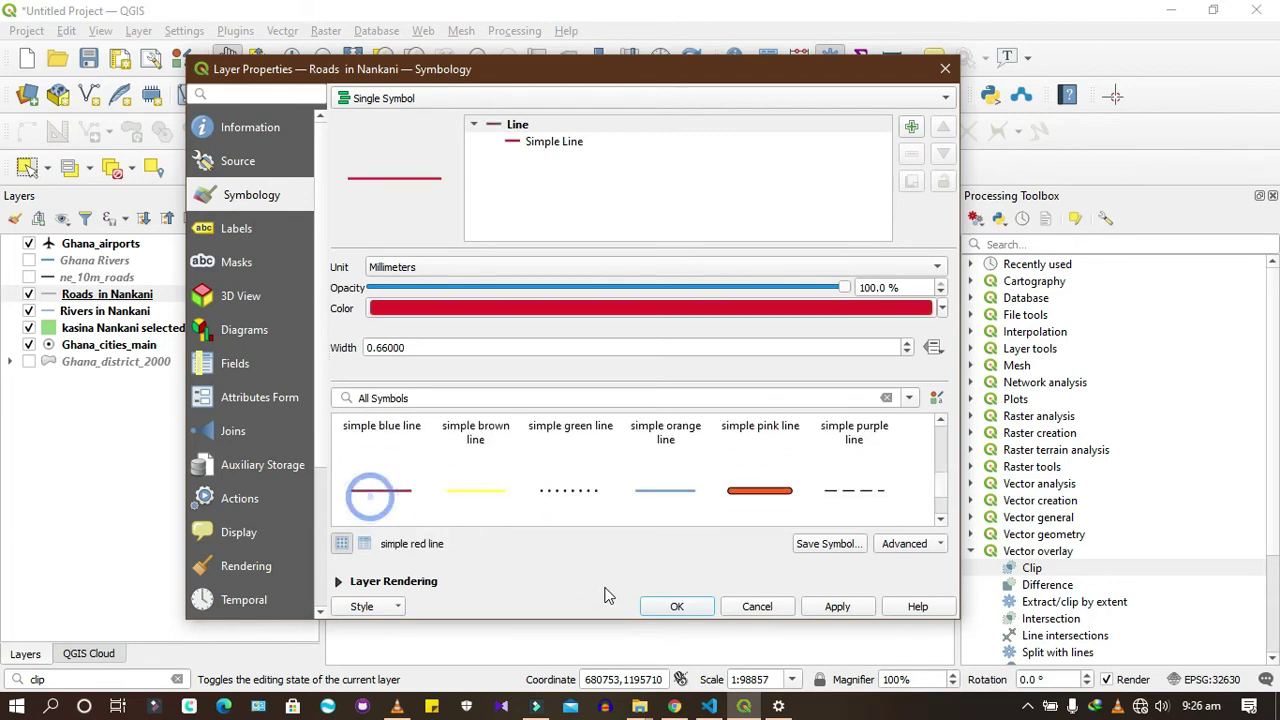
left_click(663, 606)
scroll(700, 473, "down", 1)
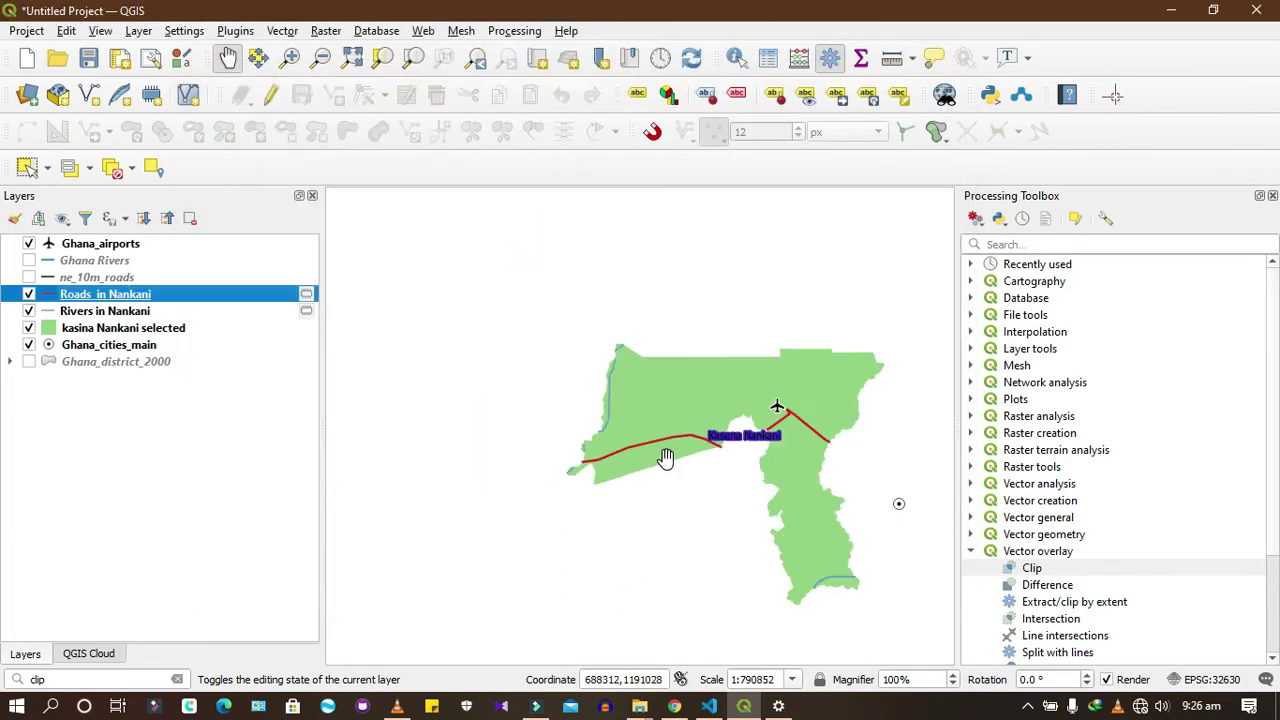
scroll(709, 400, "up", 1)
scroll(506, 382, "down", 1)
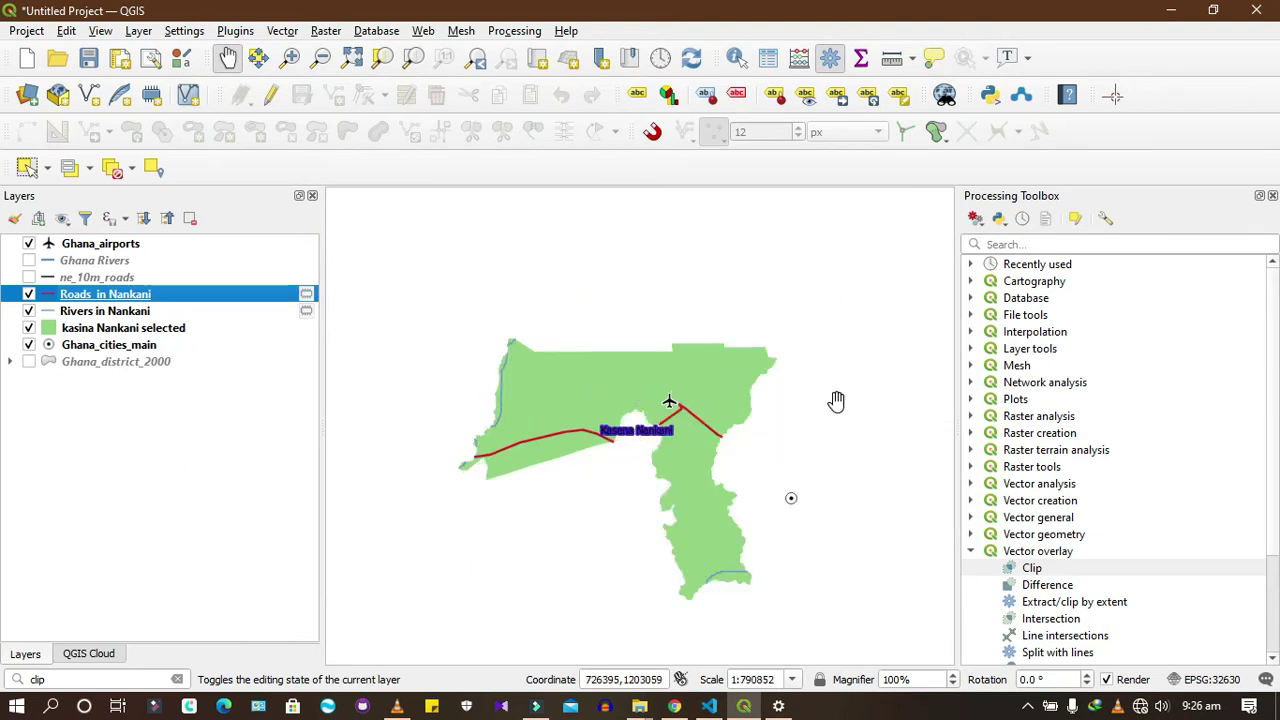
left_click(118, 248)
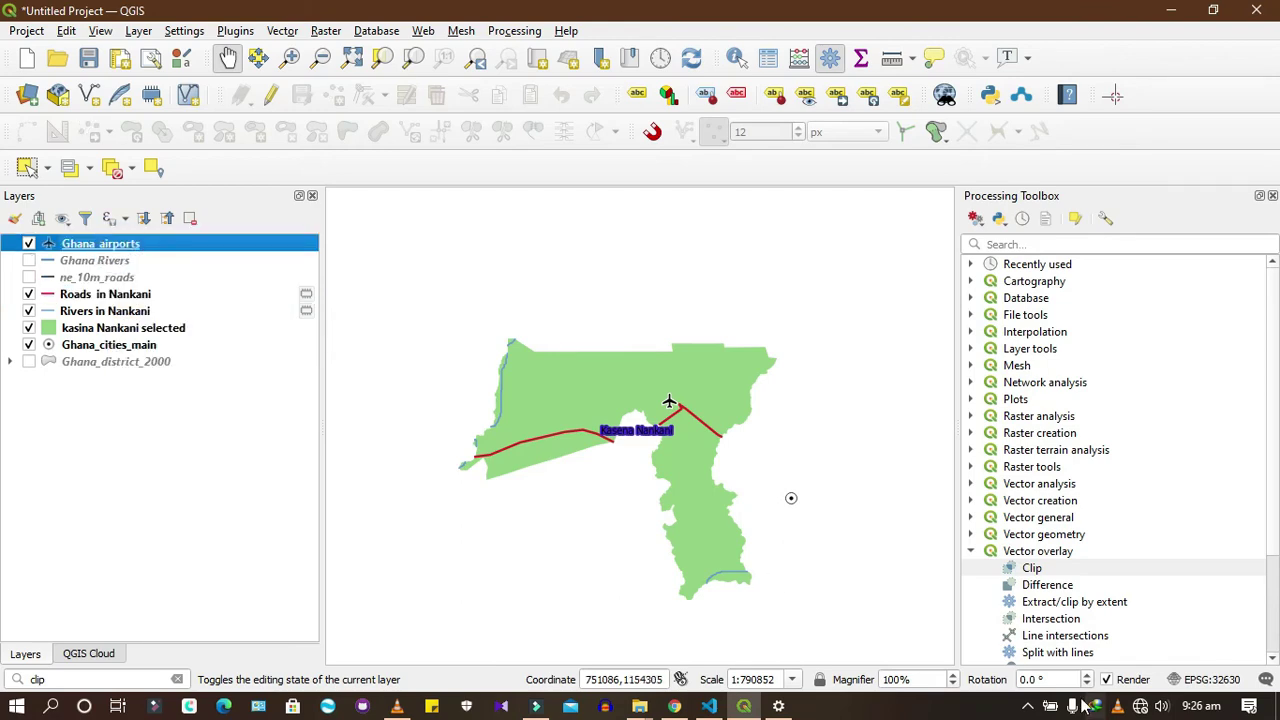
Clip Ghana_airports with kasina Nankani selected as the clipping boundary
double_click(1032, 568)
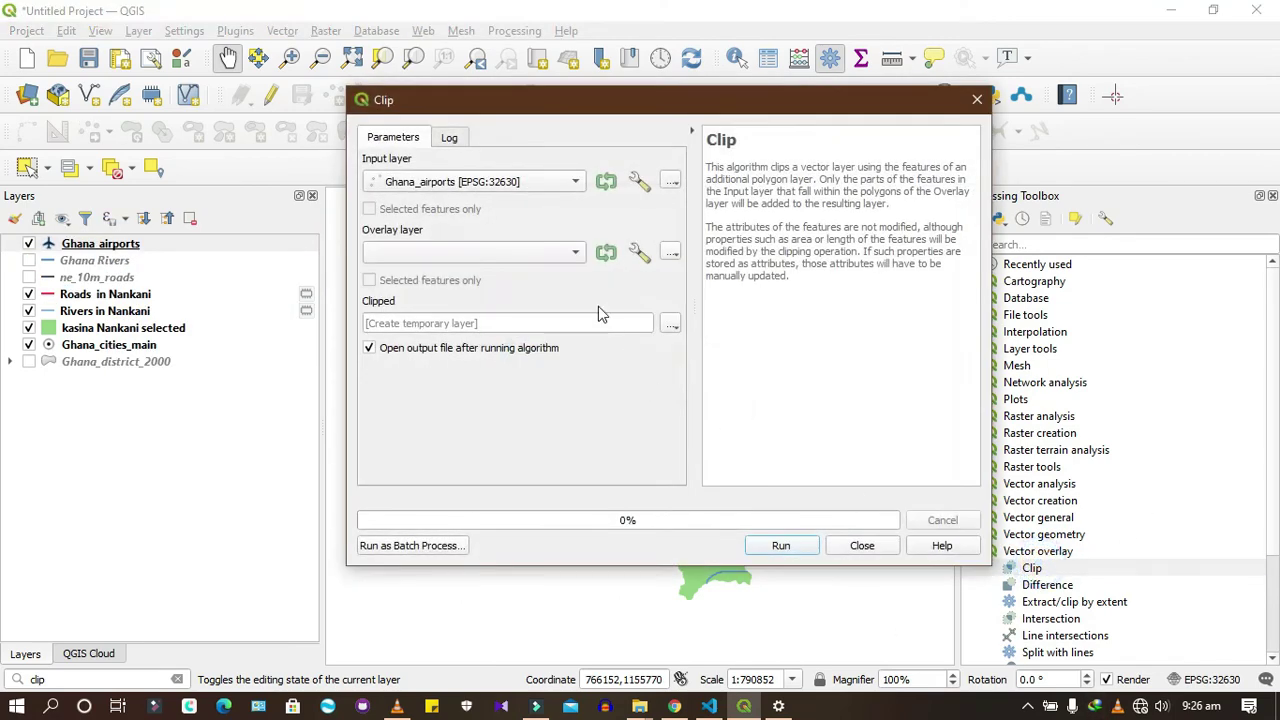
left_click(515, 181)
left_click(522, 182)
left_click(526, 260)
left_click(518, 272)
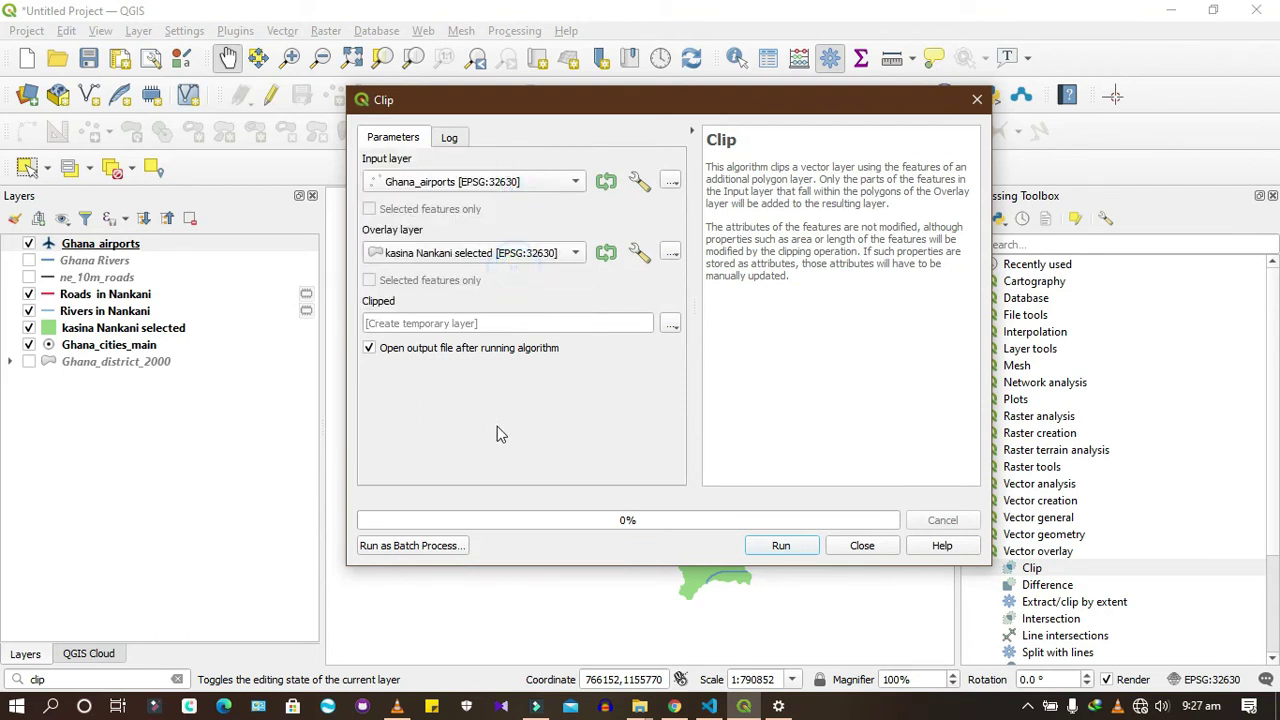
left_click(785, 548)
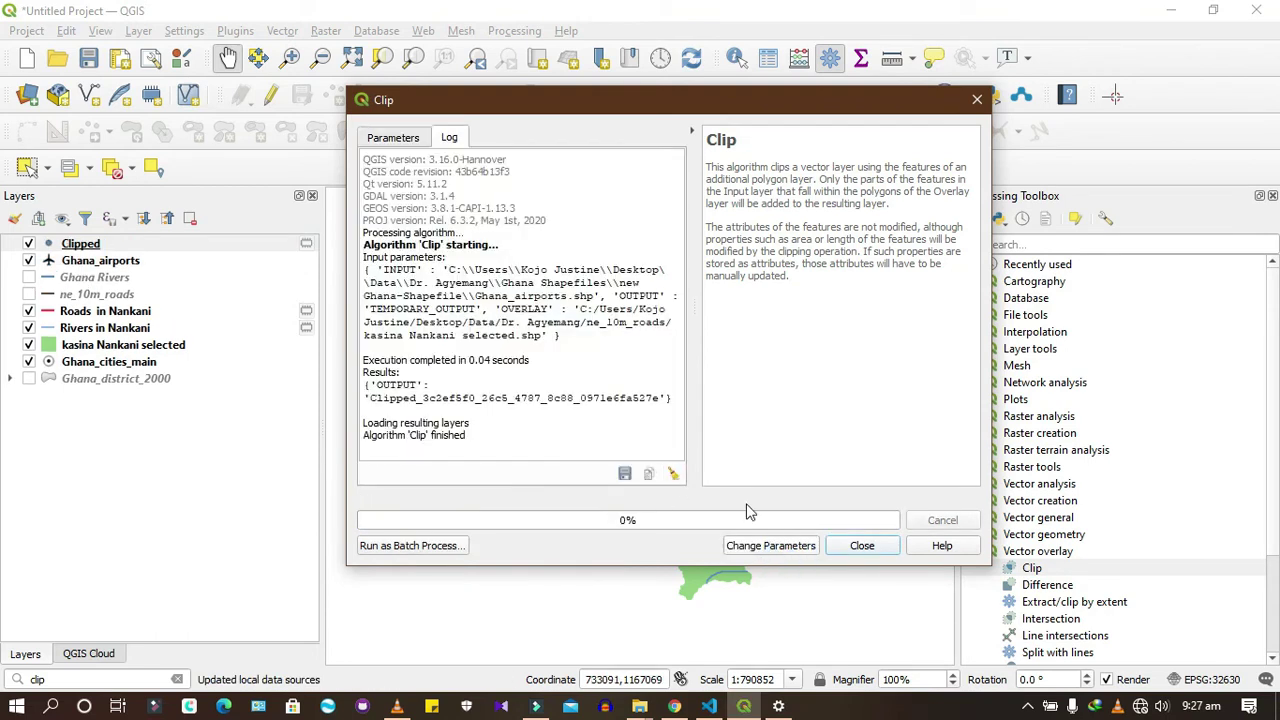
left_click(860, 546)
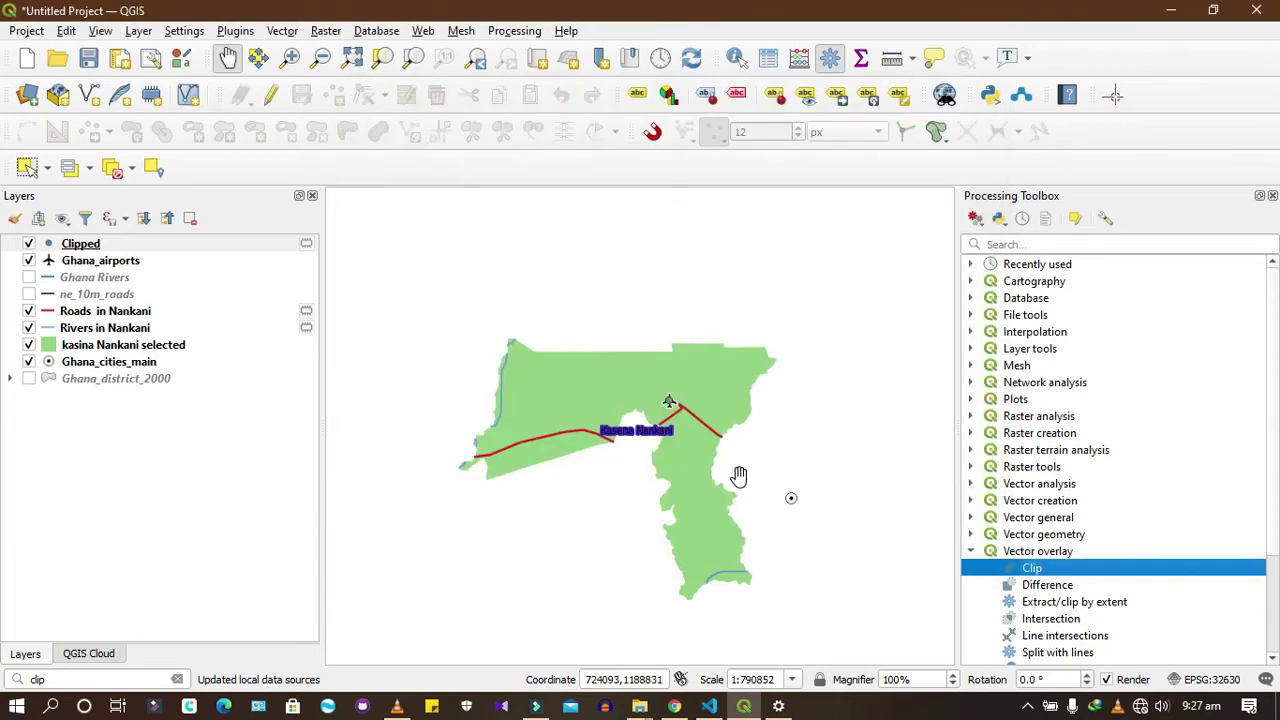
scroll(670, 400, "up", 2)
scroll(675, 383, "up", 6)
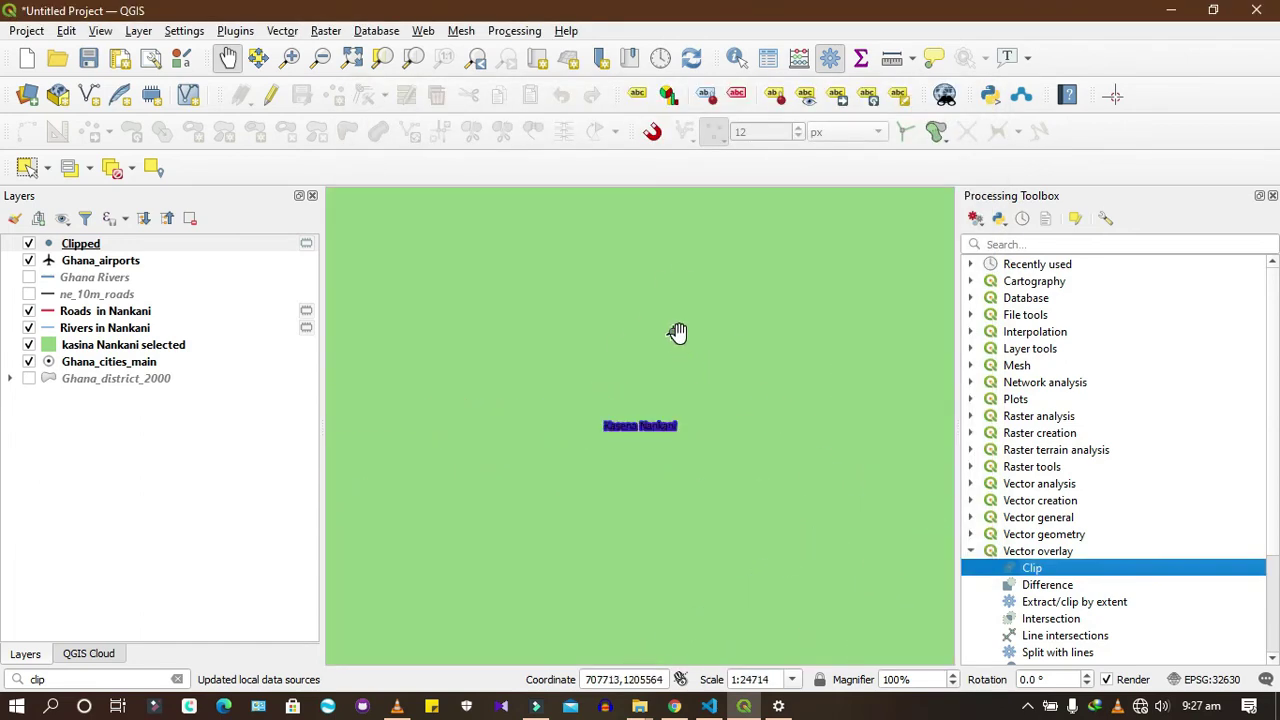
scroll(658, 350, "down", 9)
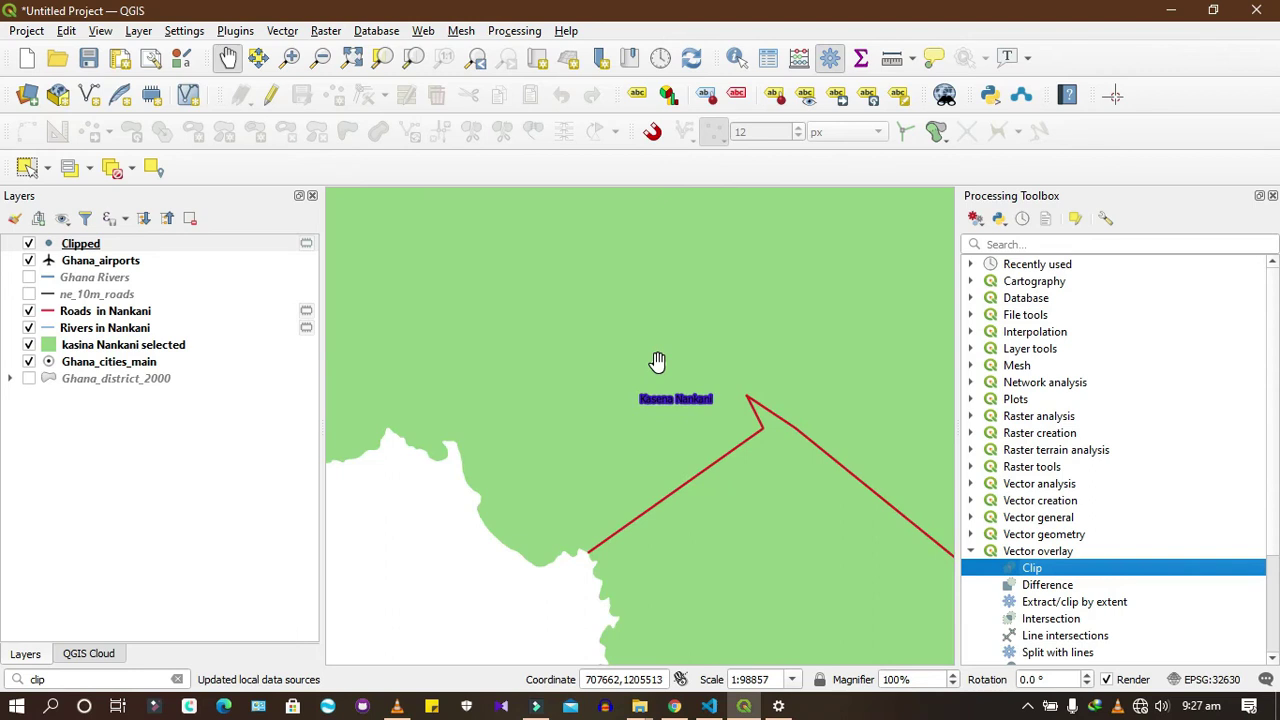
Hide Ghana_airports and draw the Clipped airport point with the 'topo airport' plane symbol
left_click(29, 260)
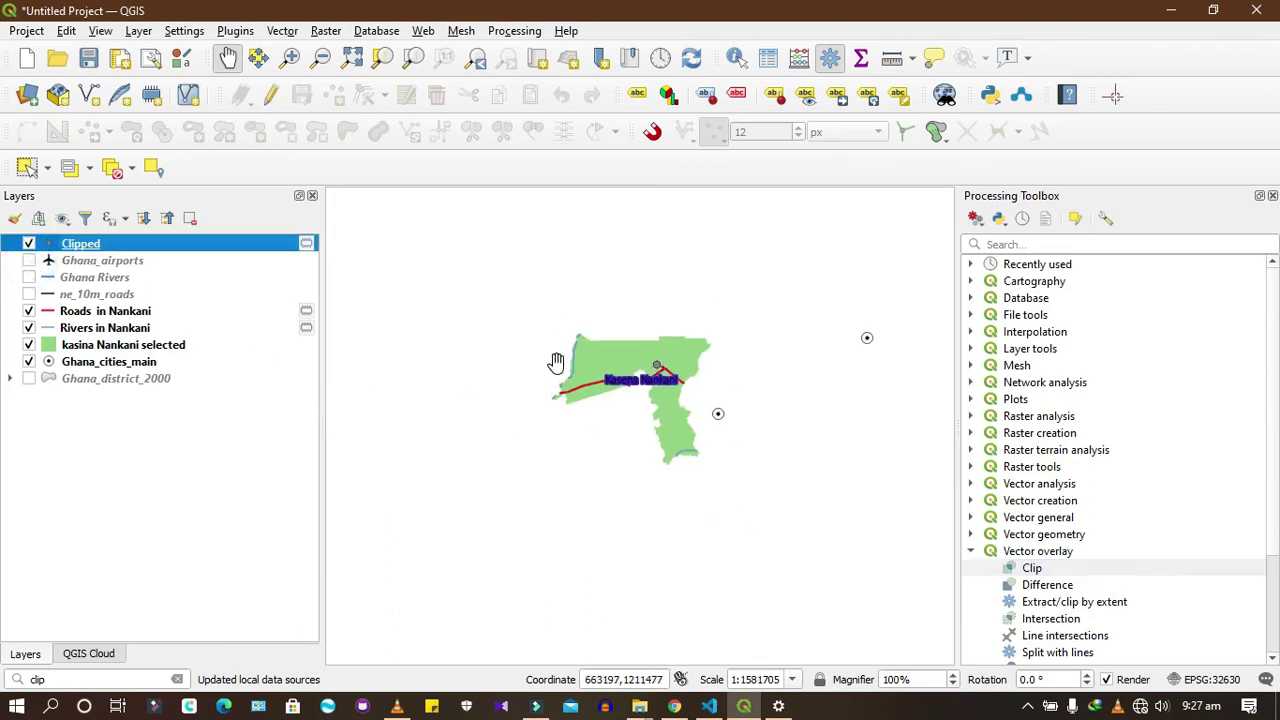
double_click(70, 245)
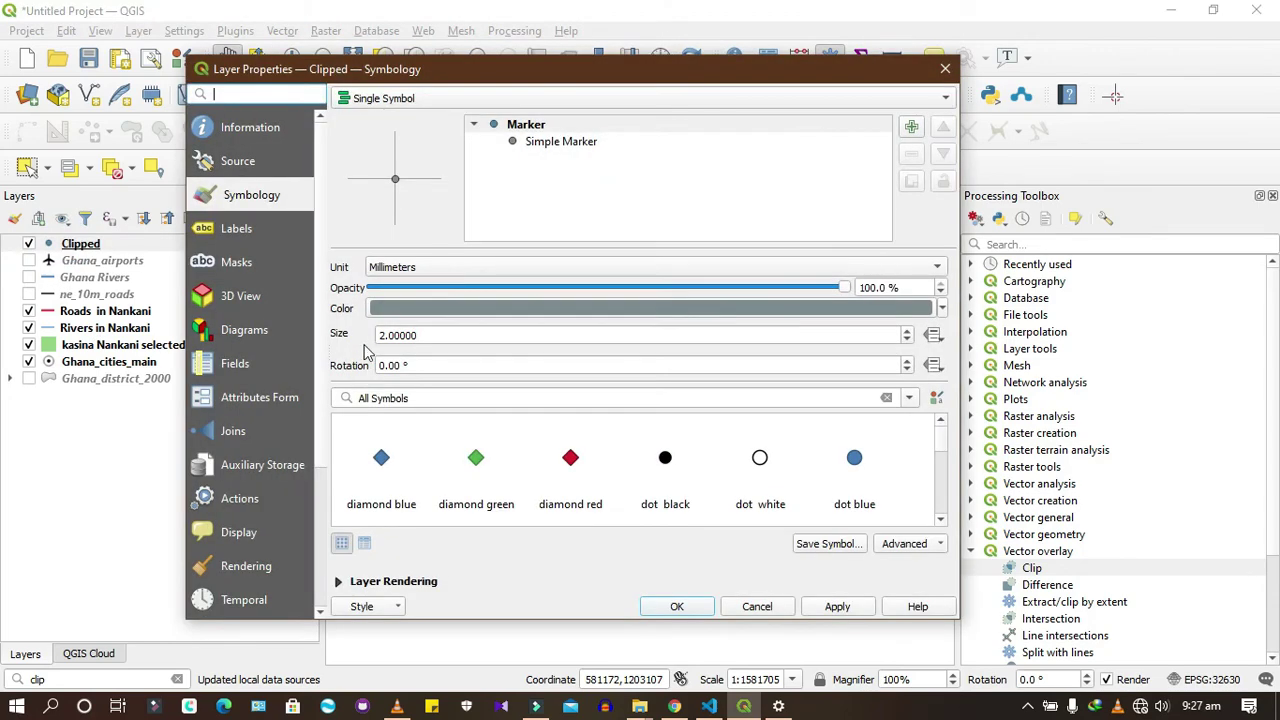
scroll(752, 500, "down", 5)
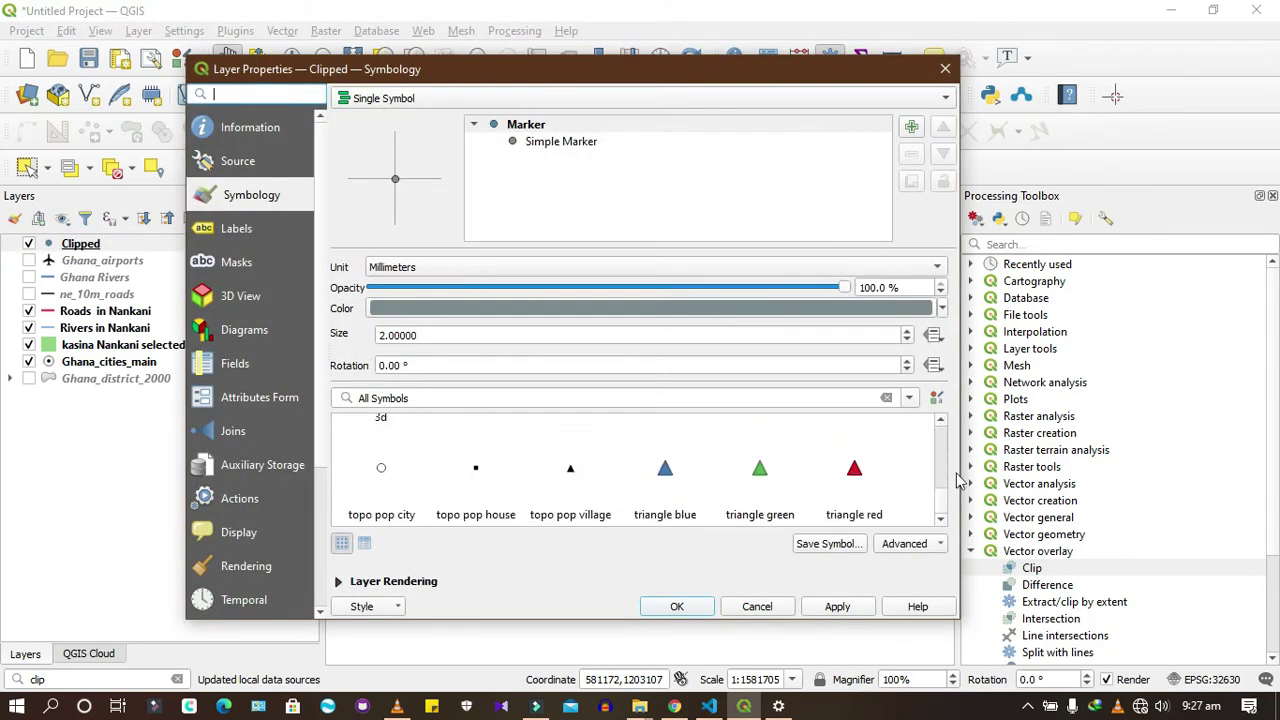
scroll(940, 484, "up", 4)
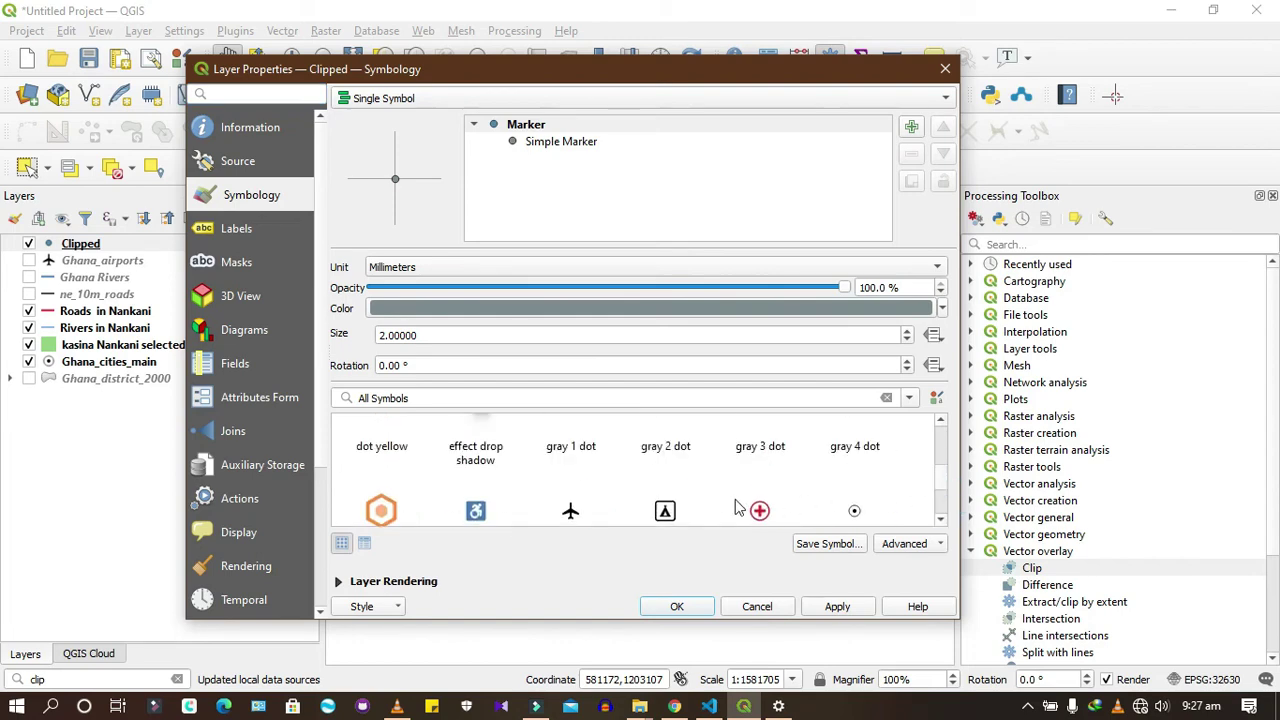
left_click(570, 510)
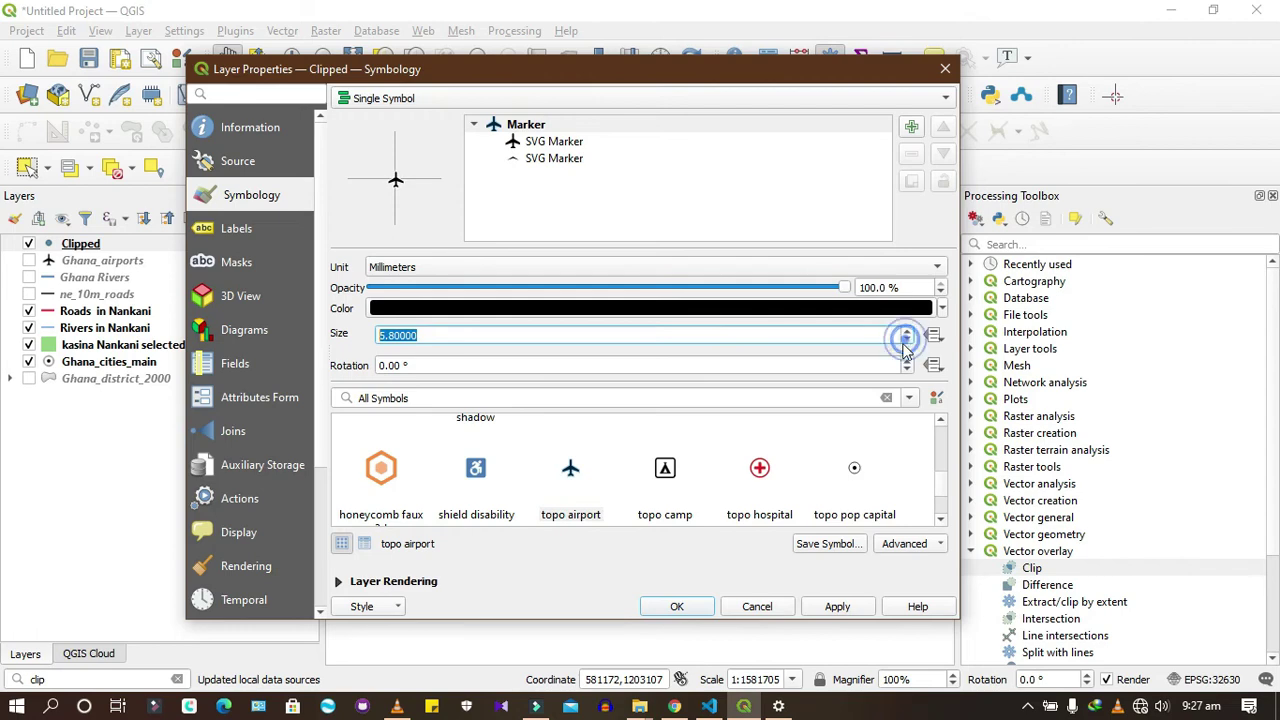
left_click(677, 606)
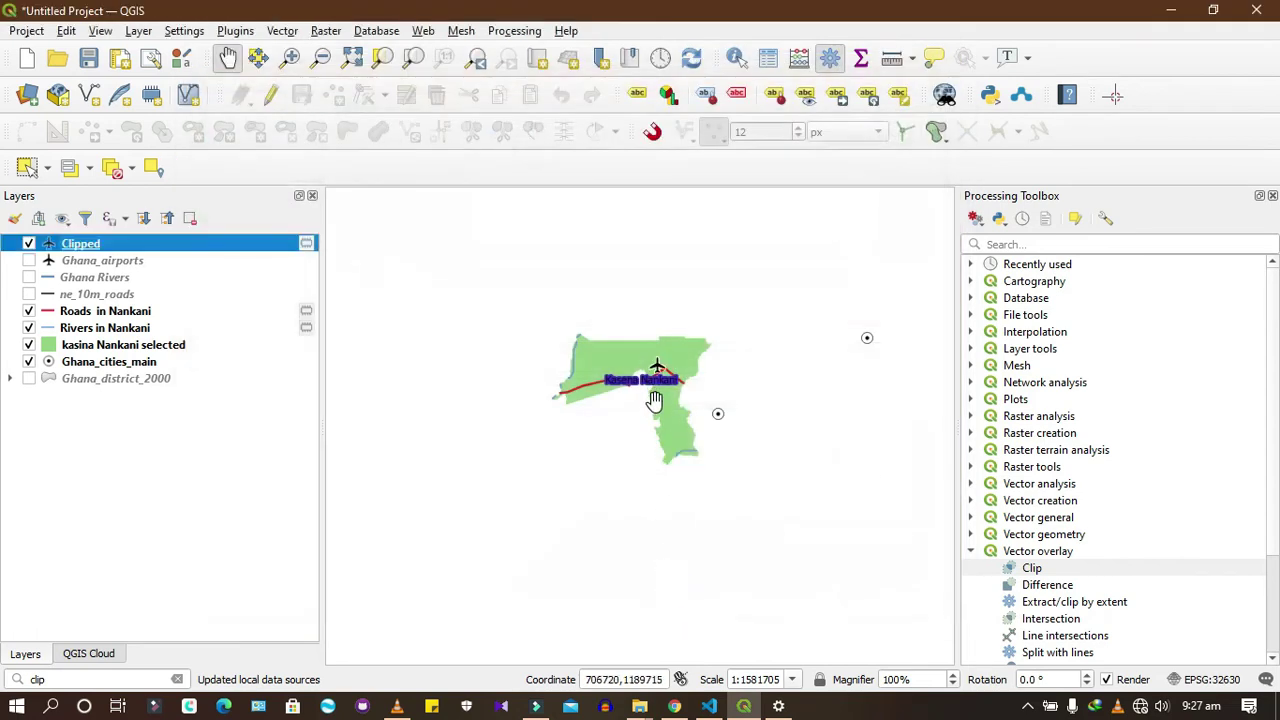
scroll(657, 370, "down", 3)
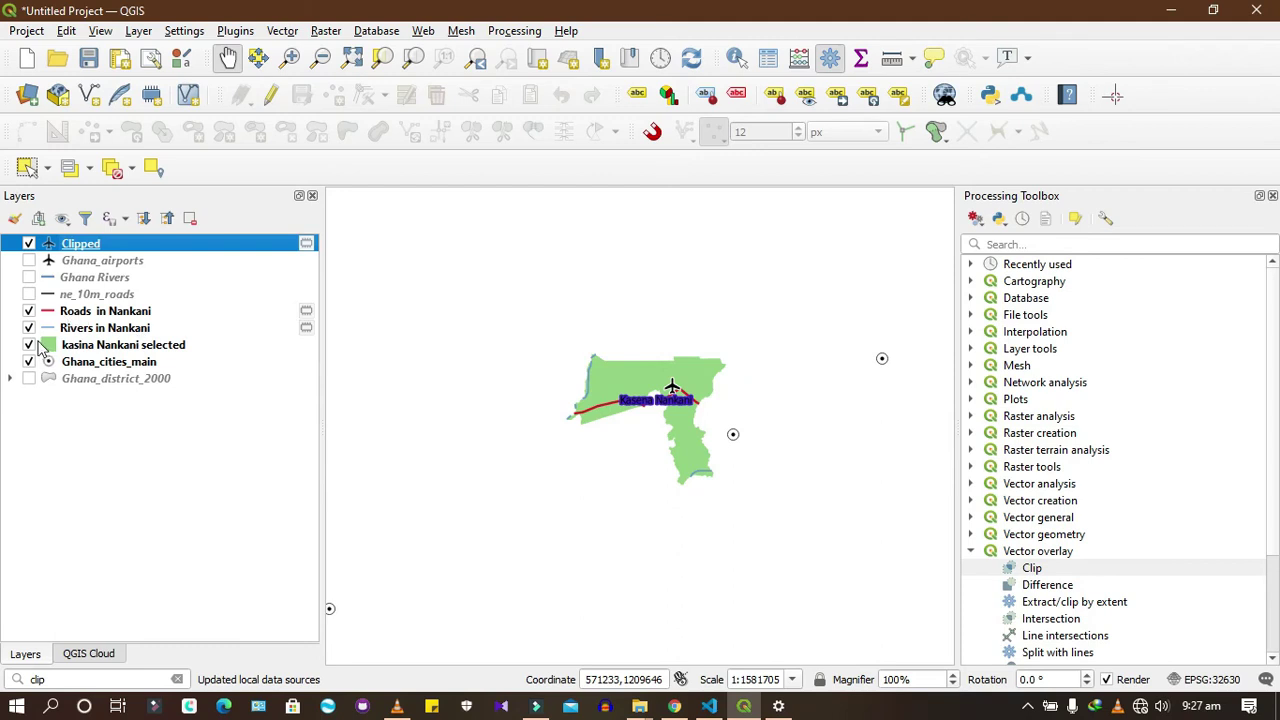
scroll(740, 440, "up", 1)
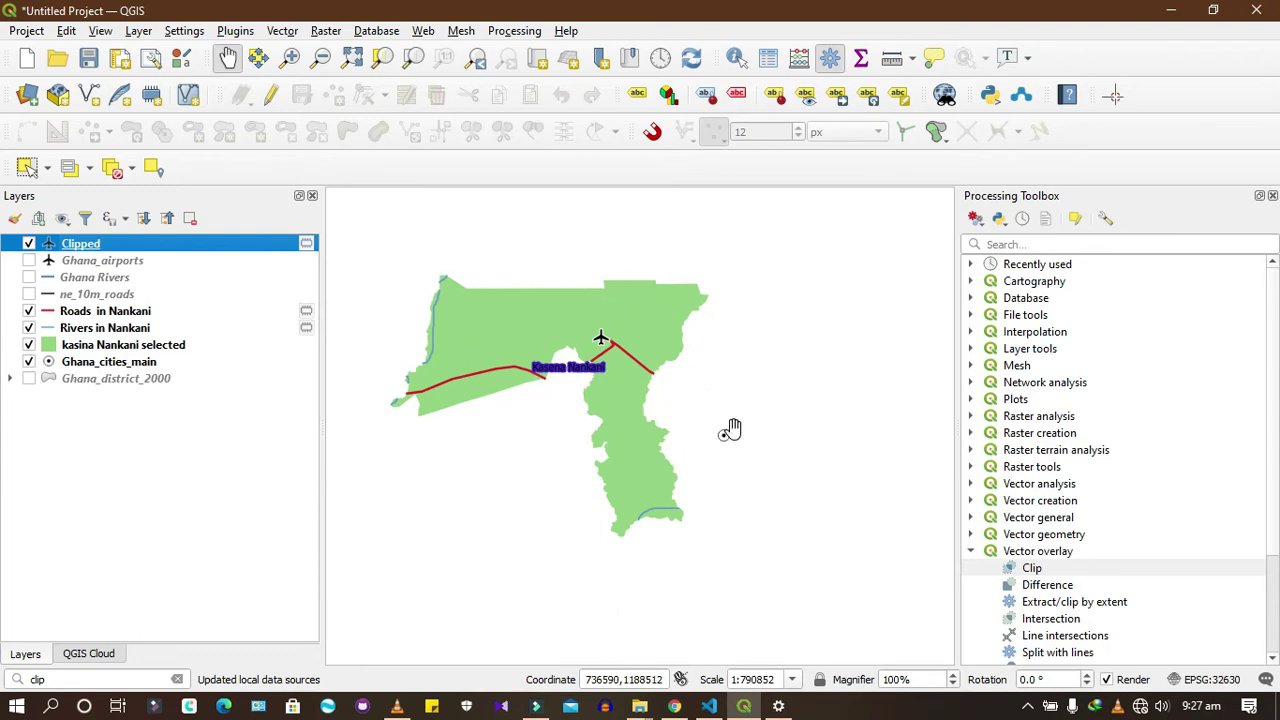
scroll(566, 364, "up", 3)
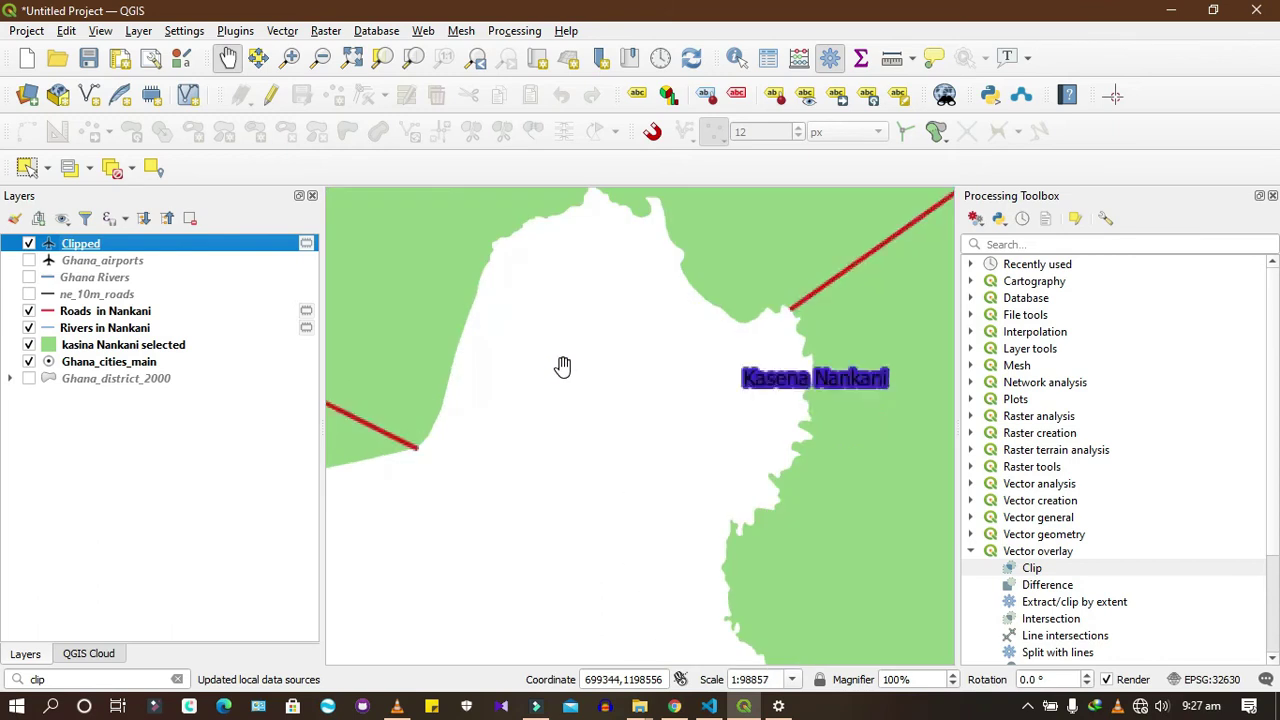
scroll(577, 363, "down", 3)
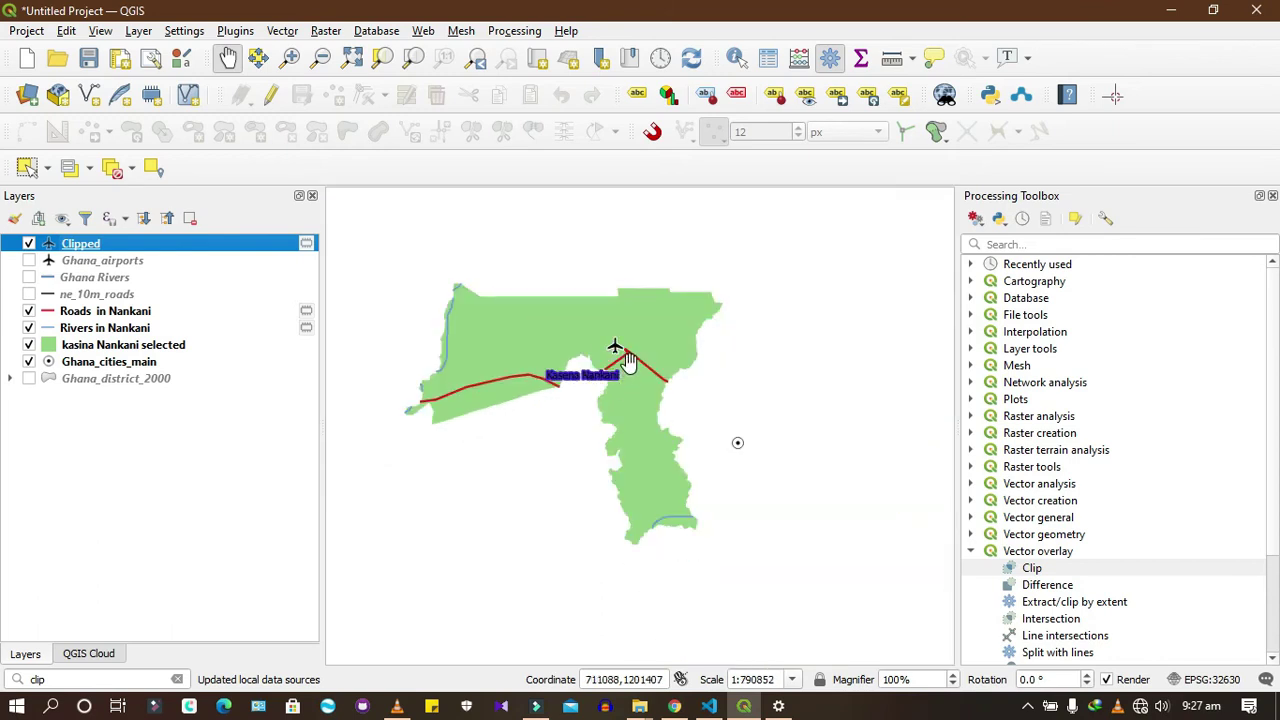
scroll(628, 376, "down", 3)
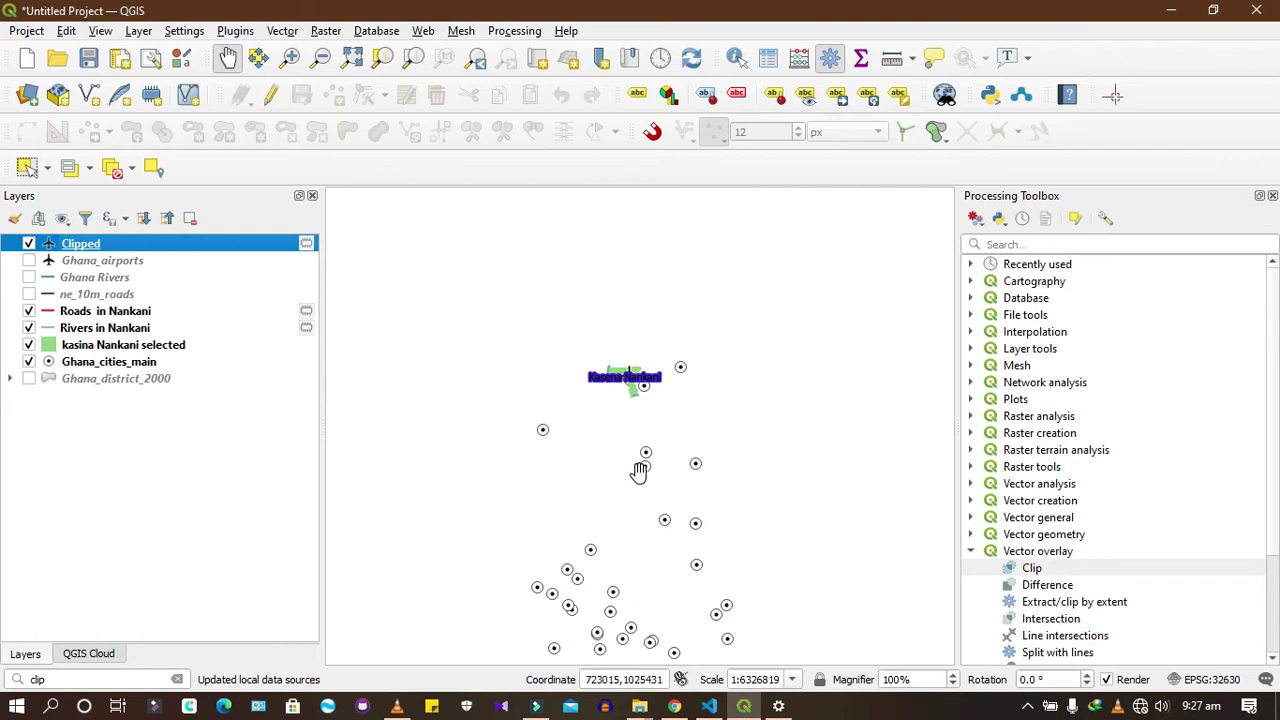
Turn off the Ghana_cities_main layer and zoom the map back onto the Kasena Nankani district
left_click(29, 361)
left_click(29, 361)
left_click(29, 361)
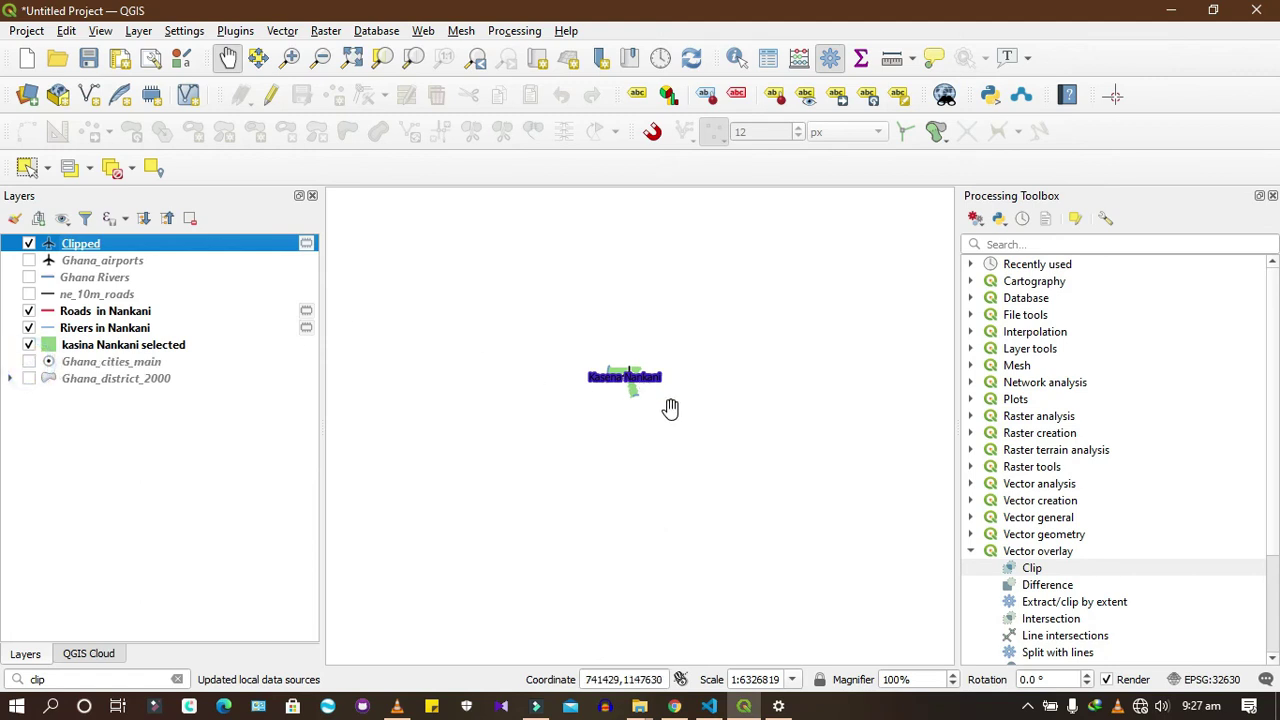
scroll(652, 382, "up", 3)
scroll(740, 395, "down", 2)
scroll(723, 400, "up", 5)
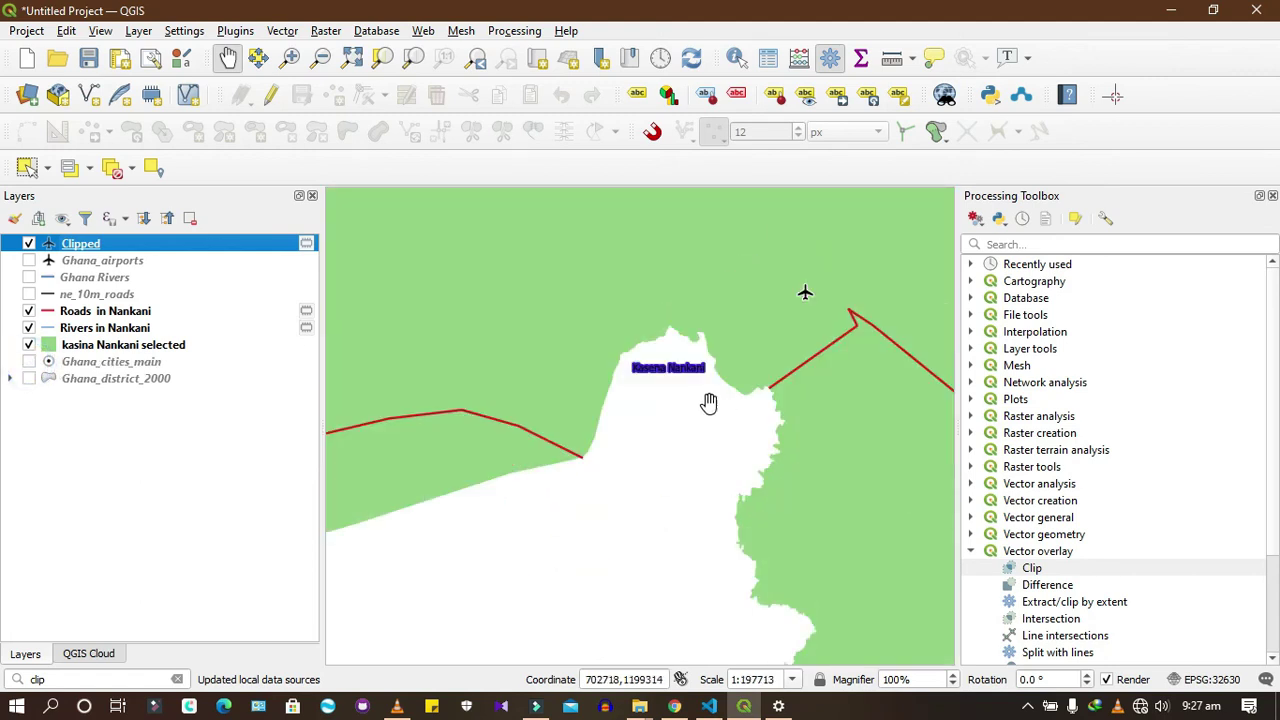
scroll(630, 410, "down", 4)
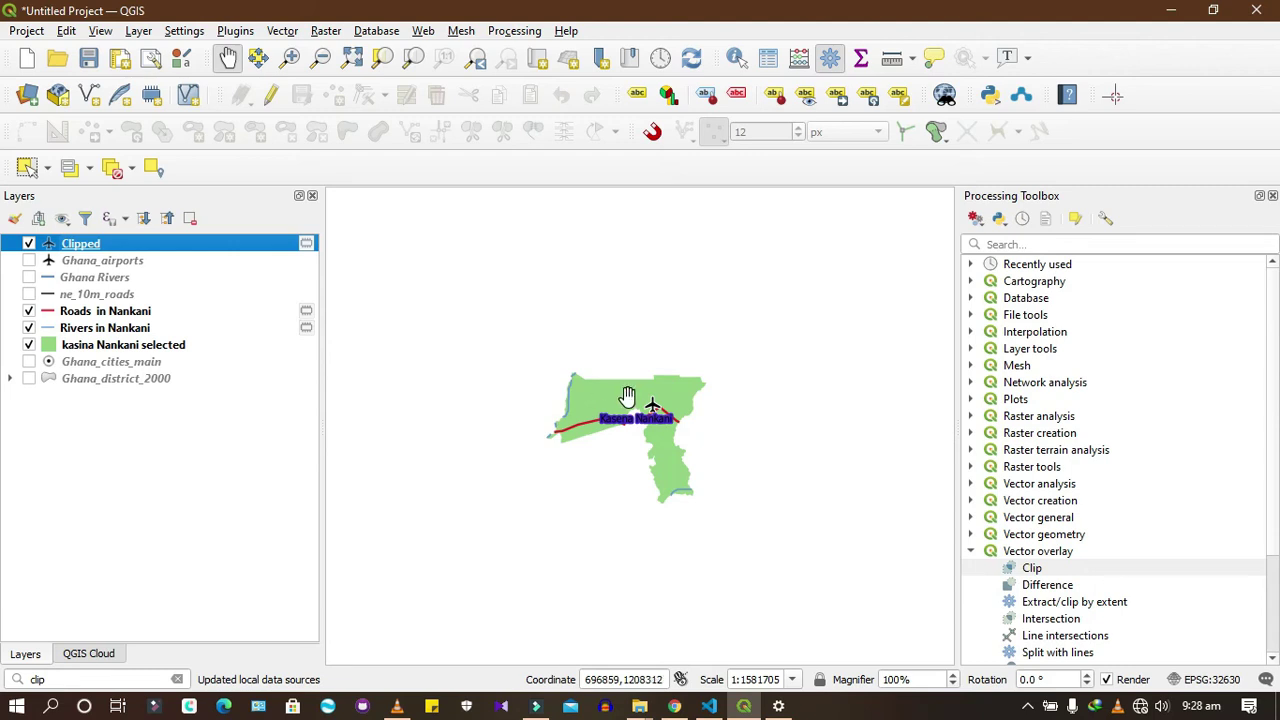
scroll(631, 432, "up", 1)
scroll(631, 432, "up", 2)
scroll(628, 396, "down", 3)
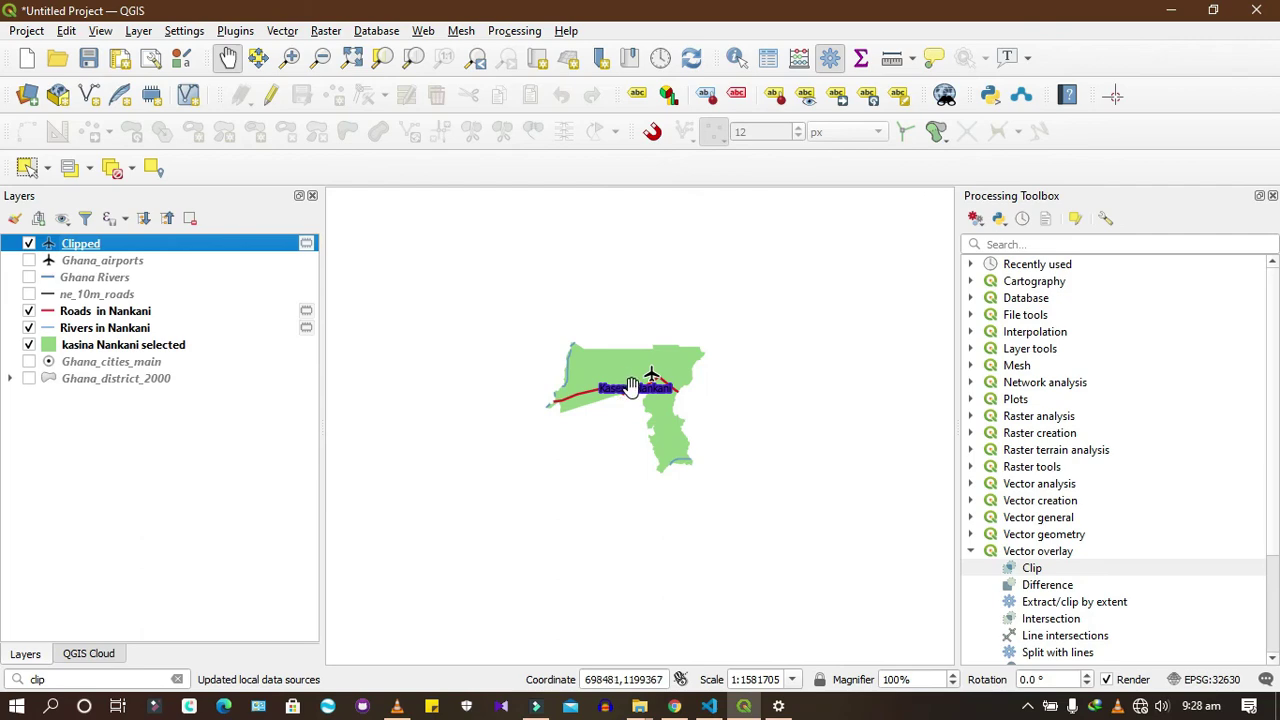
scroll(665, 421, "up", 1)
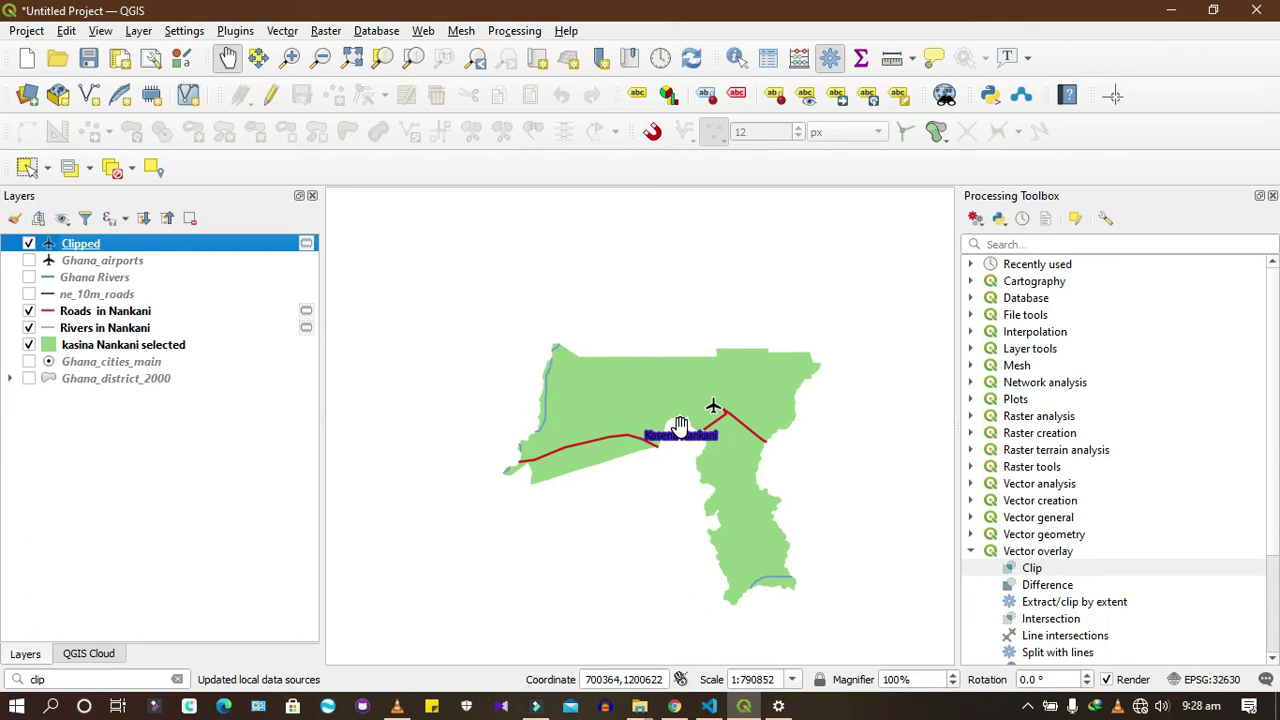
scroll(1040, 445, "down", 3)
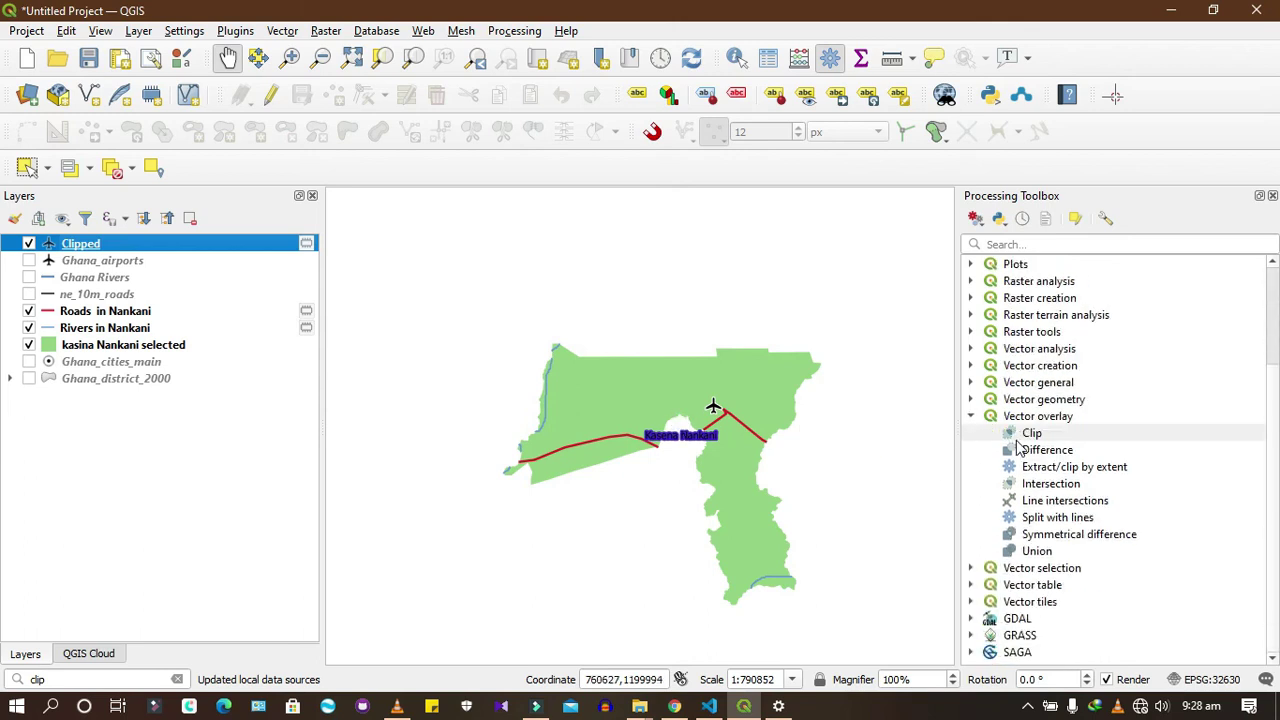